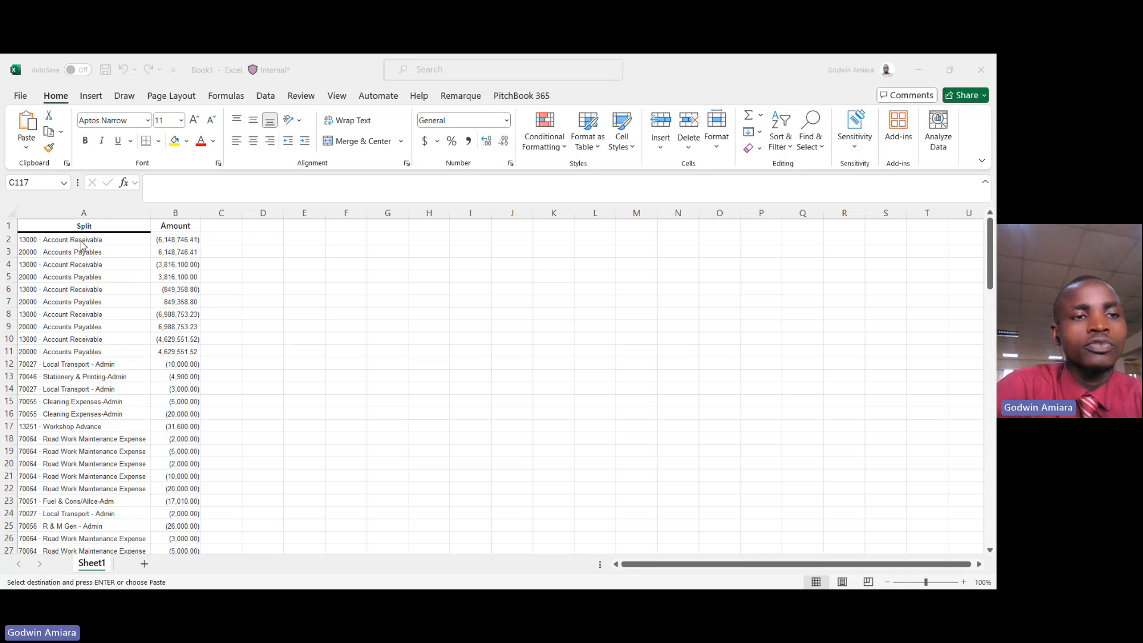
click(90, 275)
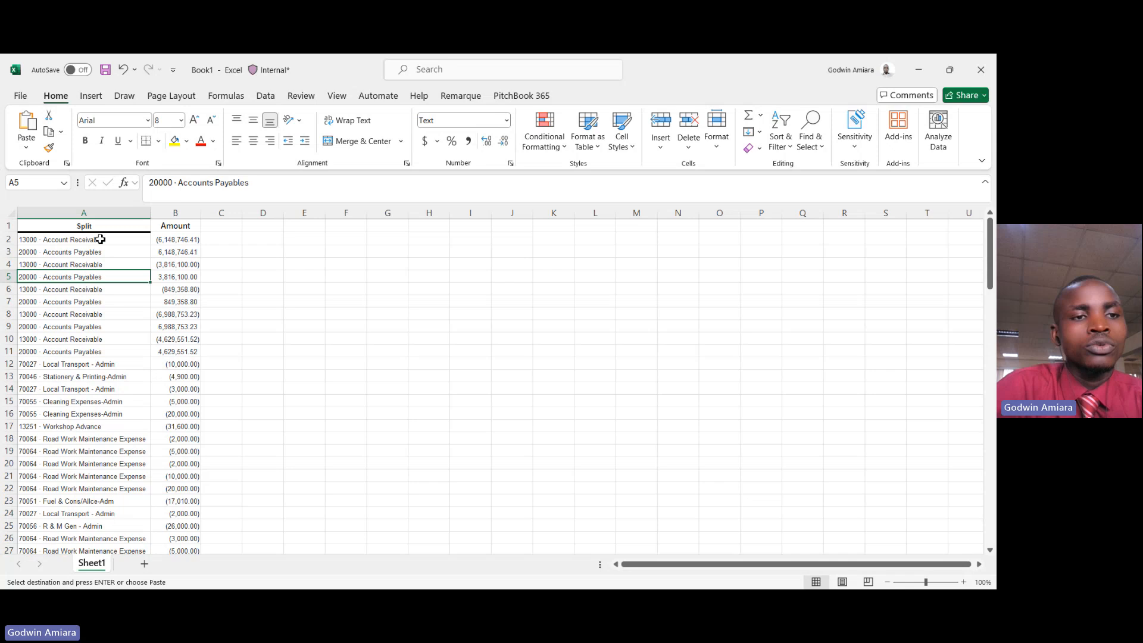
click(100, 239)
click(104, 254)
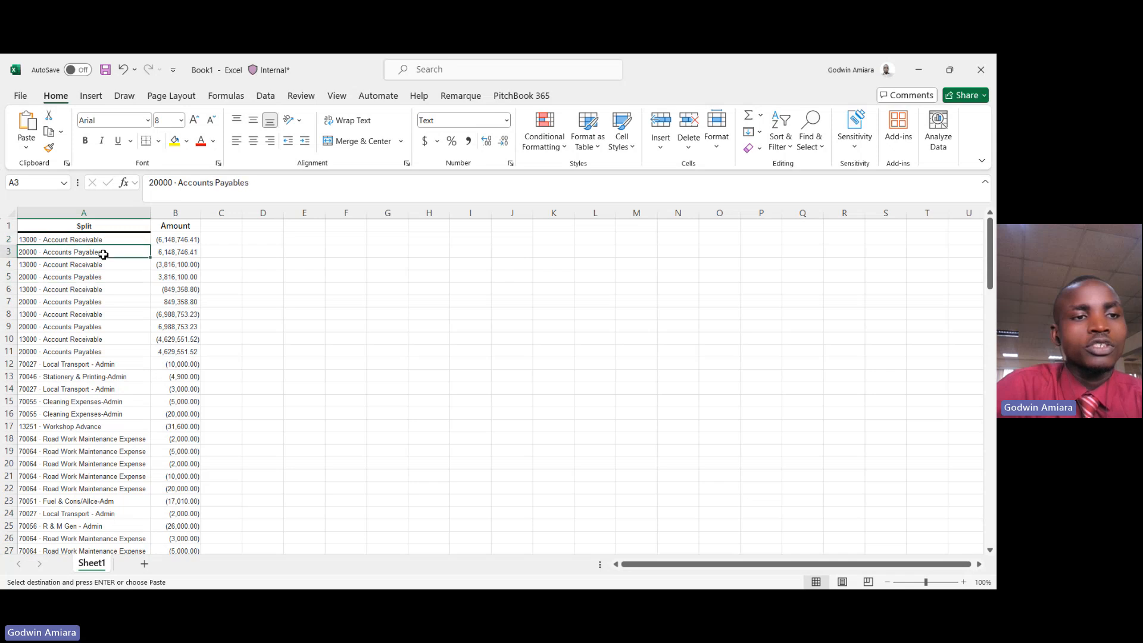
click(102, 265)
click(112, 287)
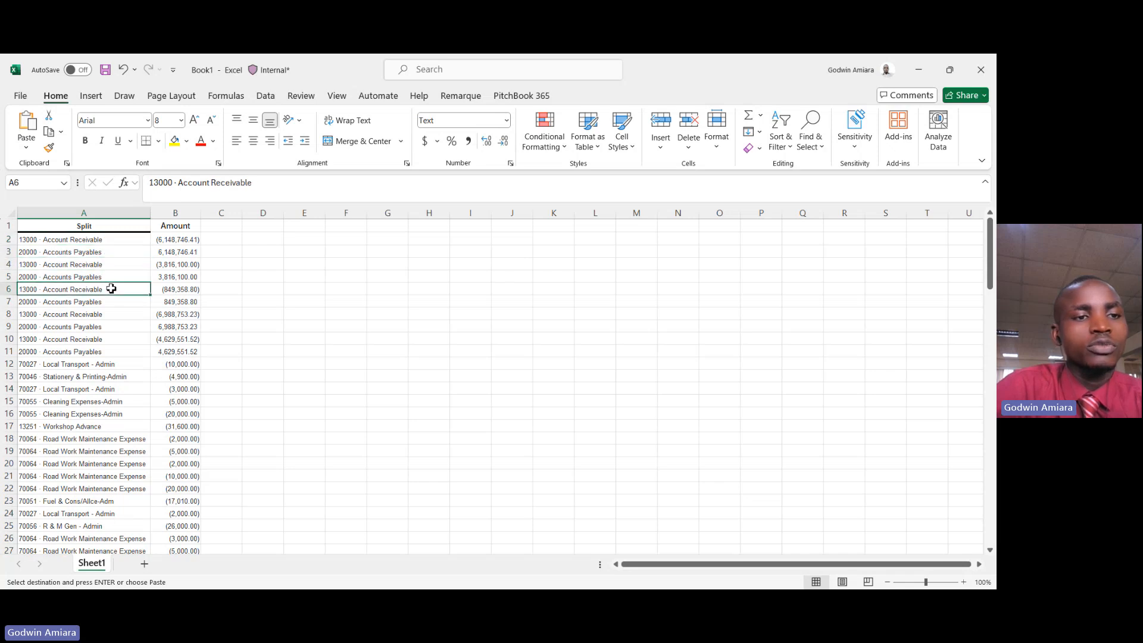
click(105, 278)
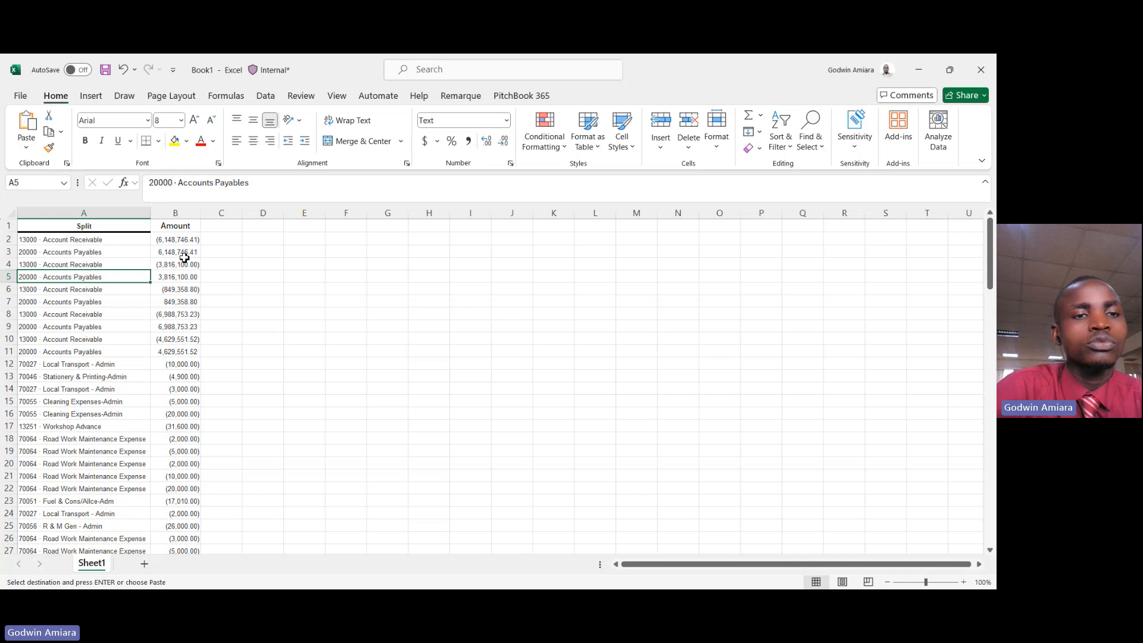
Insert a blank column between the Split and Amount columns.
click(193, 214)
right_click(193, 213)
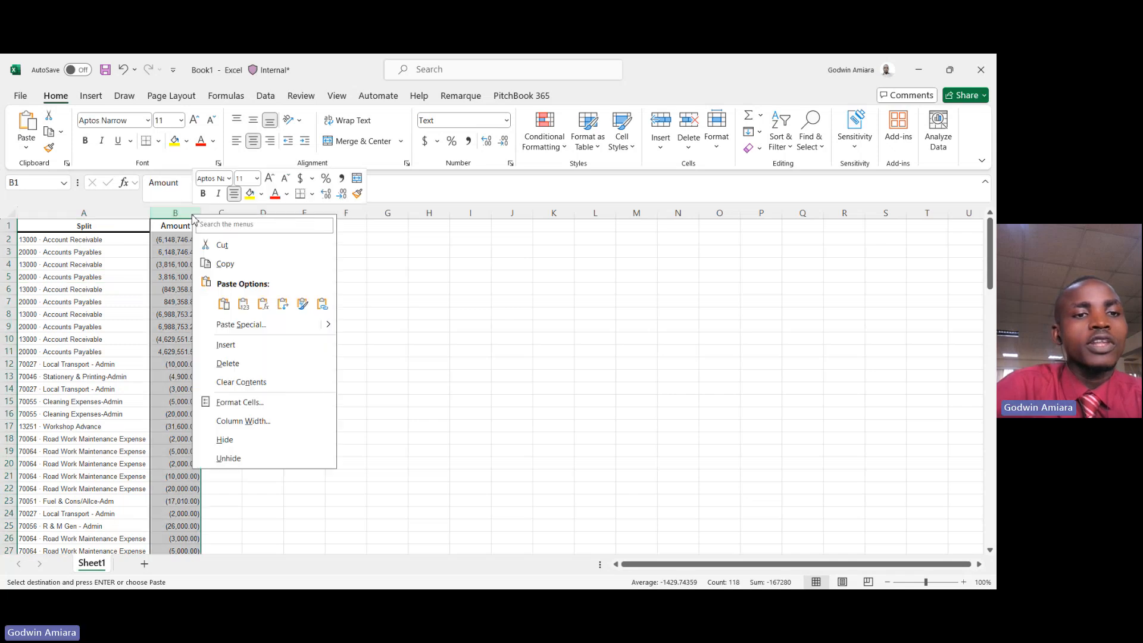
click(245, 348)
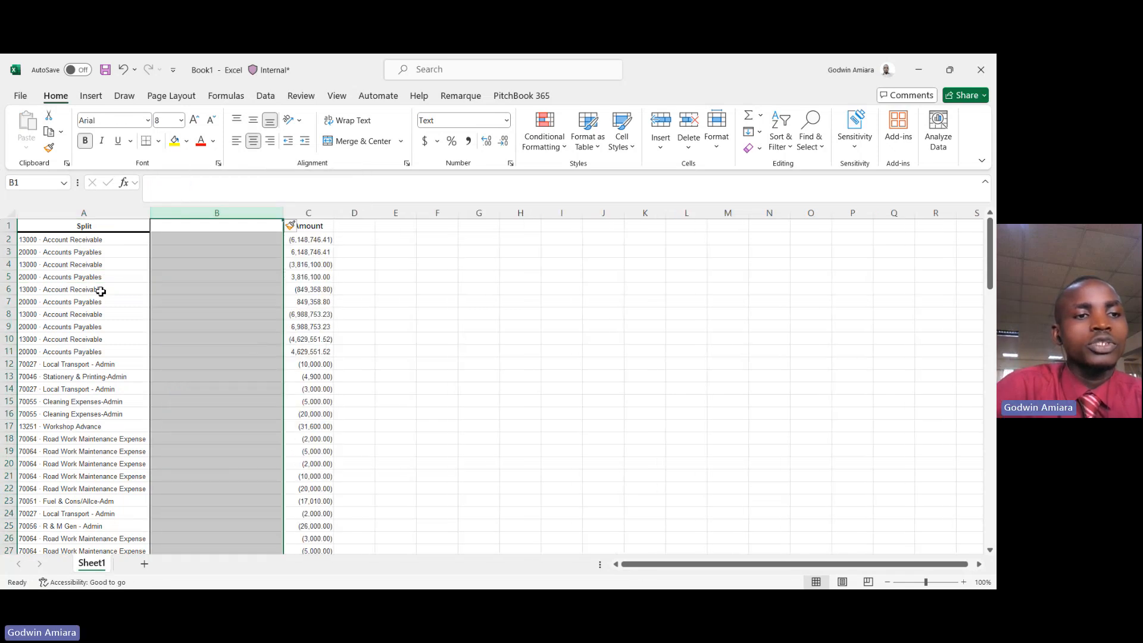
Copy only the account name "Account Receivable" from cell A2 into B2 as the first extraction example.
click(60, 241)
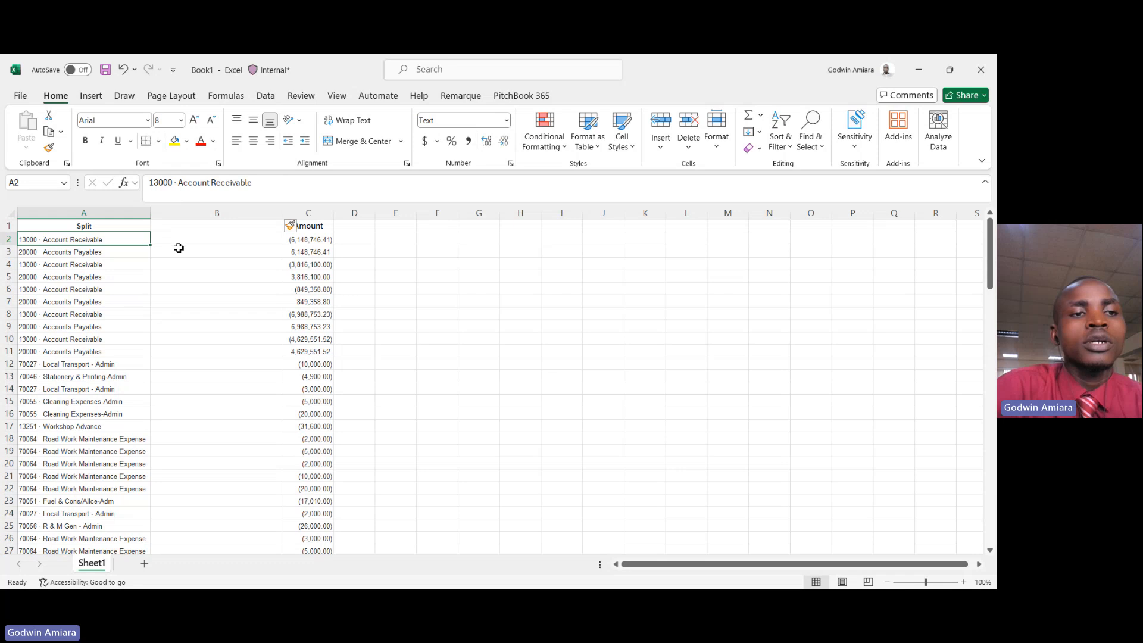
double_click(117, 240)
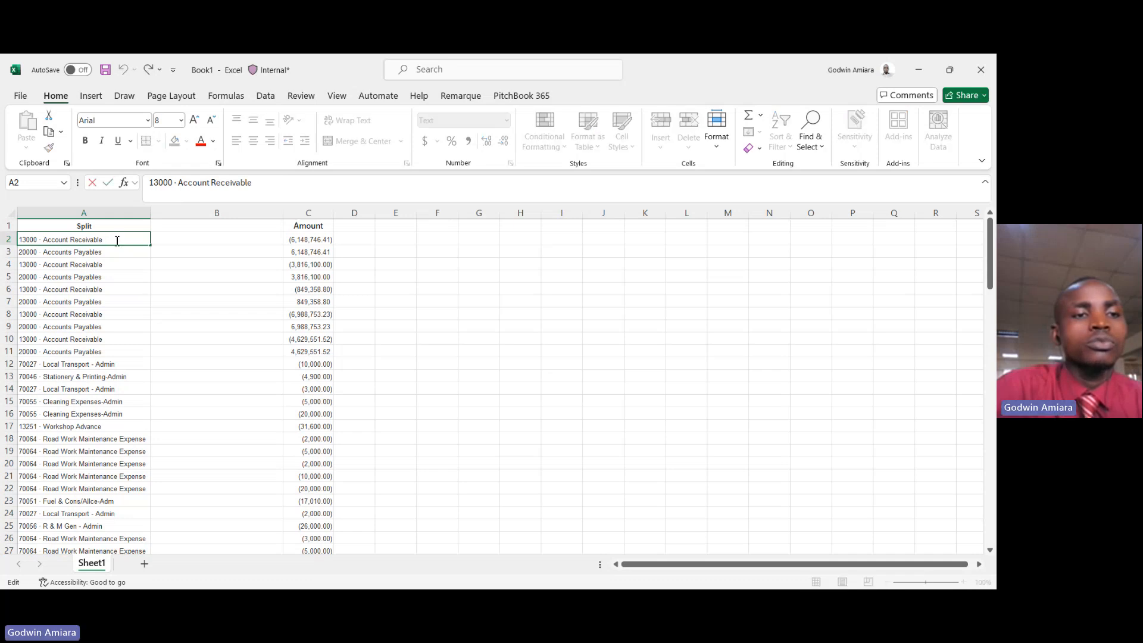
drag(99, 240, 46, 238)
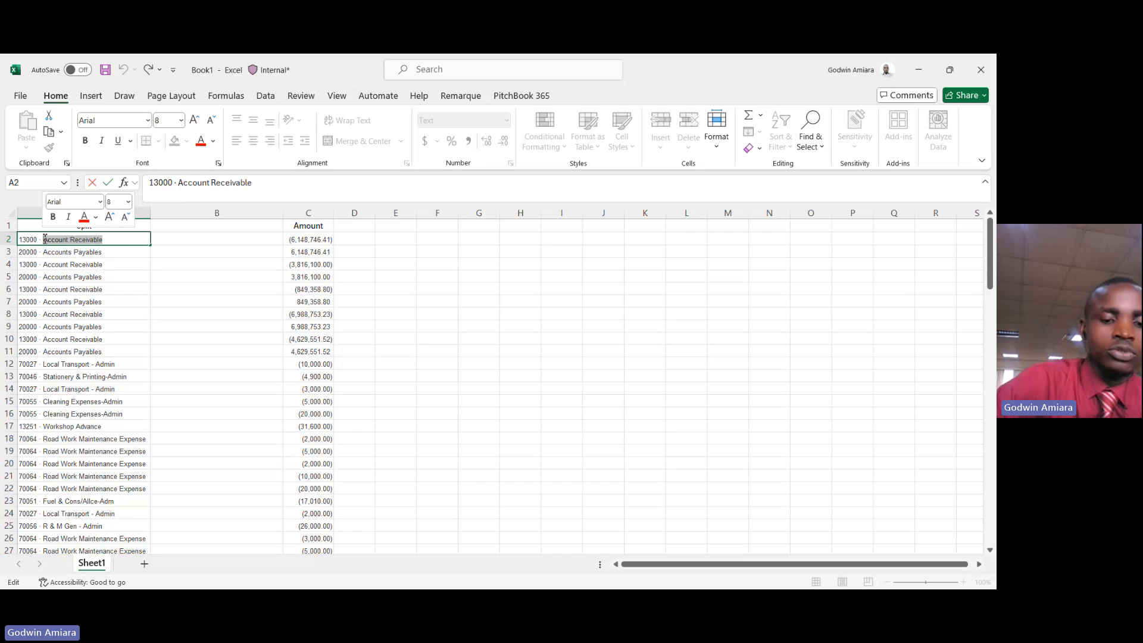
key(ctrl+c)
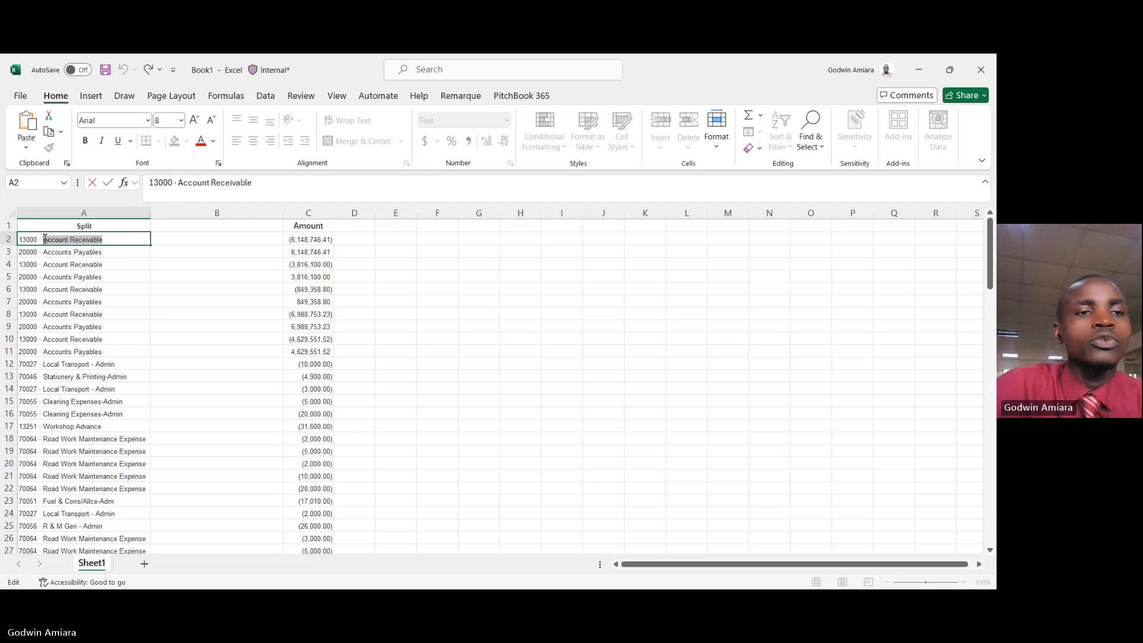
click(204, 240)
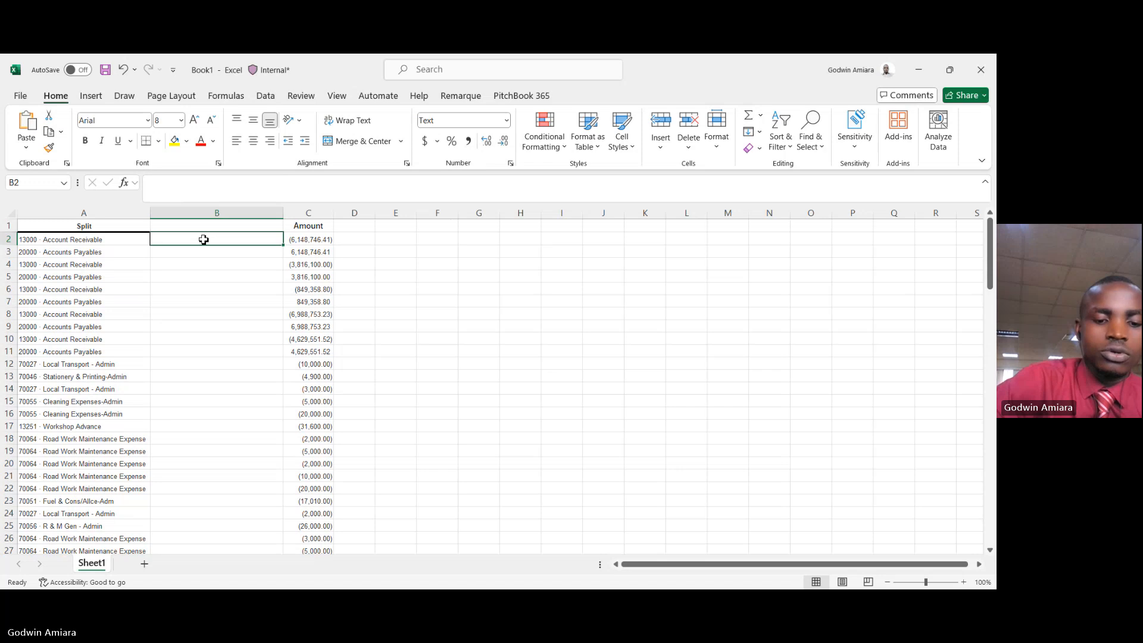
key(ctrl+v)
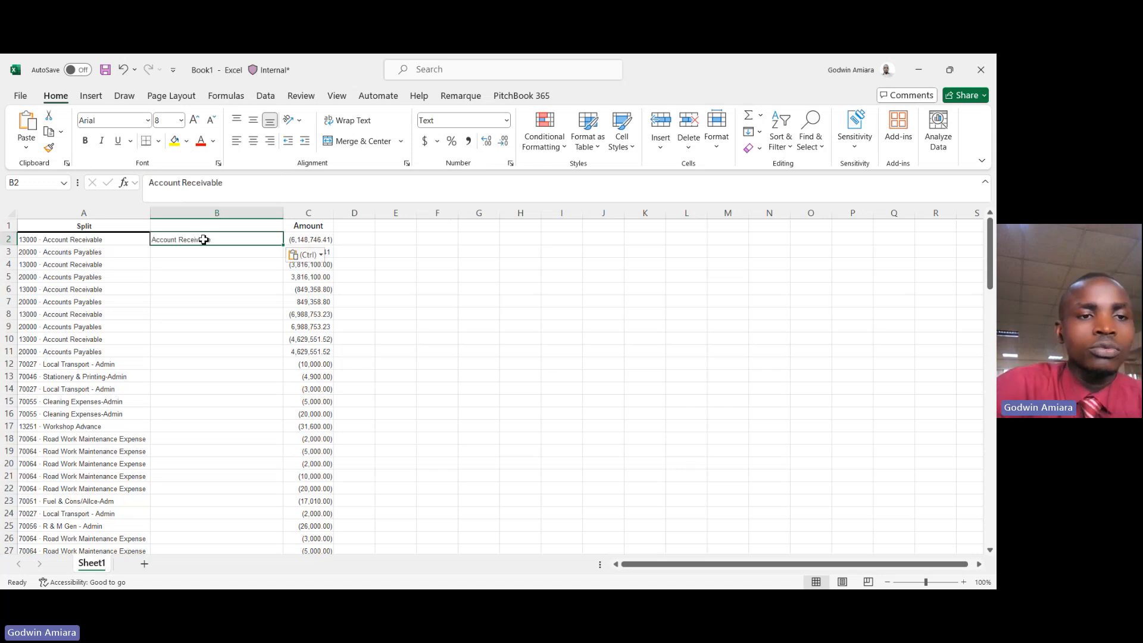
Copy only the account name "Accounts Payables" from cell A3 into B3 as the second extraction example.
click(89, 255)
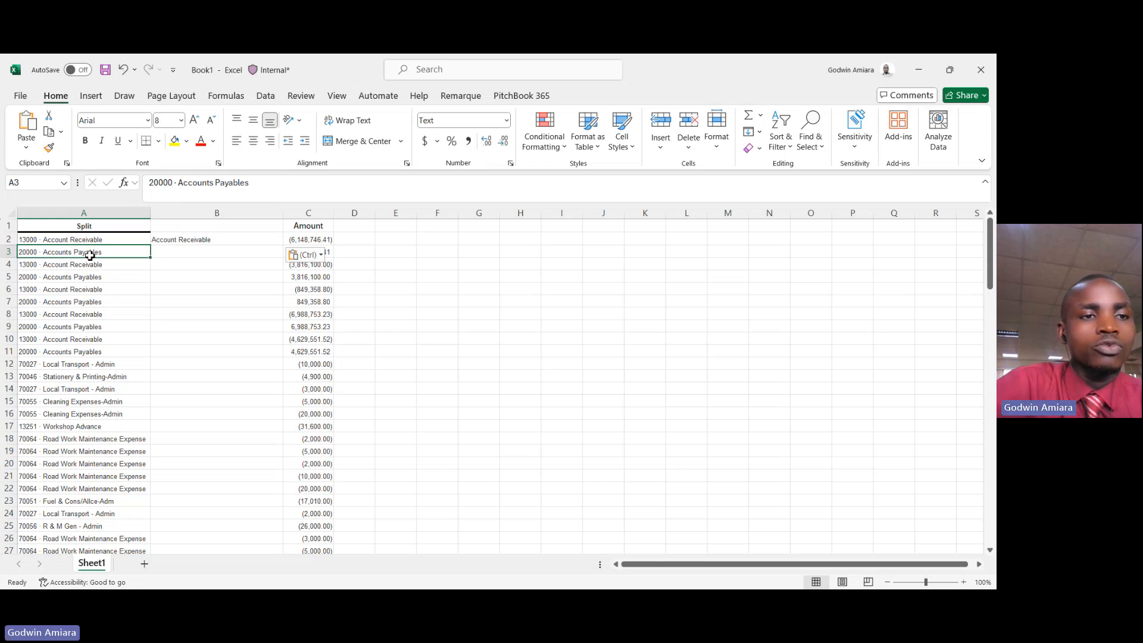
double_click(109, 252)
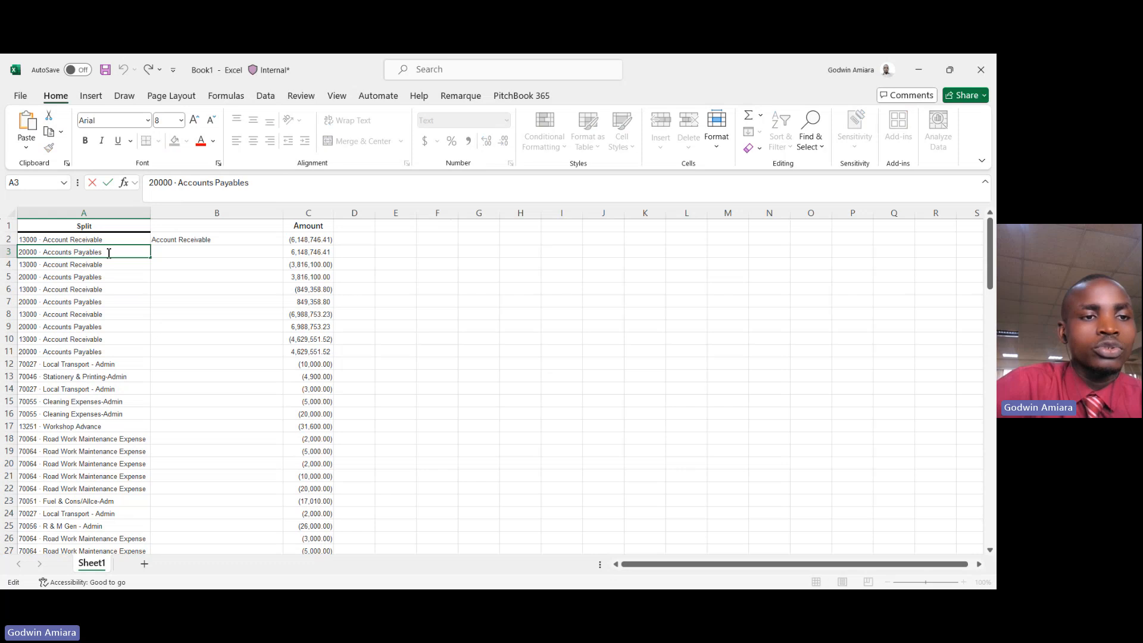
drag(109, 253, 45, 250)
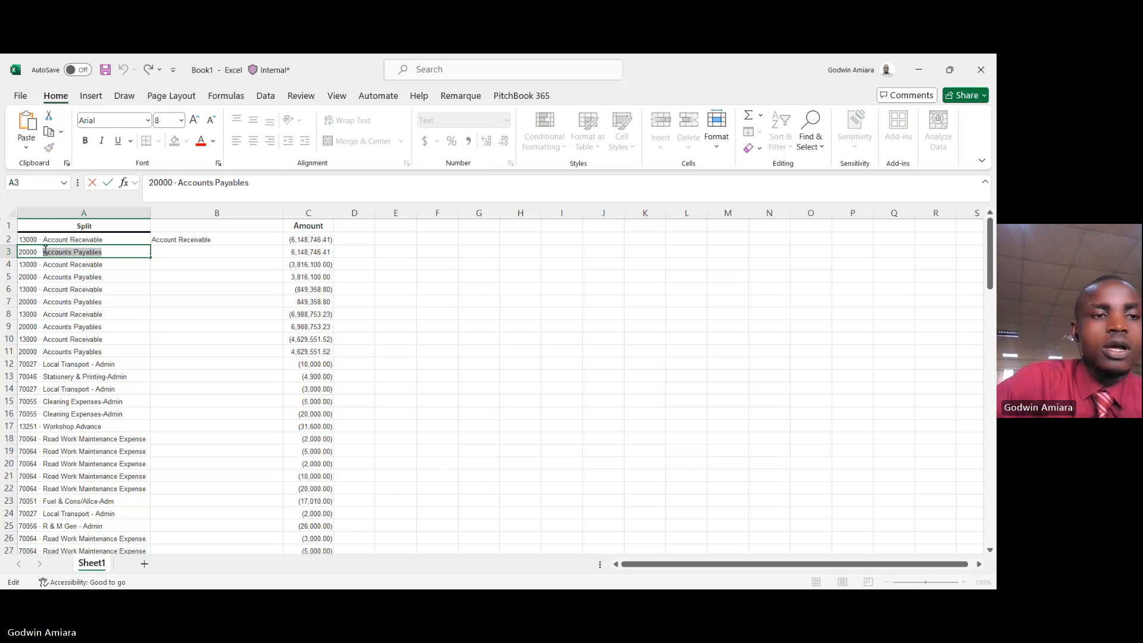
click(169, 253)
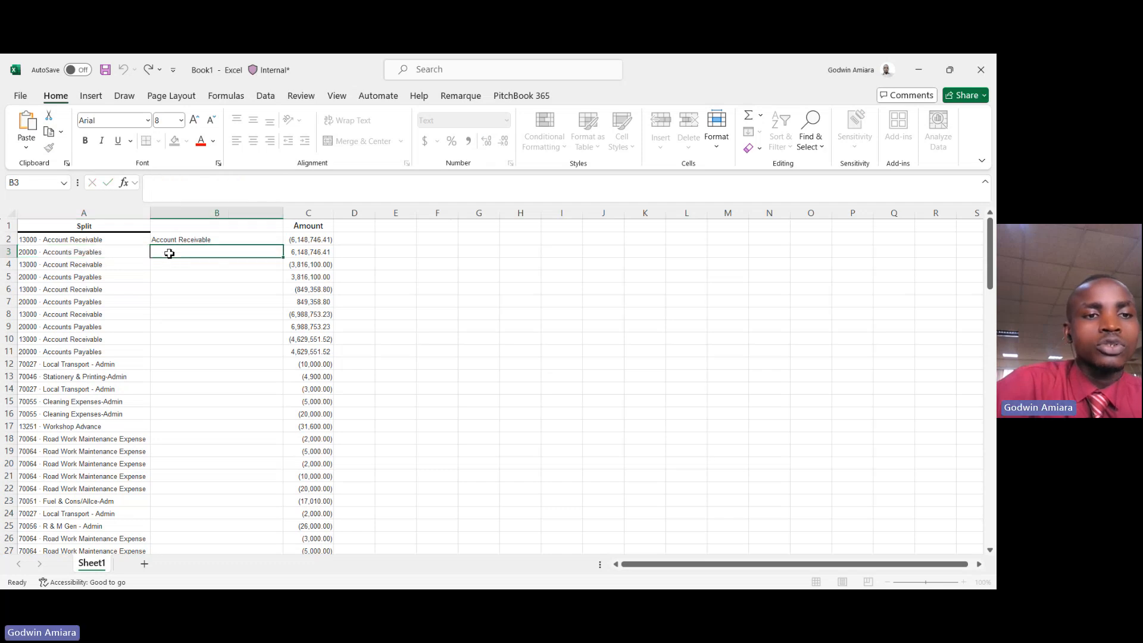
key(ctrl+v)
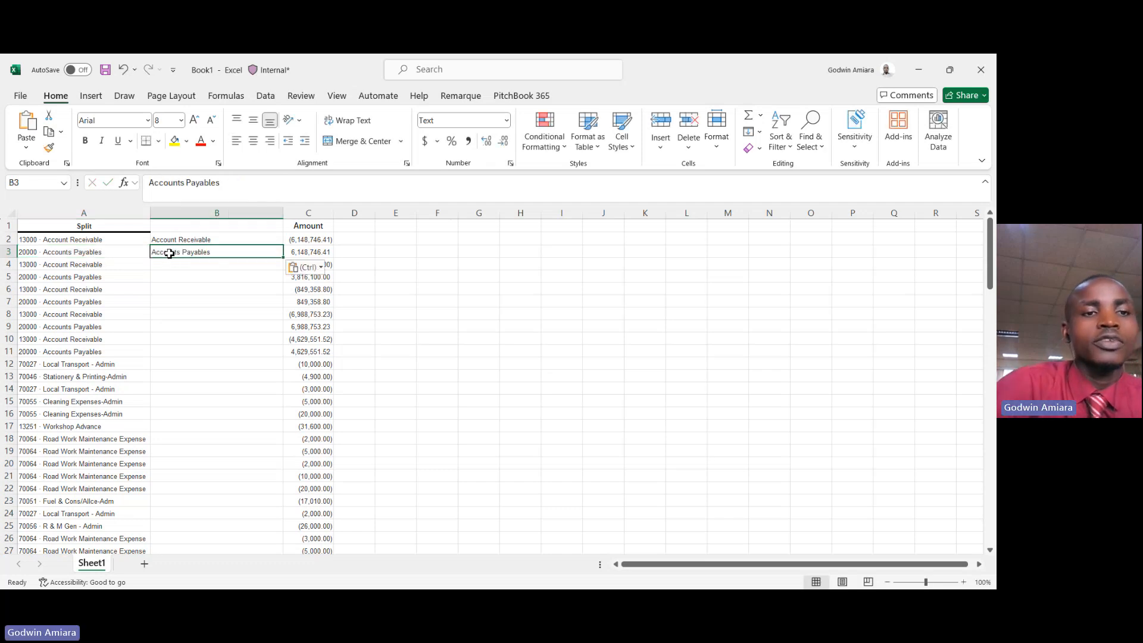
Flash Fill the remaining account names in column B from cell B4 and check the filled rows.
click(170, 266)
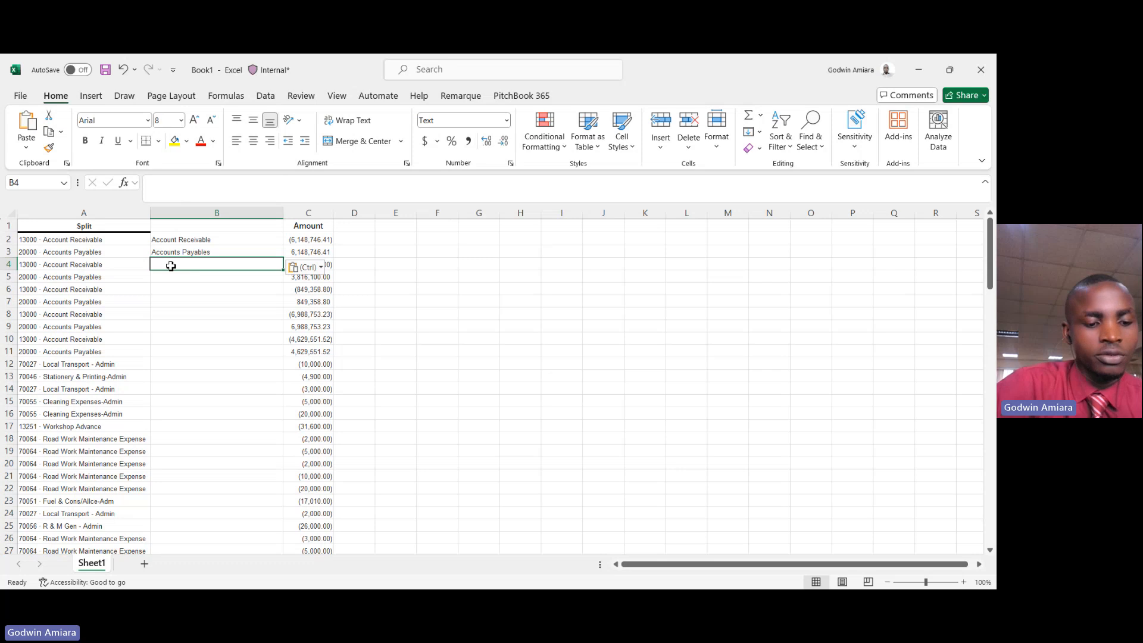
key(ctrl+e)
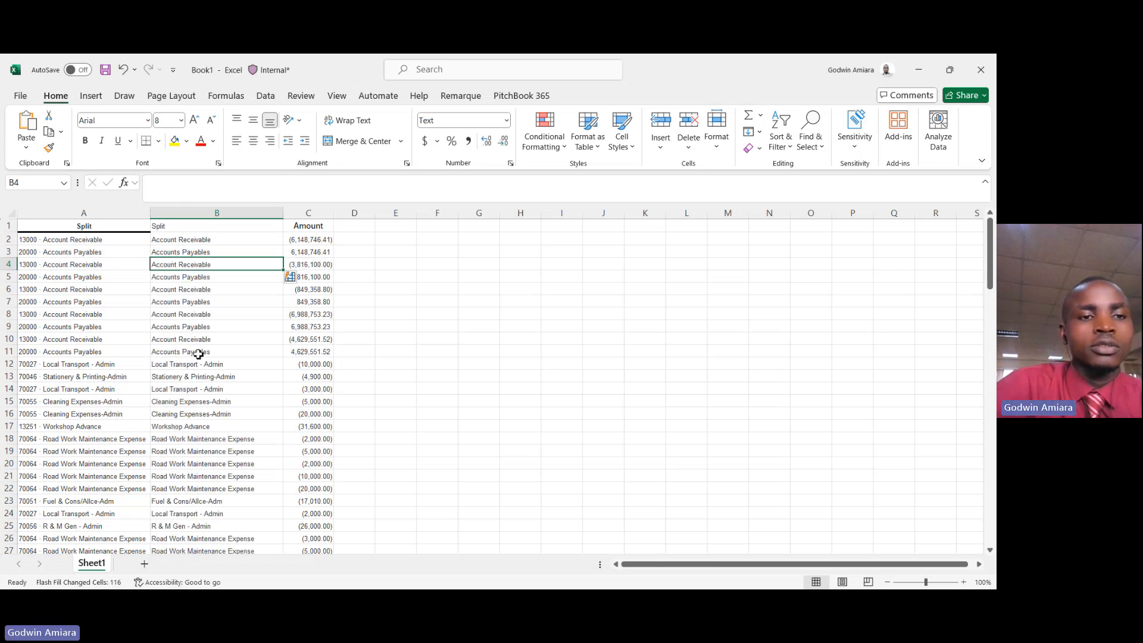
scroll(199, 354, down, 2)
scroll(198, 354, up, 2)
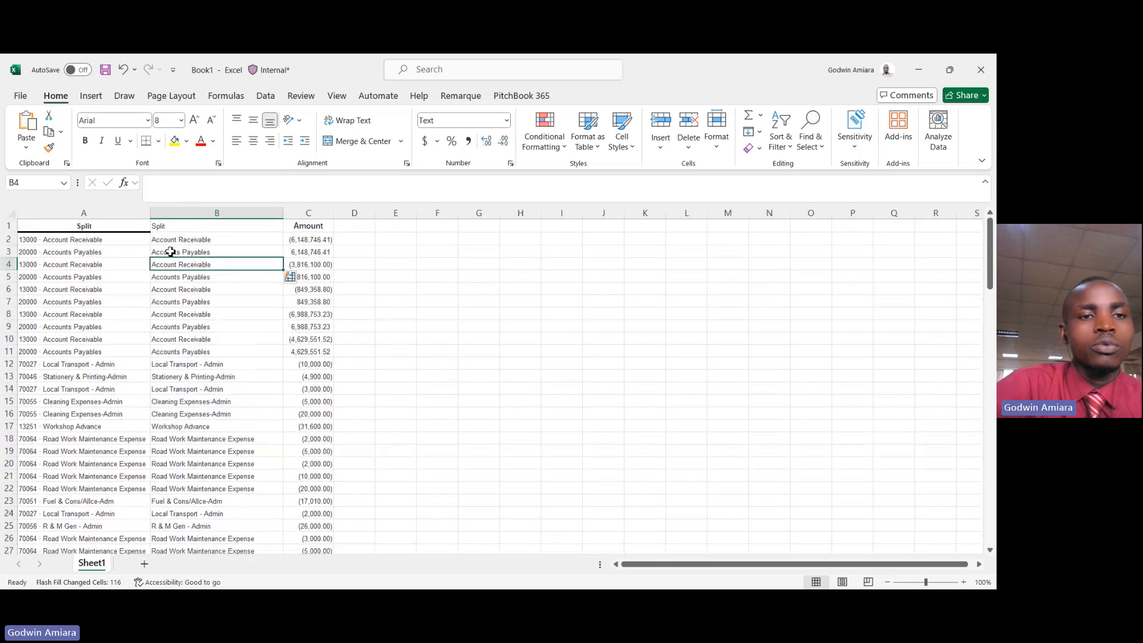
Insert another blank column between the combined Split column and the extracted account names.
click(233, 214)
right_click(233, 216)
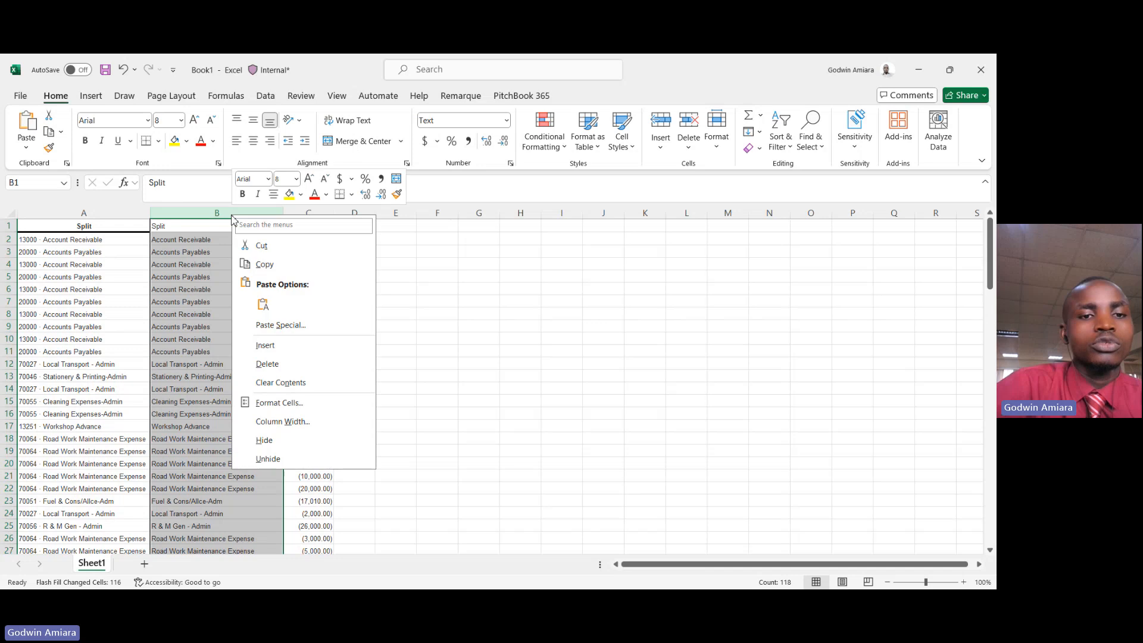
click(275, 352)
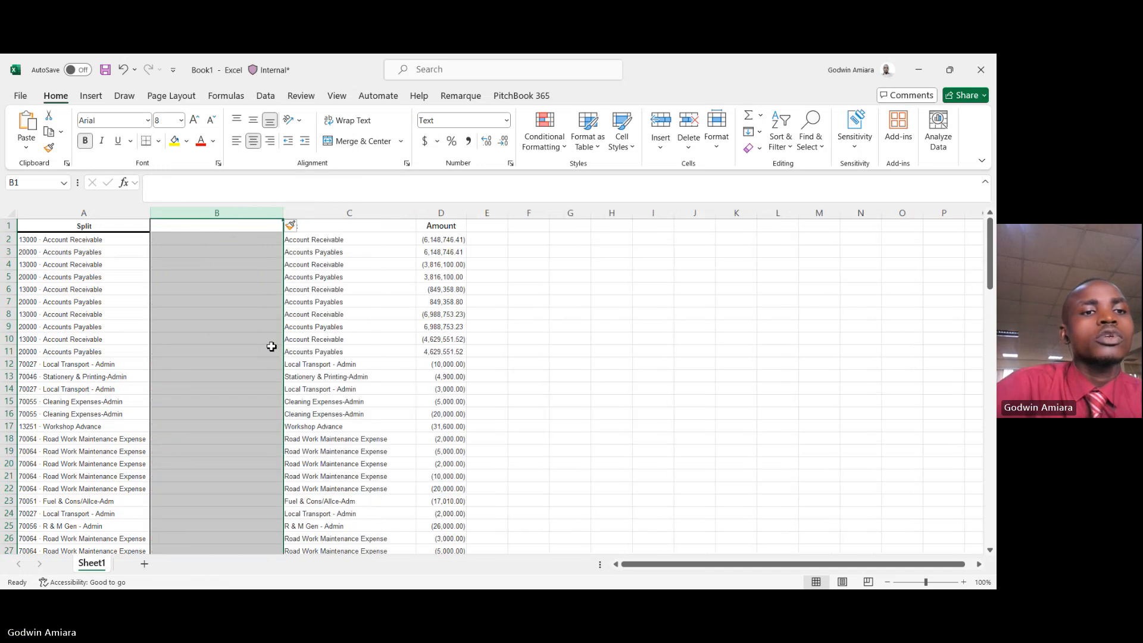
click(180, 244)
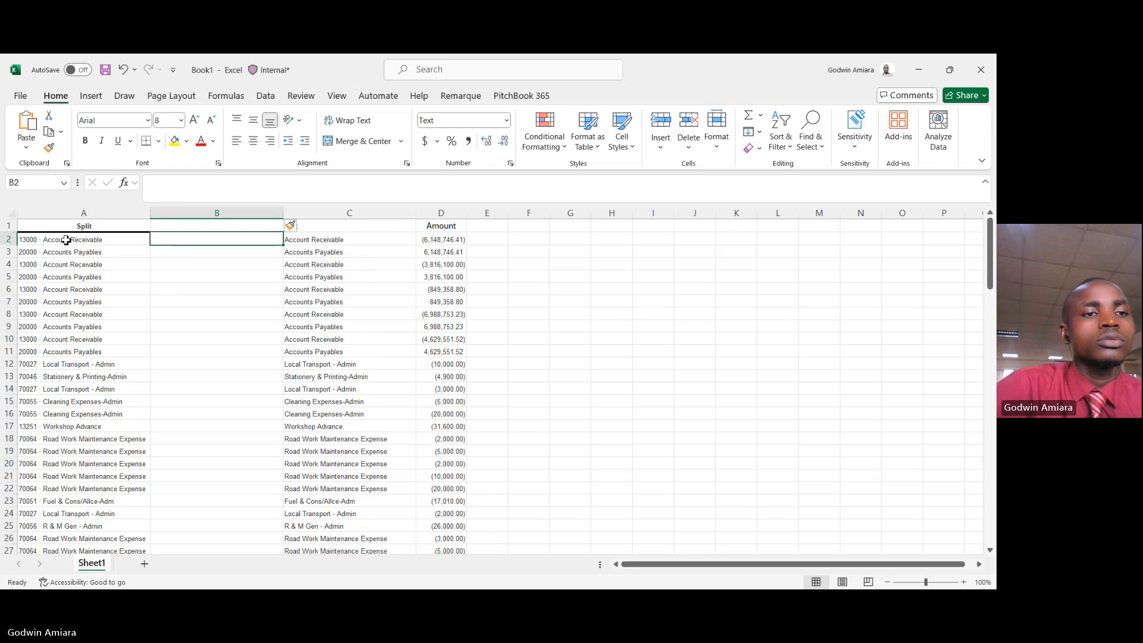
Copy only the account code 13000 from cell A2 into B2.
click(42, 241)
double_click(42, 241)
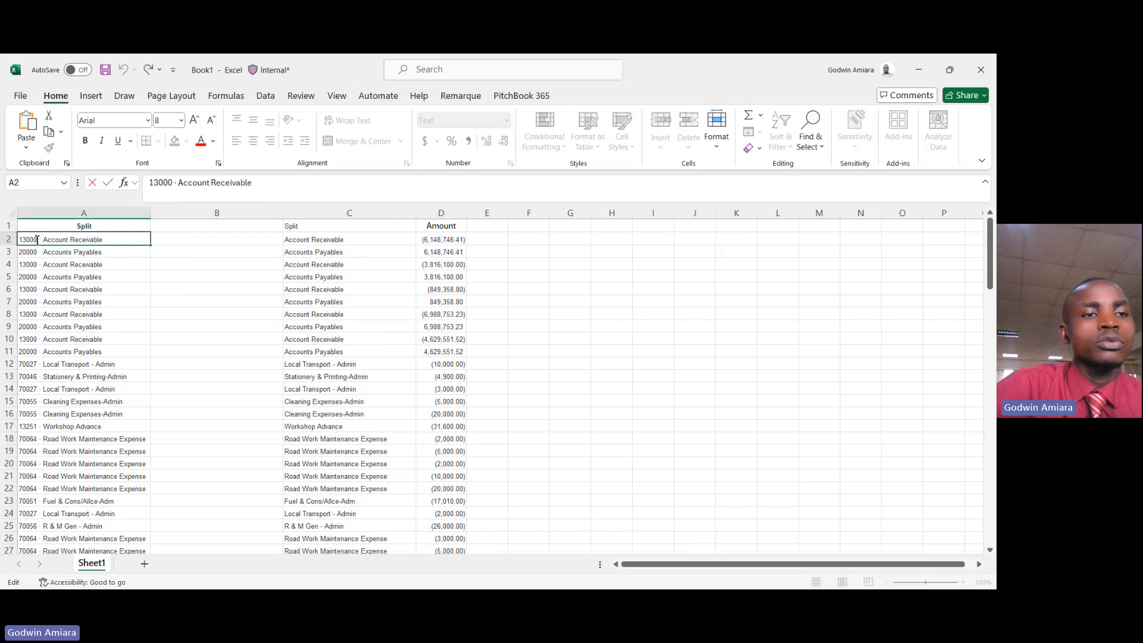
drag(38, 240, 18, 240)
key(ctrl+c)
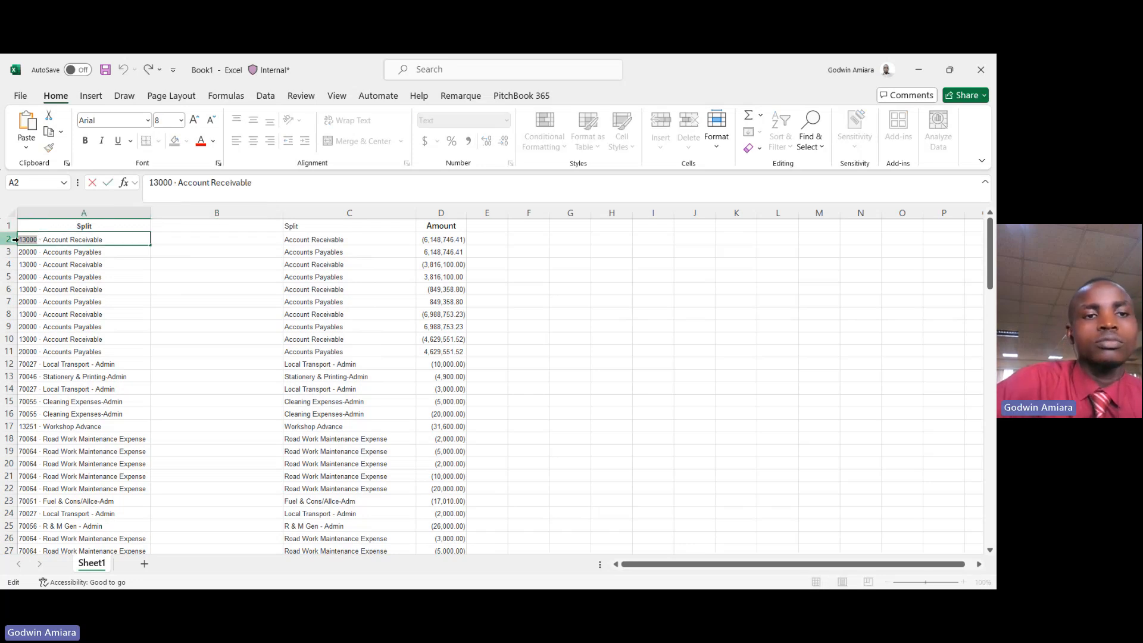
key(Return)
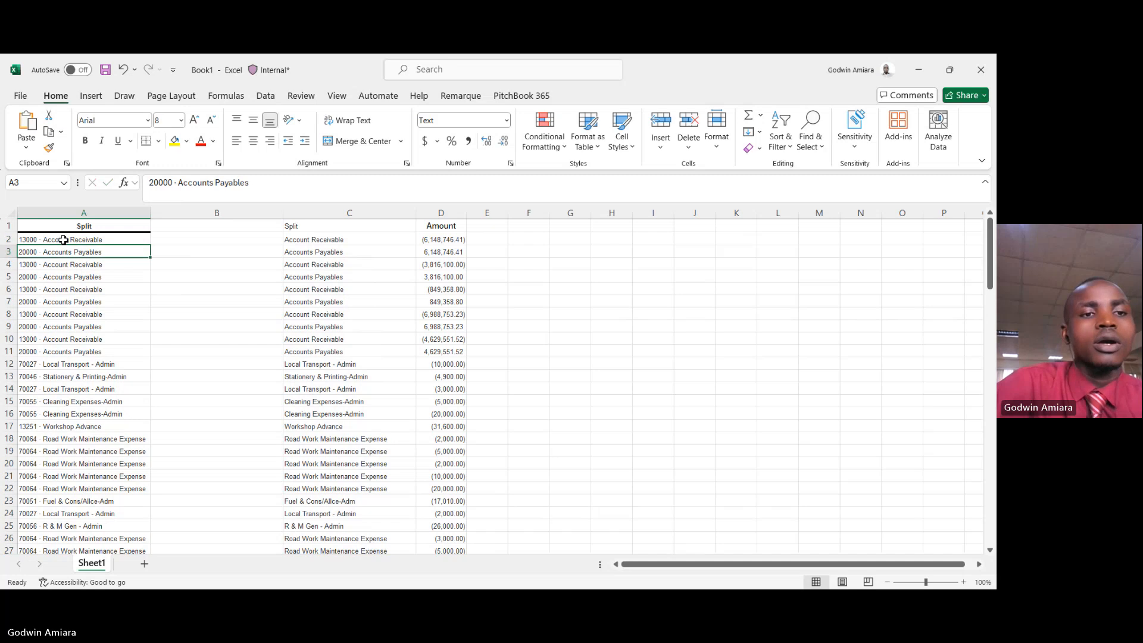
click(164, 240)
key(ctrl+v)
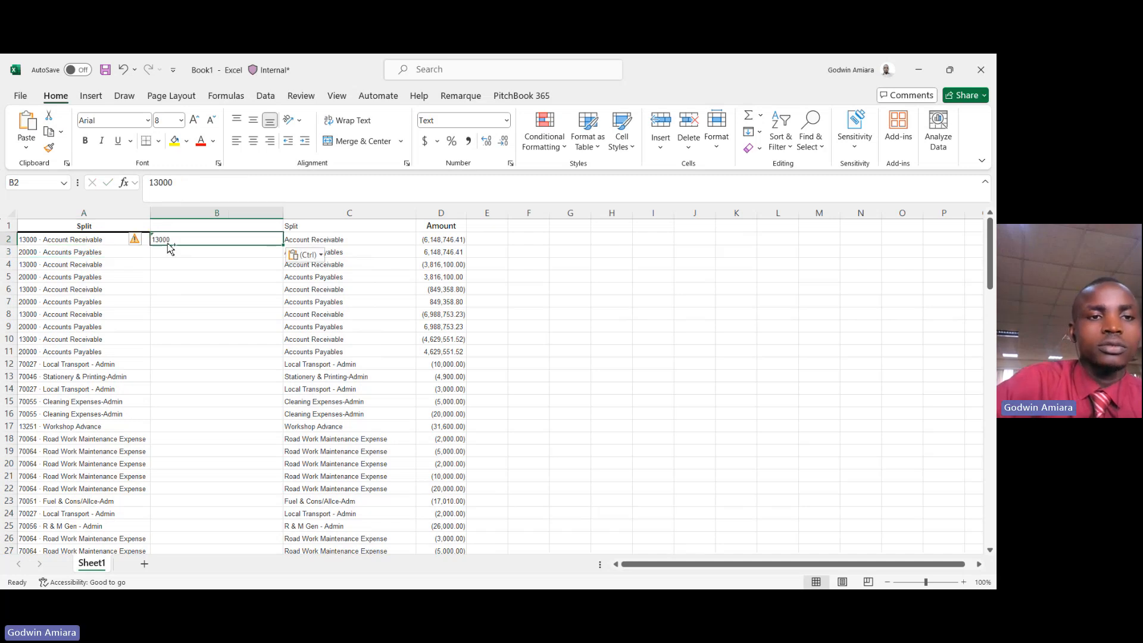
Copy the account code 20000 from A3 into B3 and Flash Fill the remaining codes in column B.
double_click(39, 252)
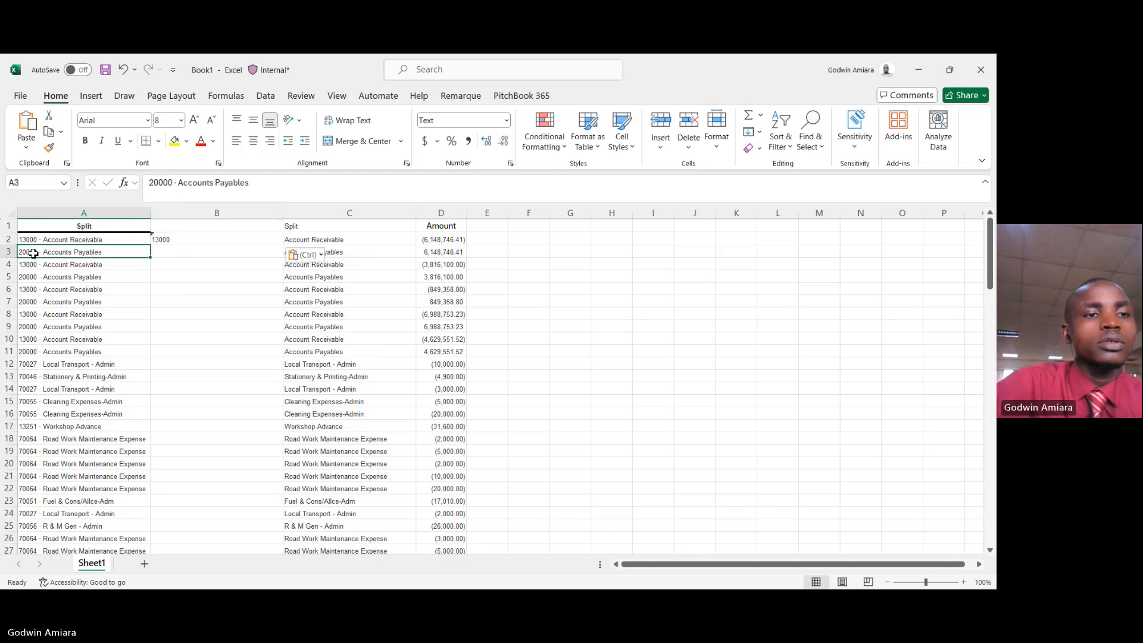
drag(38, 251, 14, 250)
key(ctrl+c)
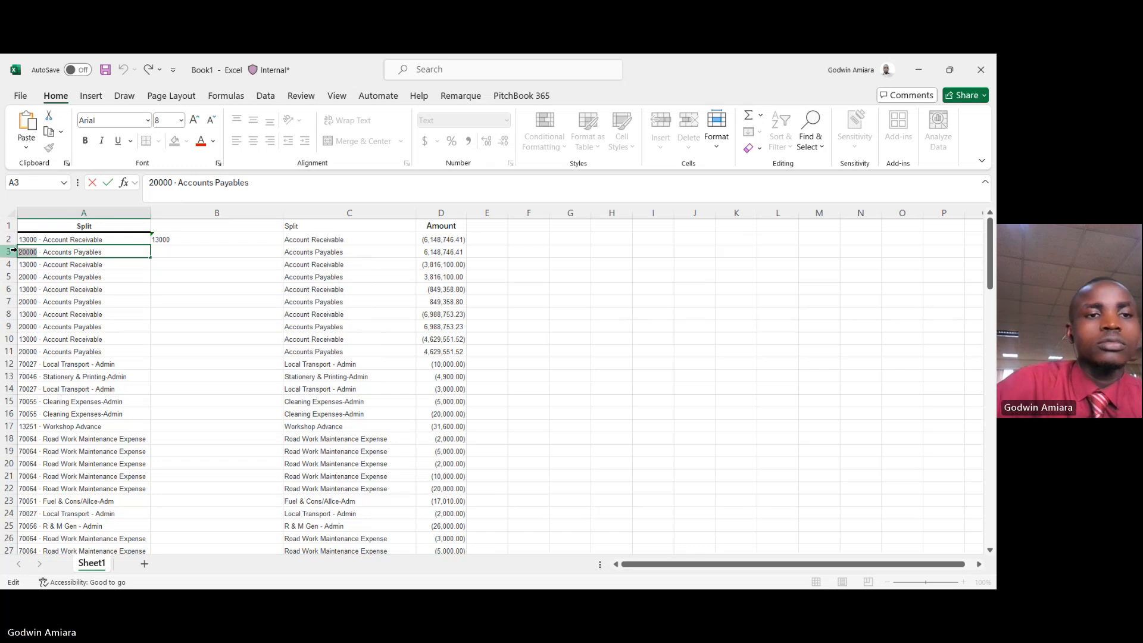
click(167, 254)
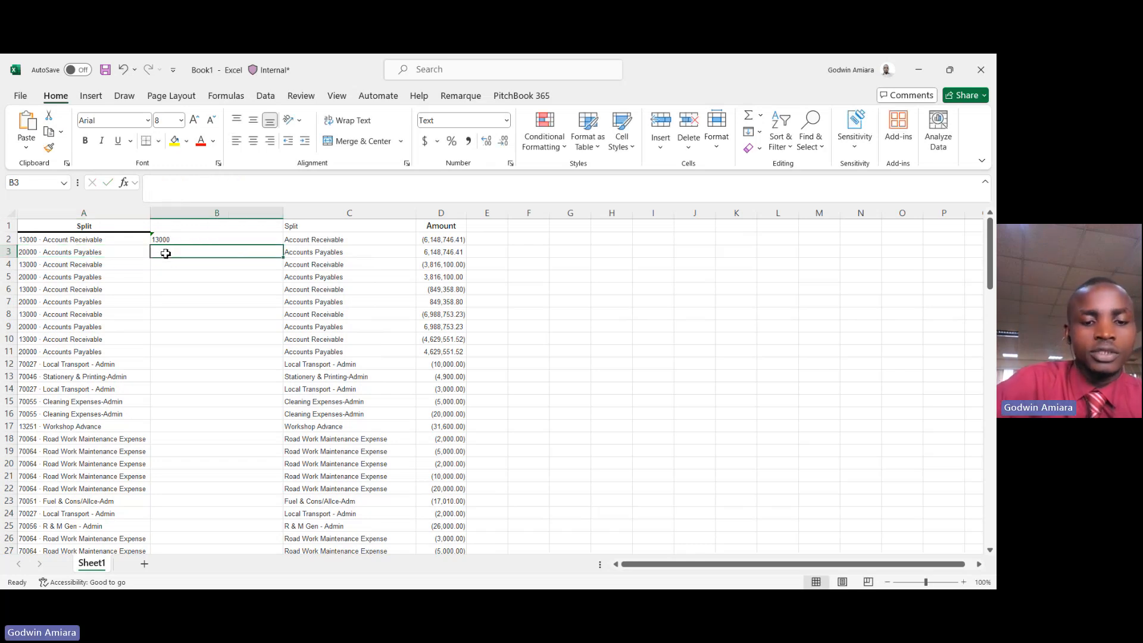
key(ctrl+v)
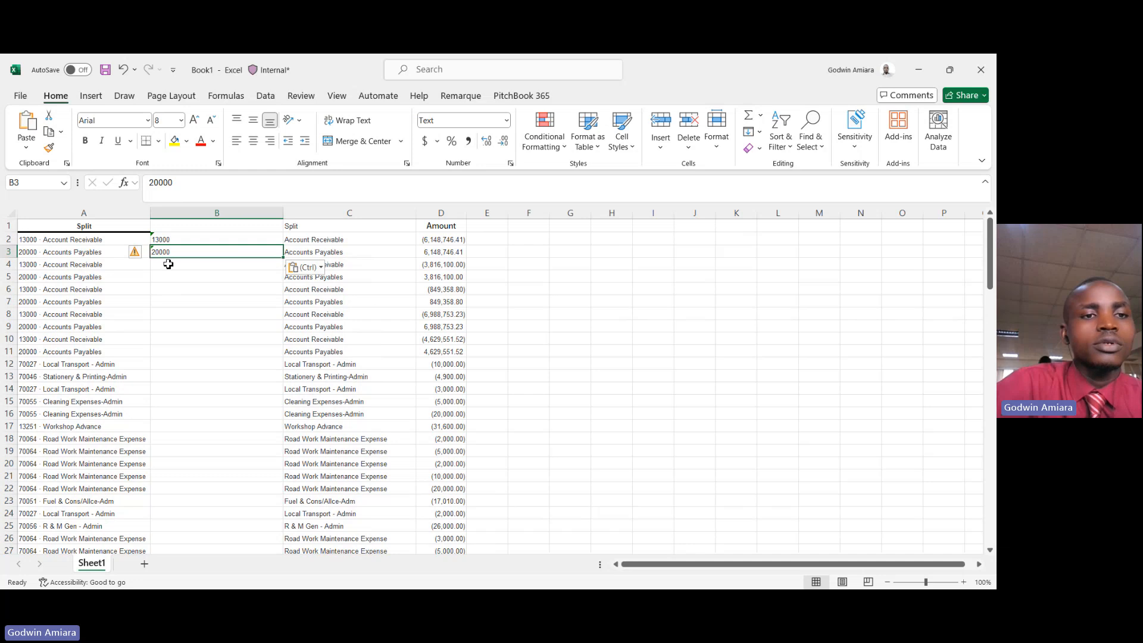
click(166, 264)
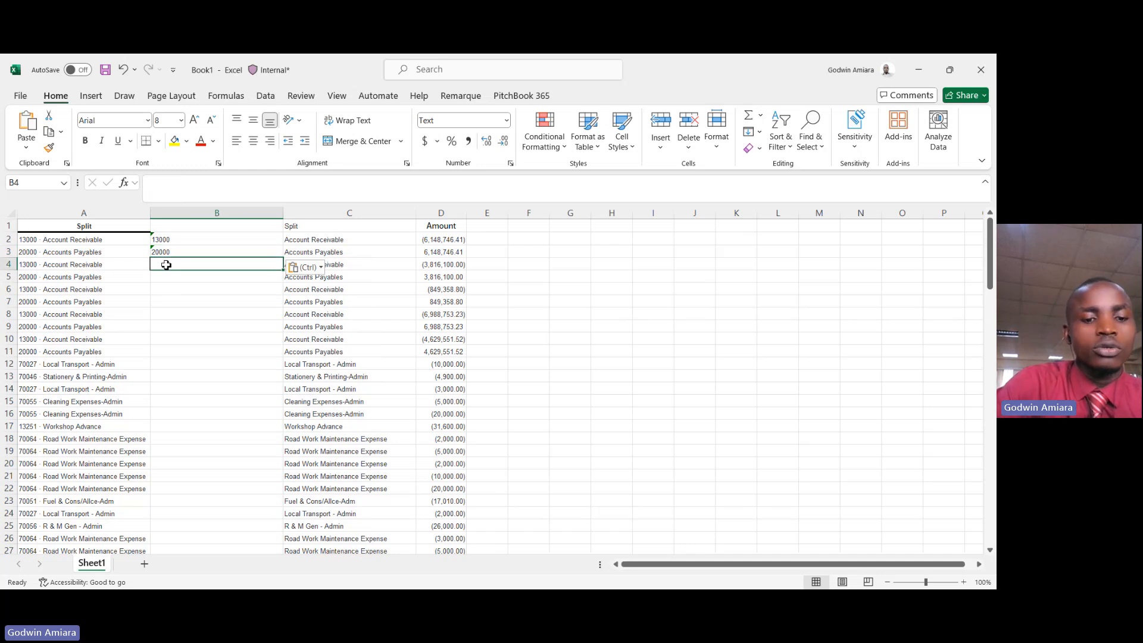
key(ctrl+e)
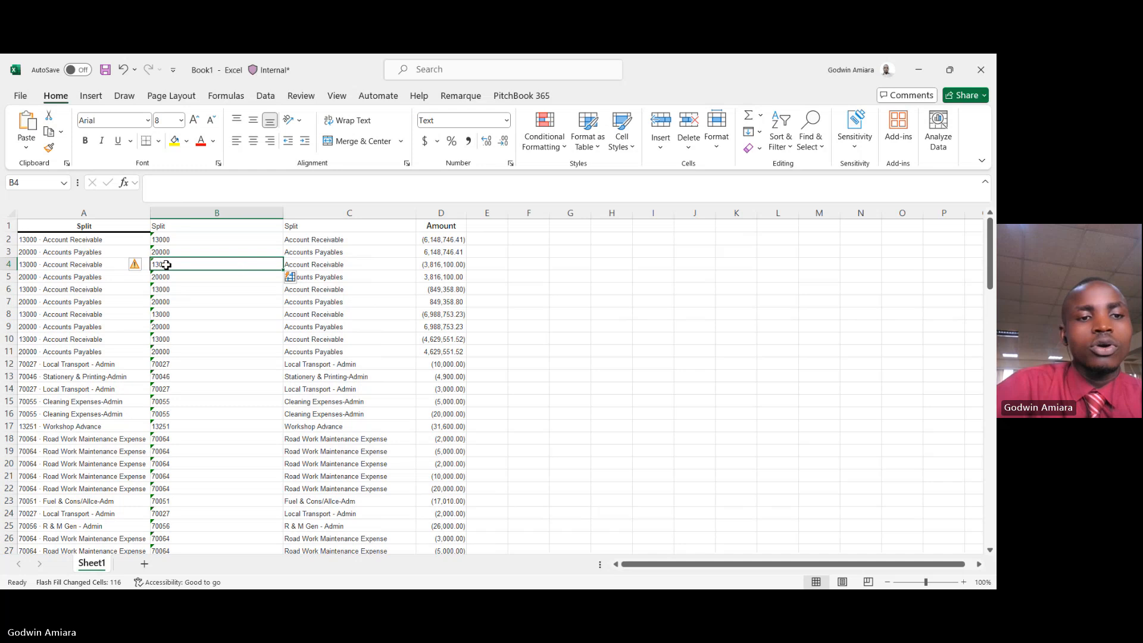
Delete the original combined Split column A and select the header cell A1 of the account code column.
click(126, 213)
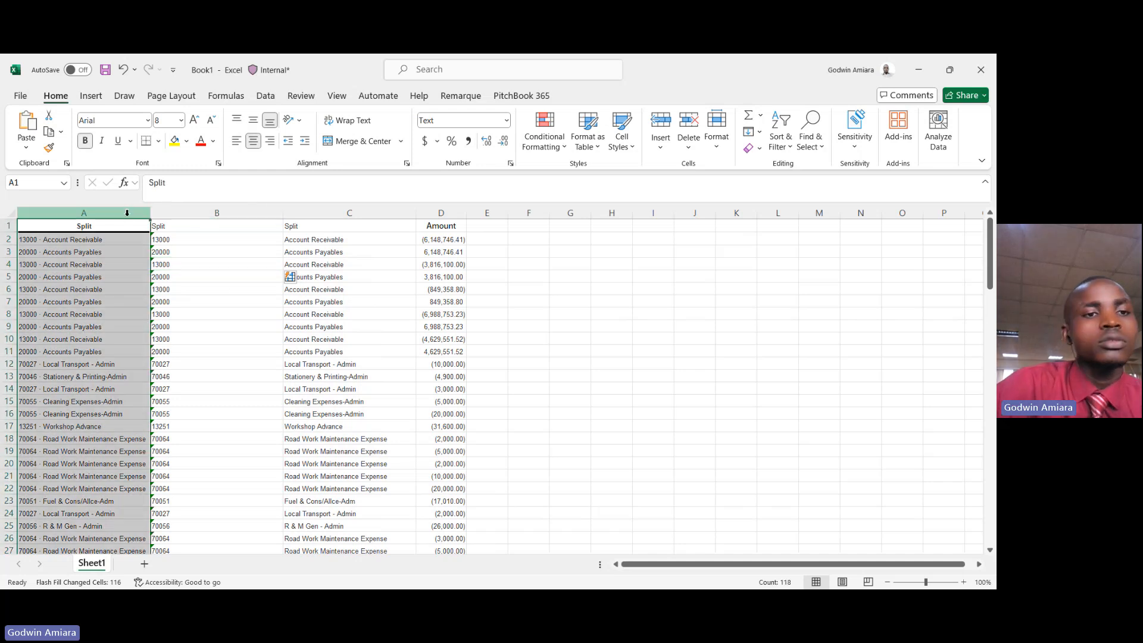
key(ctrl+minus)
click(82, 227)
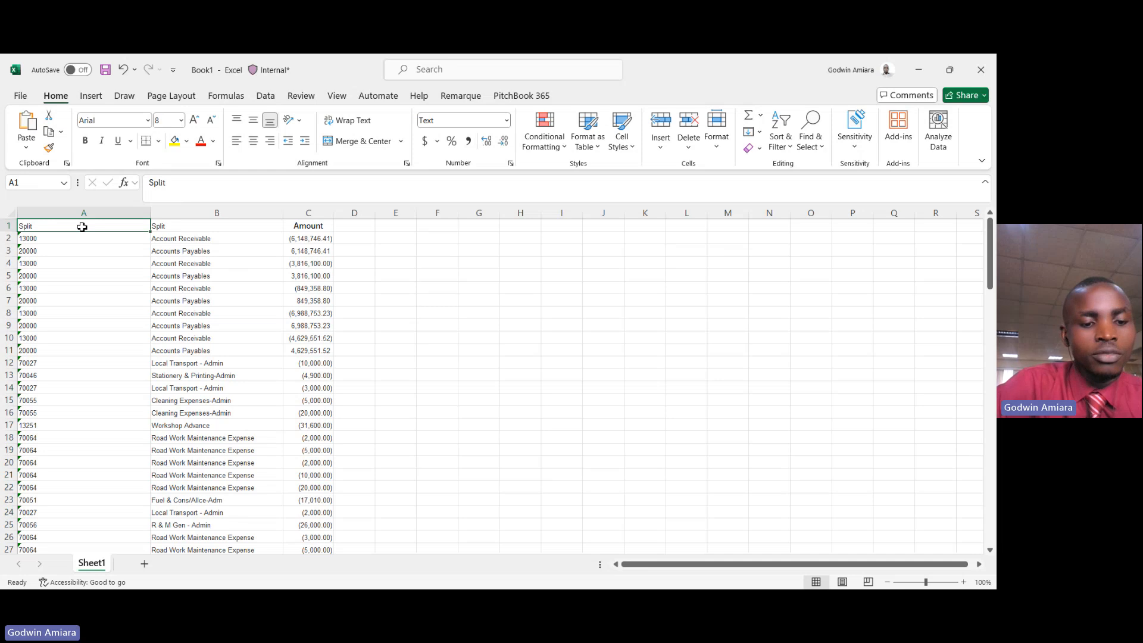
Rename the header in A1 as Account Code and the header in B1 as Account Name.
text(Accou)
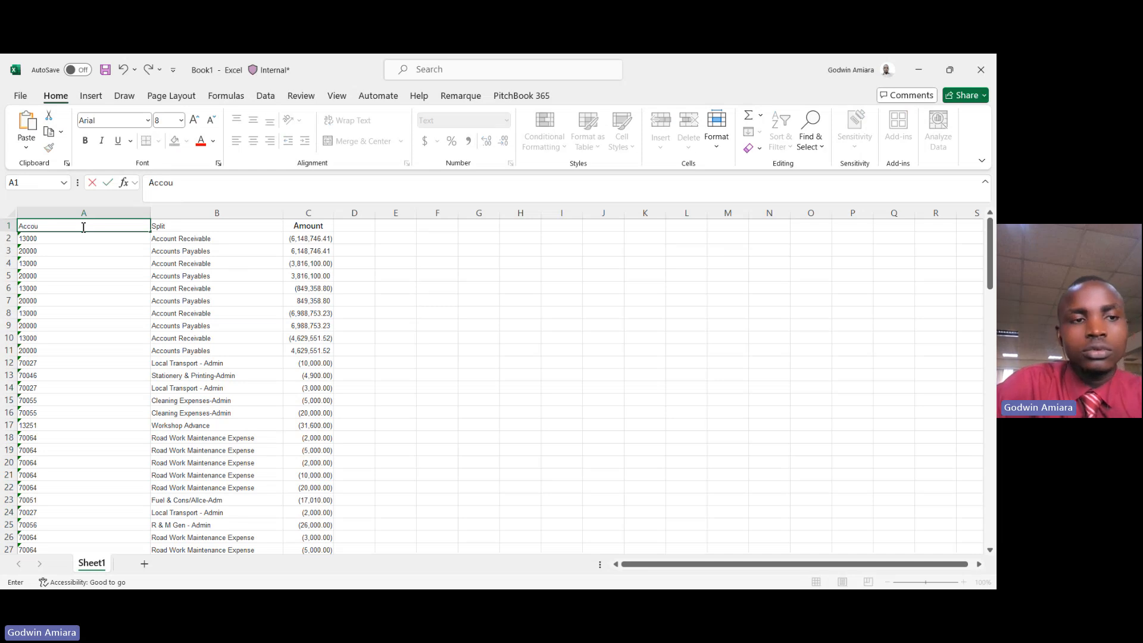
text(nt Code)
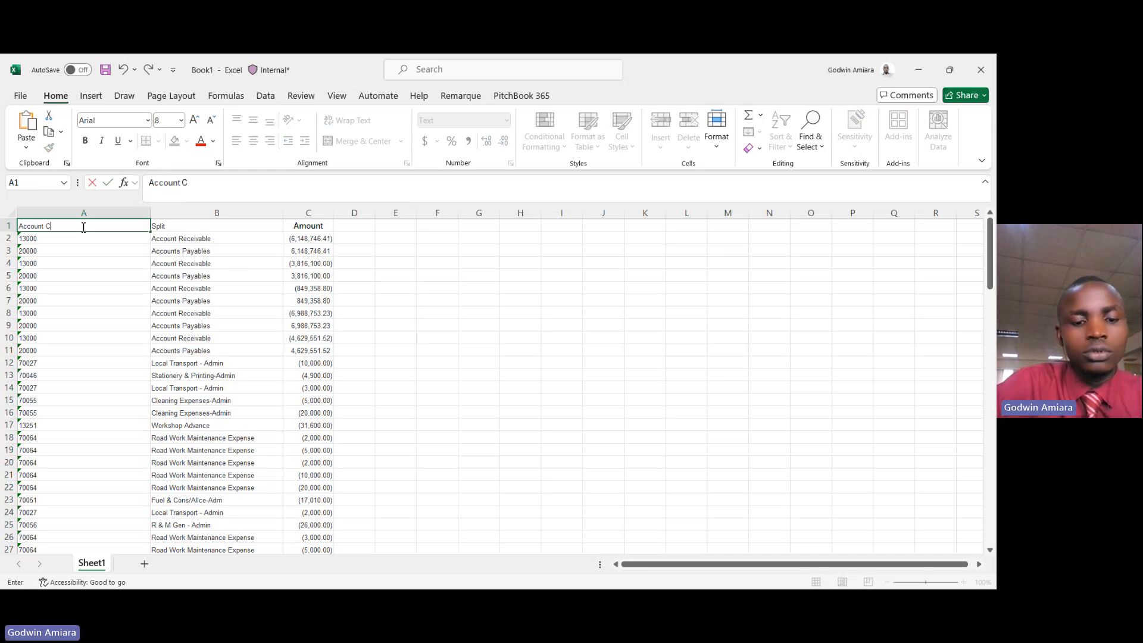
click(169, 226)
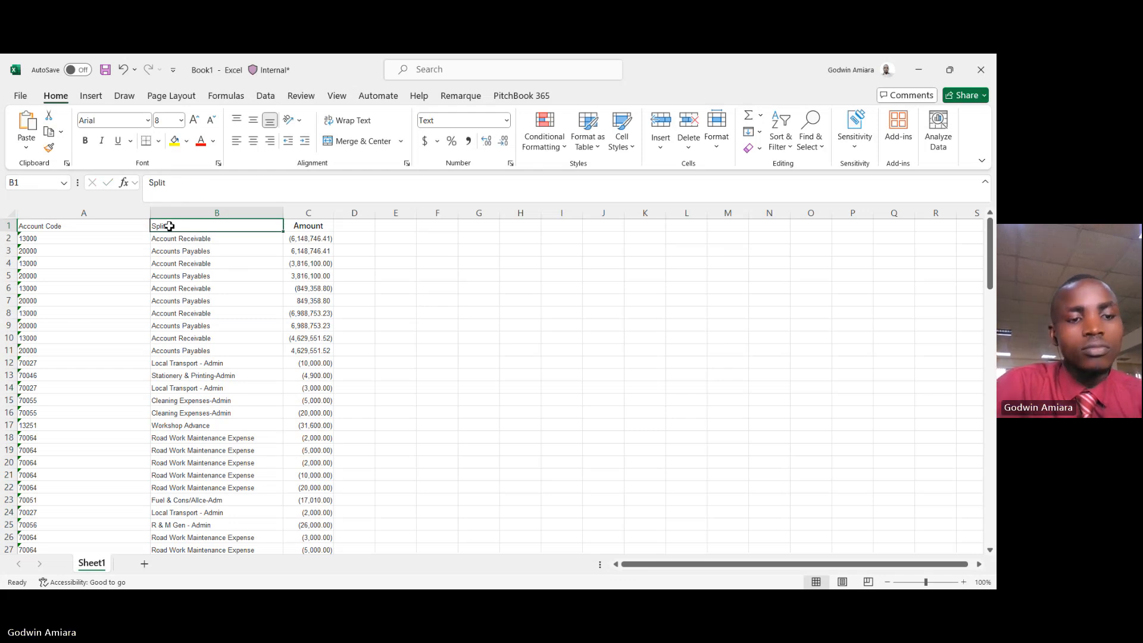
text(Acco)
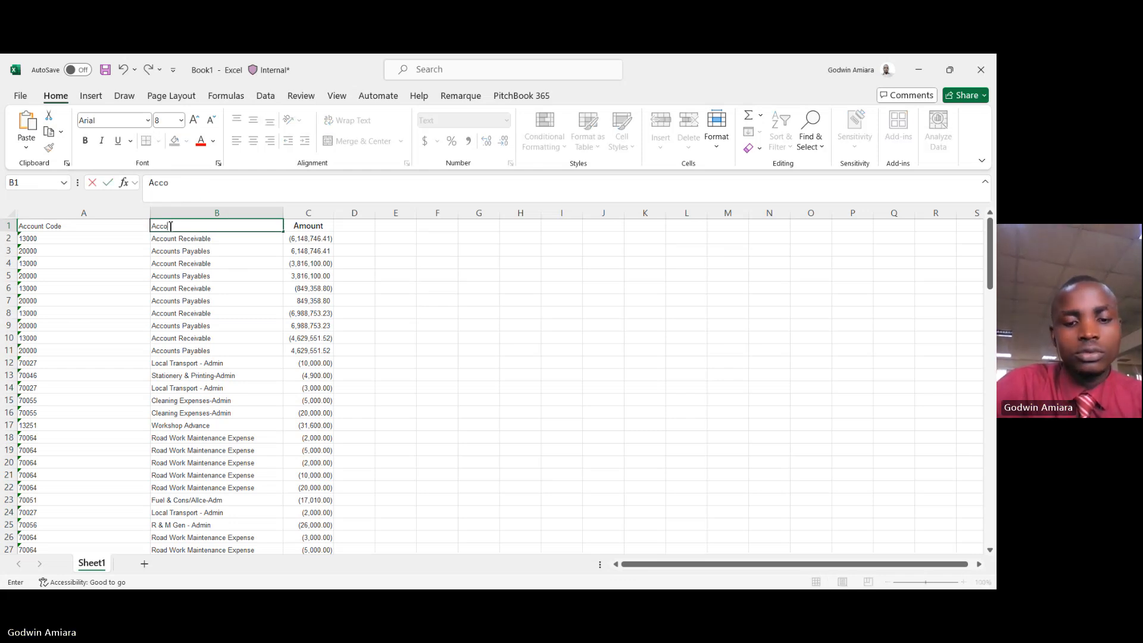
text(unt Na)
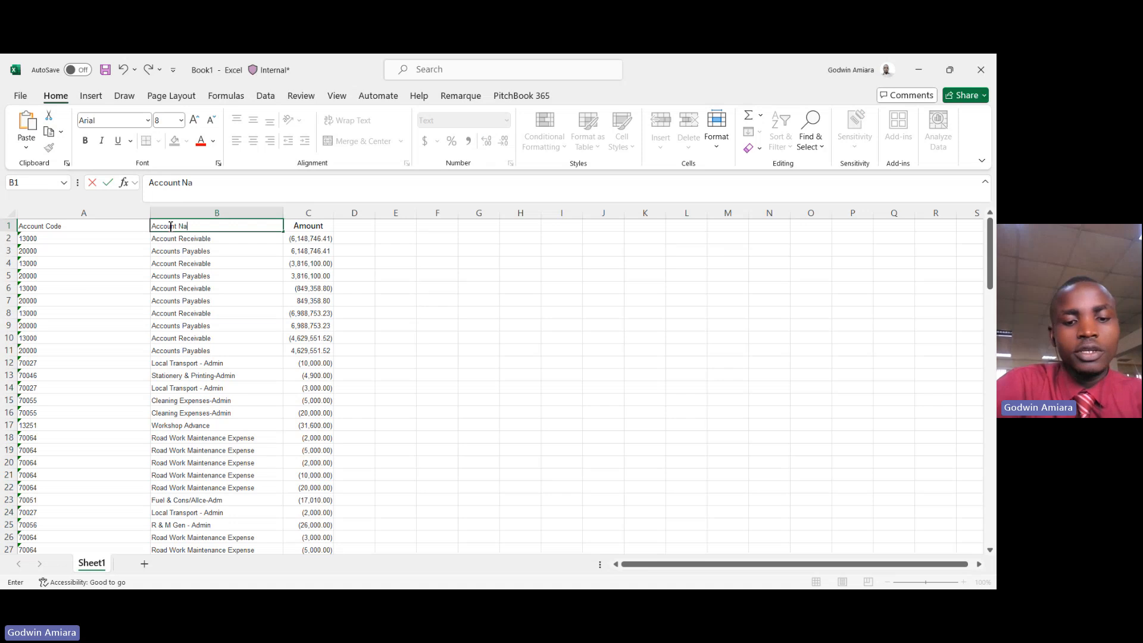
text(me)
Autofit the width of the Account Code column A to its contents.
click(221, 278)
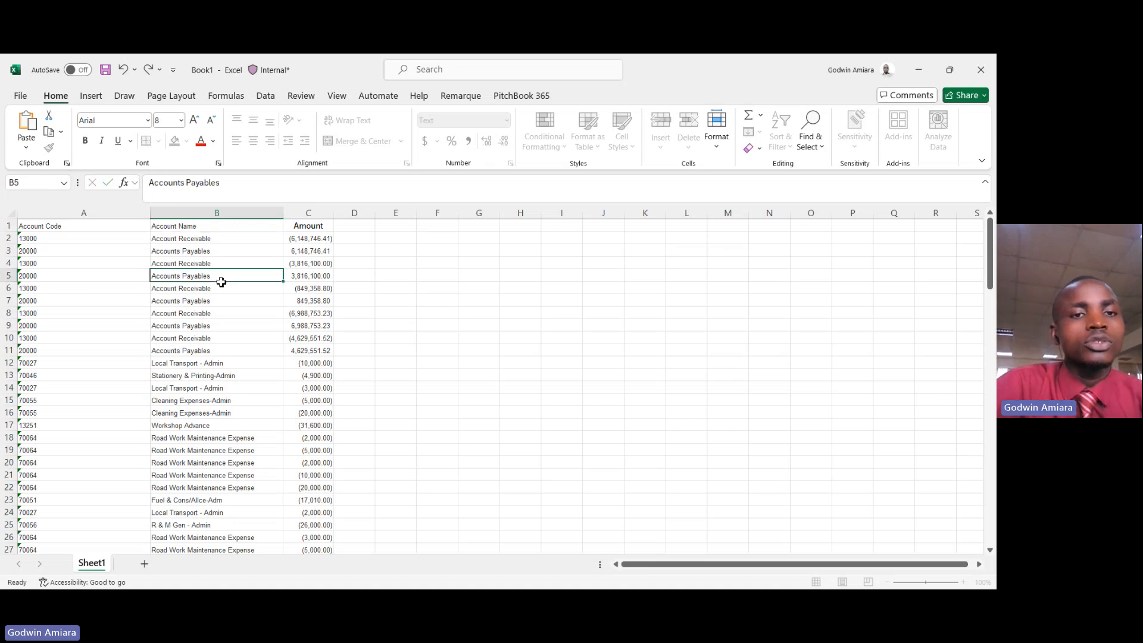
scroll(222, 284, right, 1)
scroll(222, 286, left, 1)
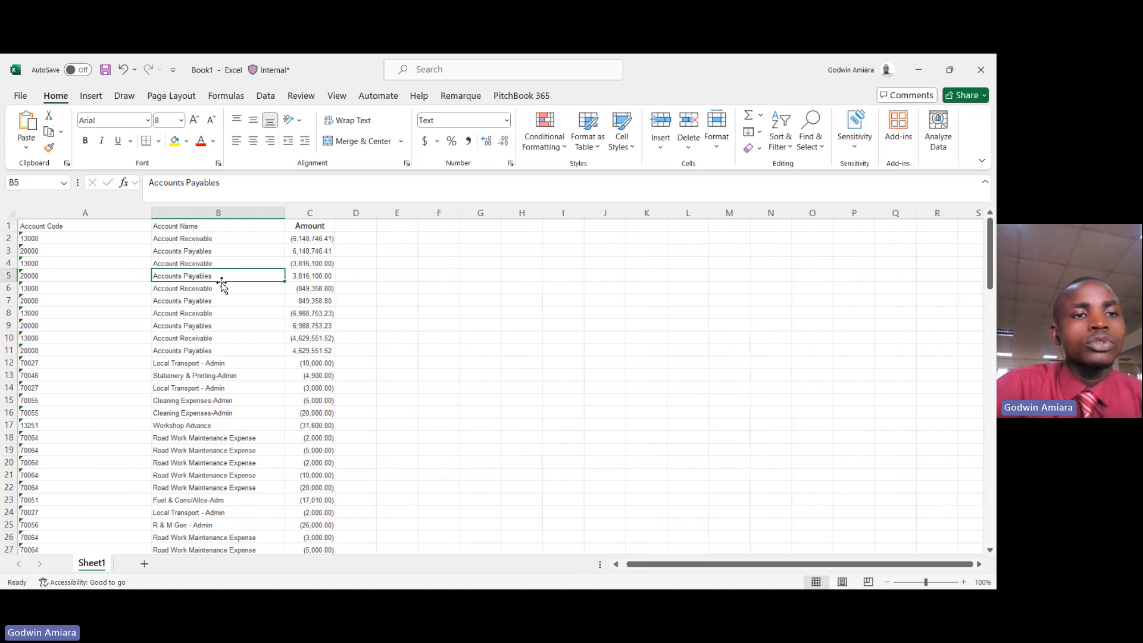
double_click(156, 212)
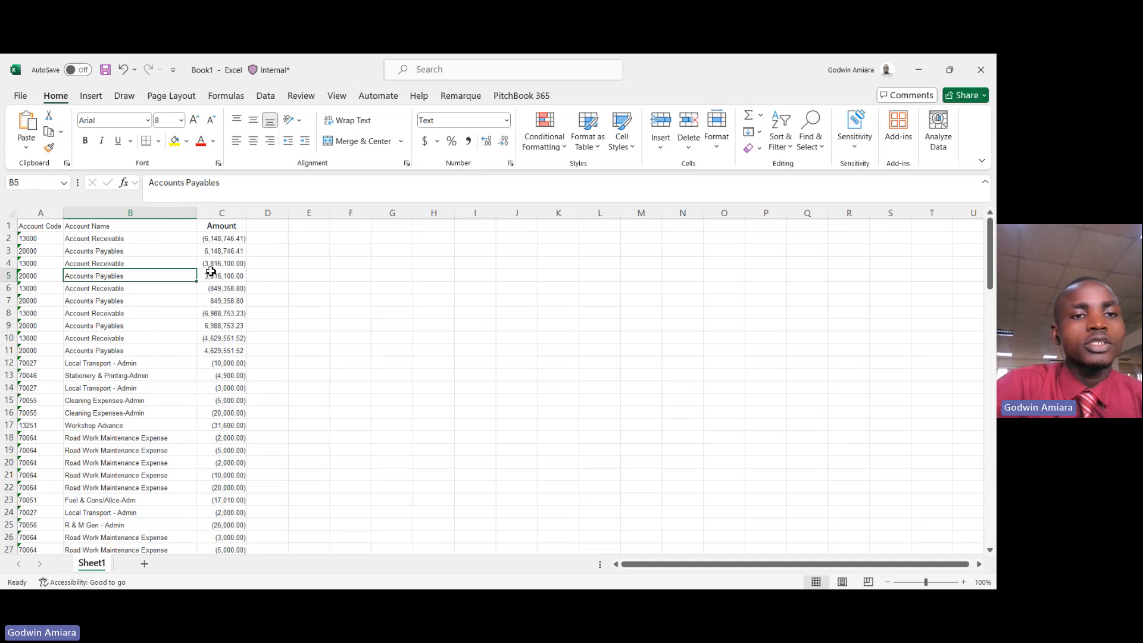
Select all Amount values in C2:C118 to check their sum.
click(224, 240)
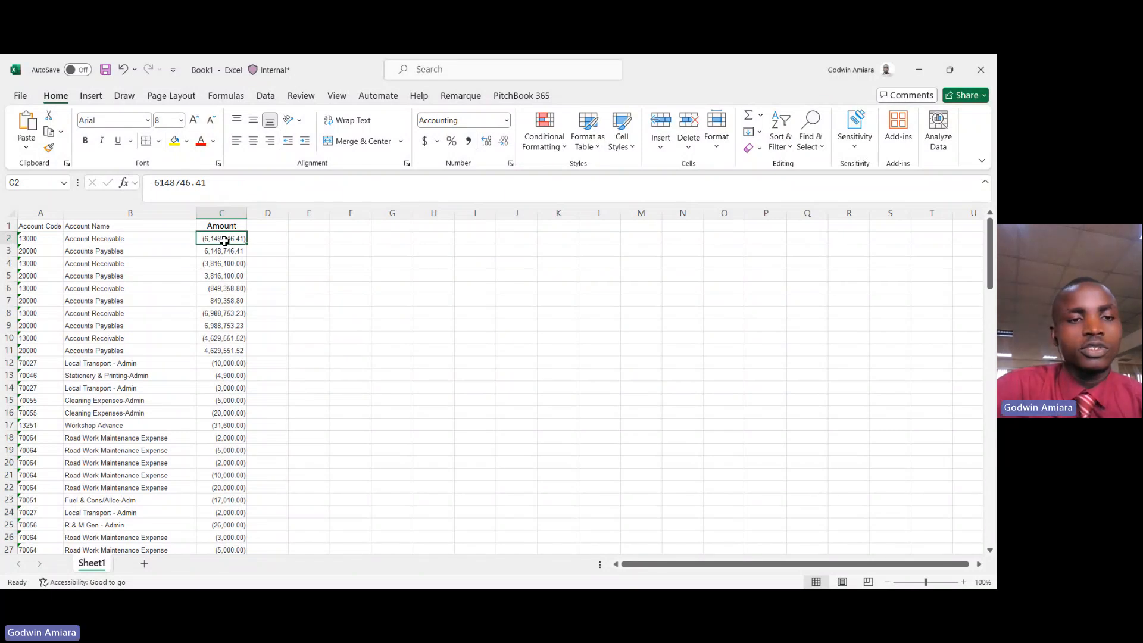
key(ctrl+shift+Down)
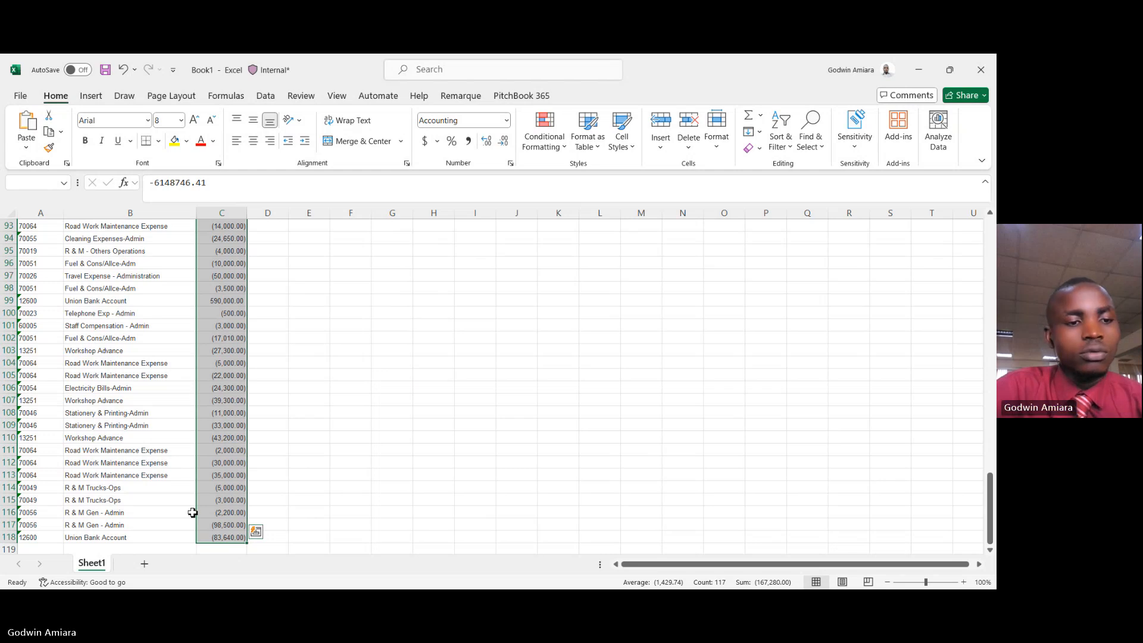
scroll(192, 512, down, 1)
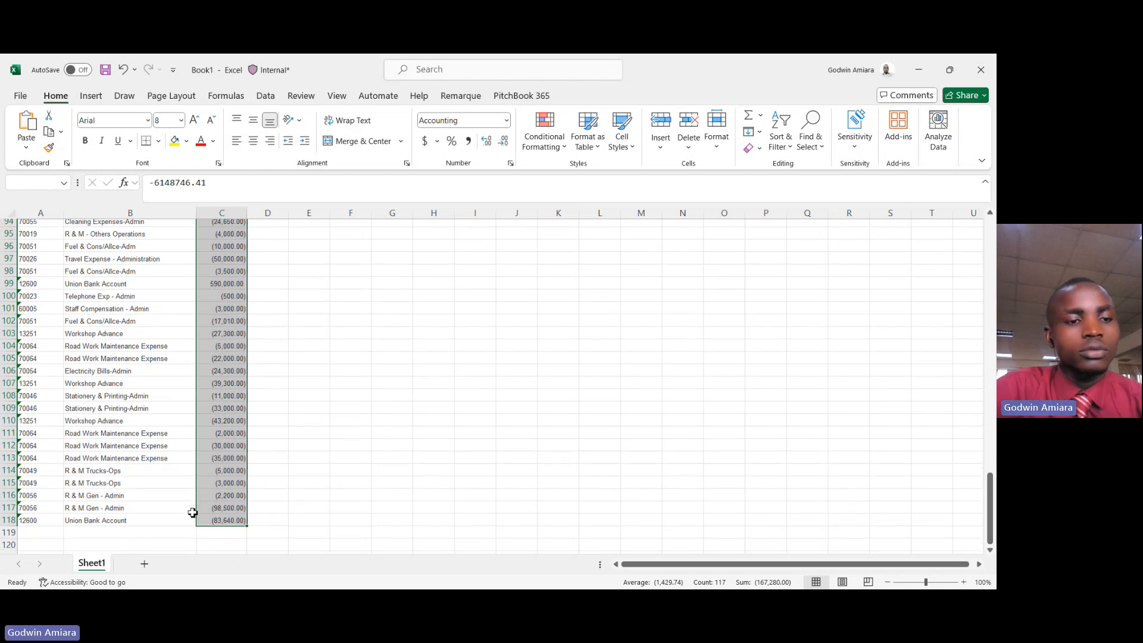
scroll(193, 513, down, 1)
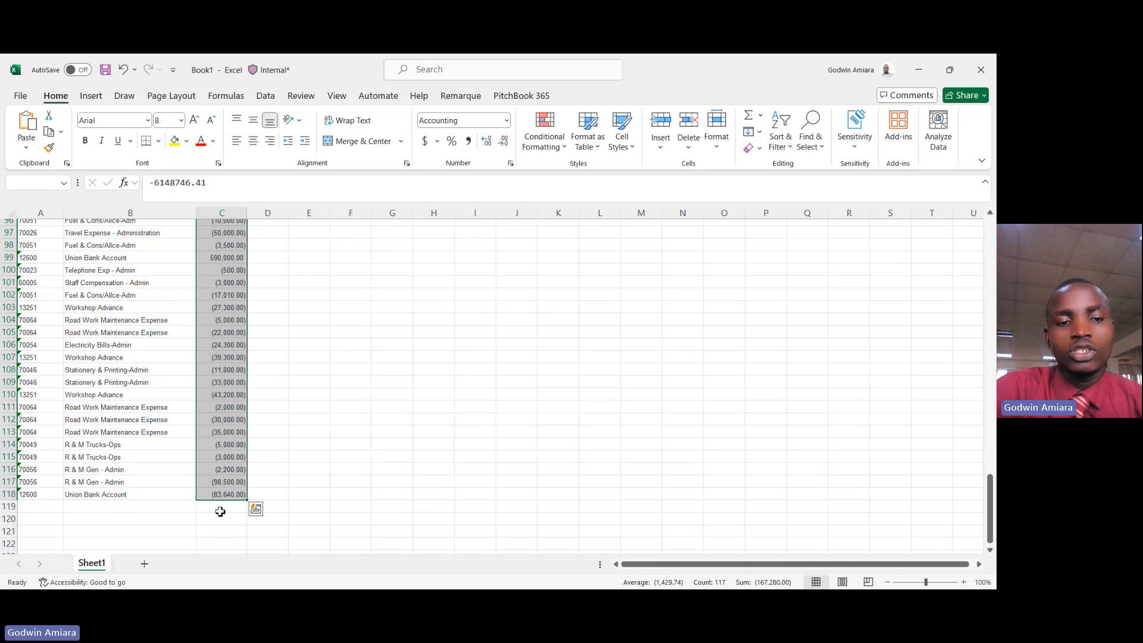
Total the Amount column in cell C119 with AutoSum over C2:C118.
click(220, 511)
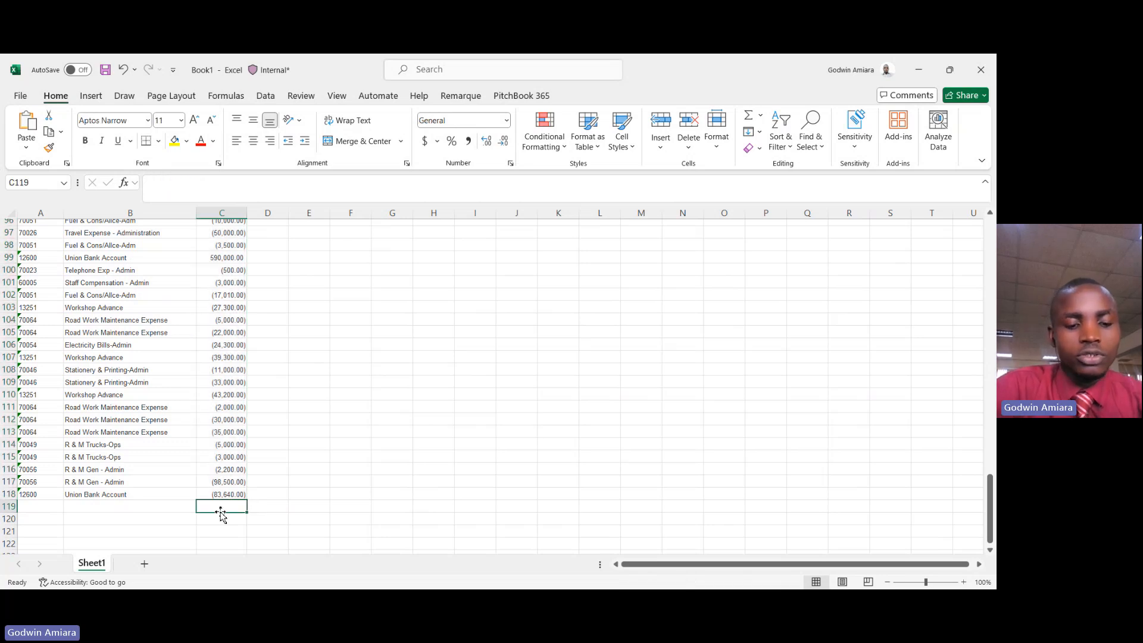
key(alt)
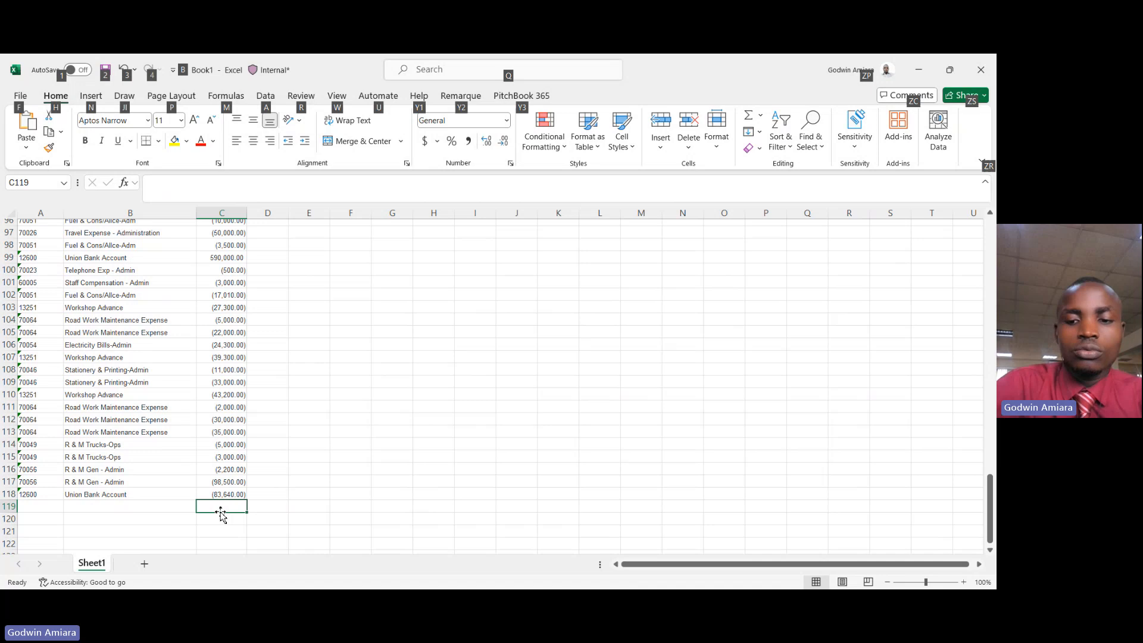
key(alt+equal)
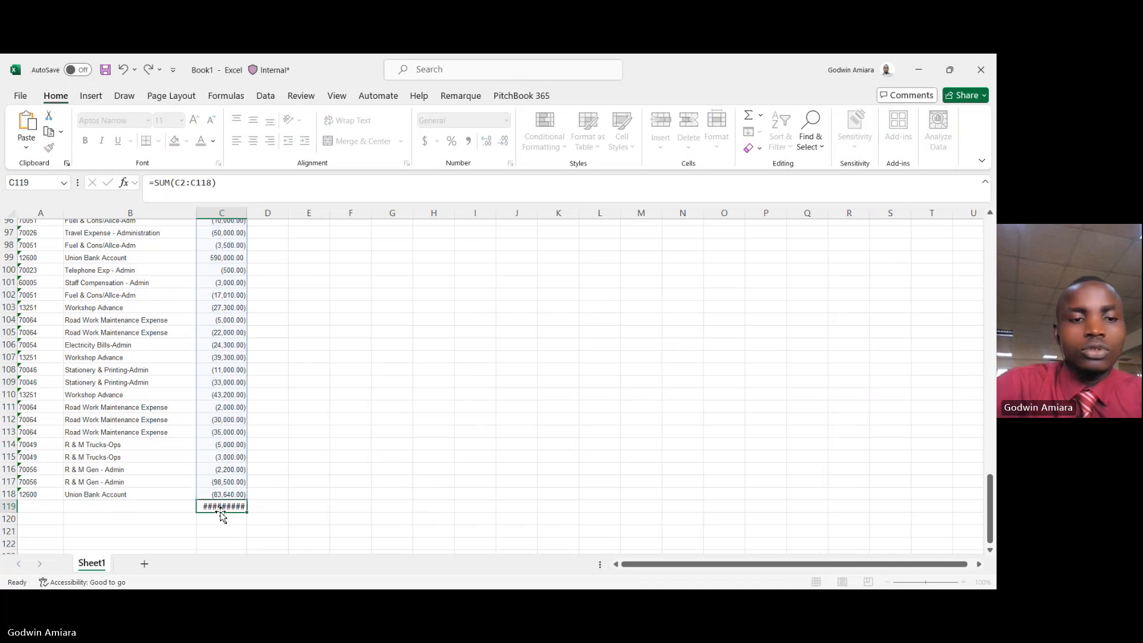
key(Return)
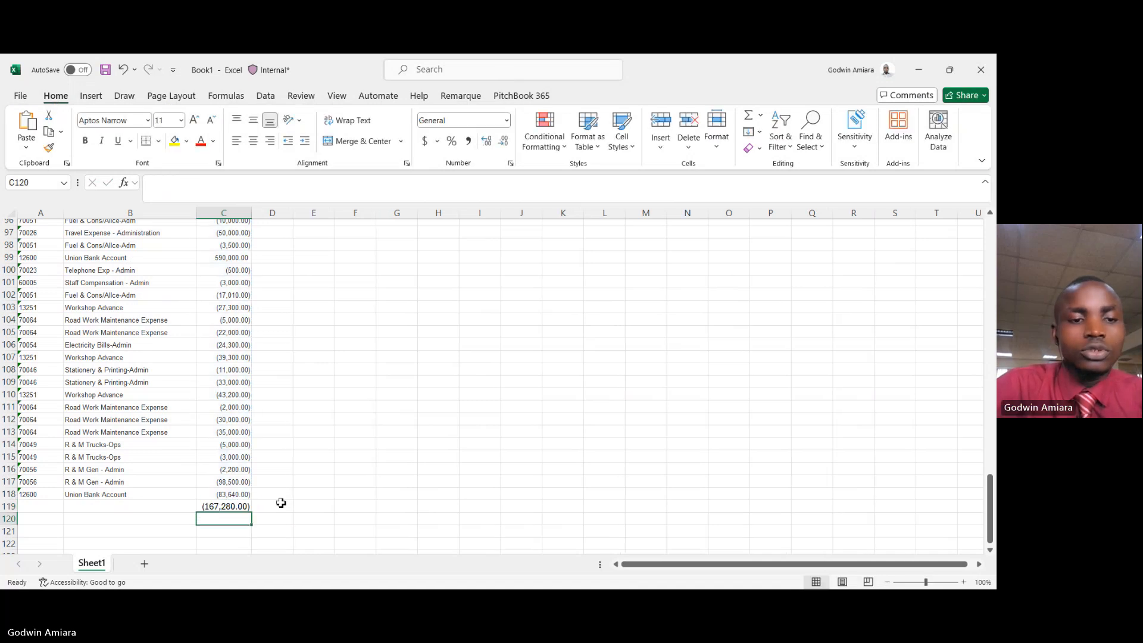
click(224, 506)
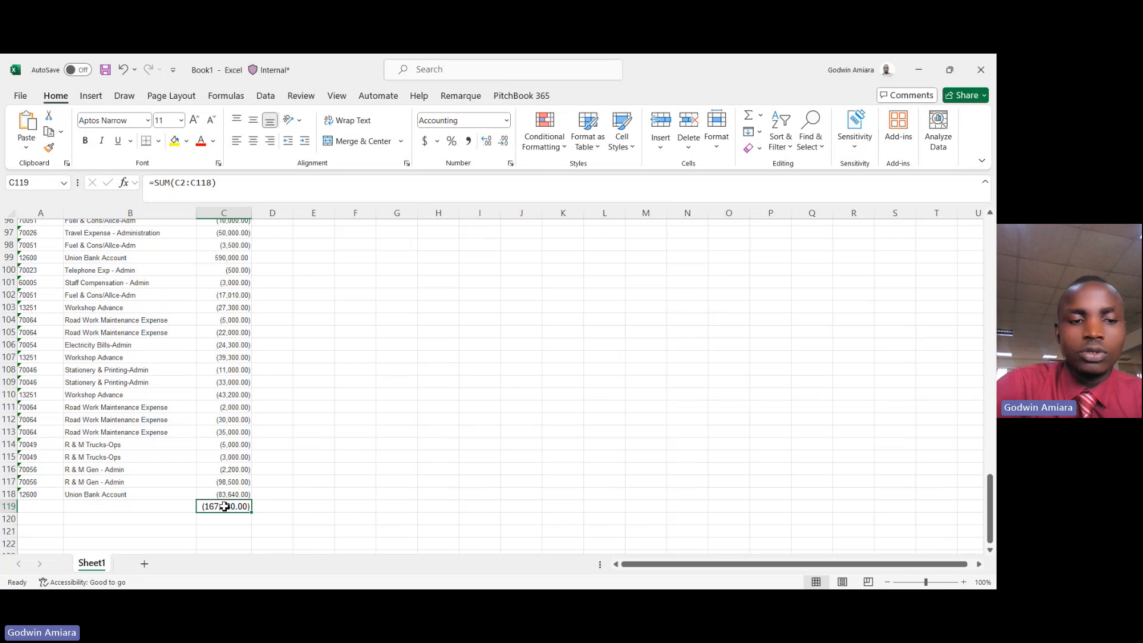
Change the Union Bank Account amount in C118 to positive 83640 by removing its minus sign.
double_click(219, 494)
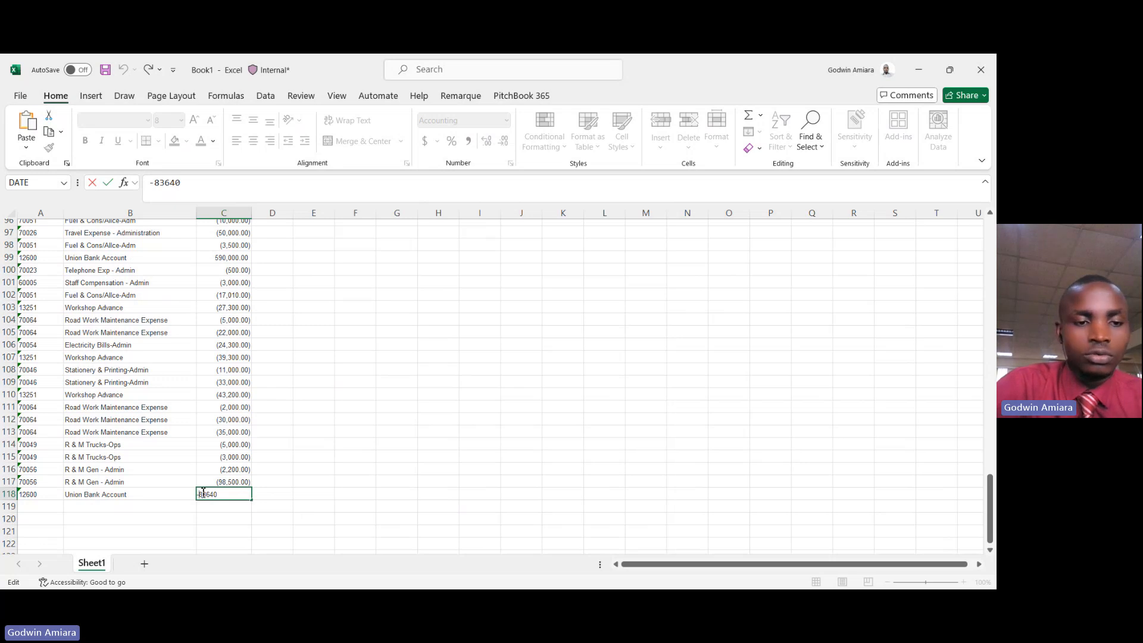
key(BackSpace)
key(Return)
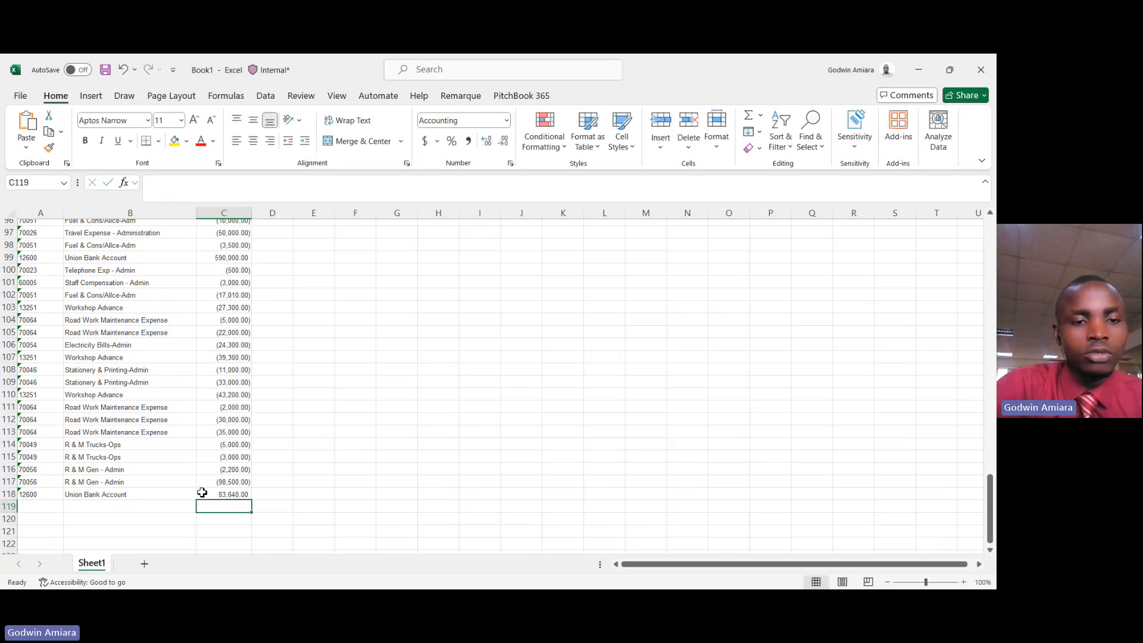
Check the corrected Amount column with a temporary SUM of C2:C118 in C119 and clear that cell.
key(alt+equal)
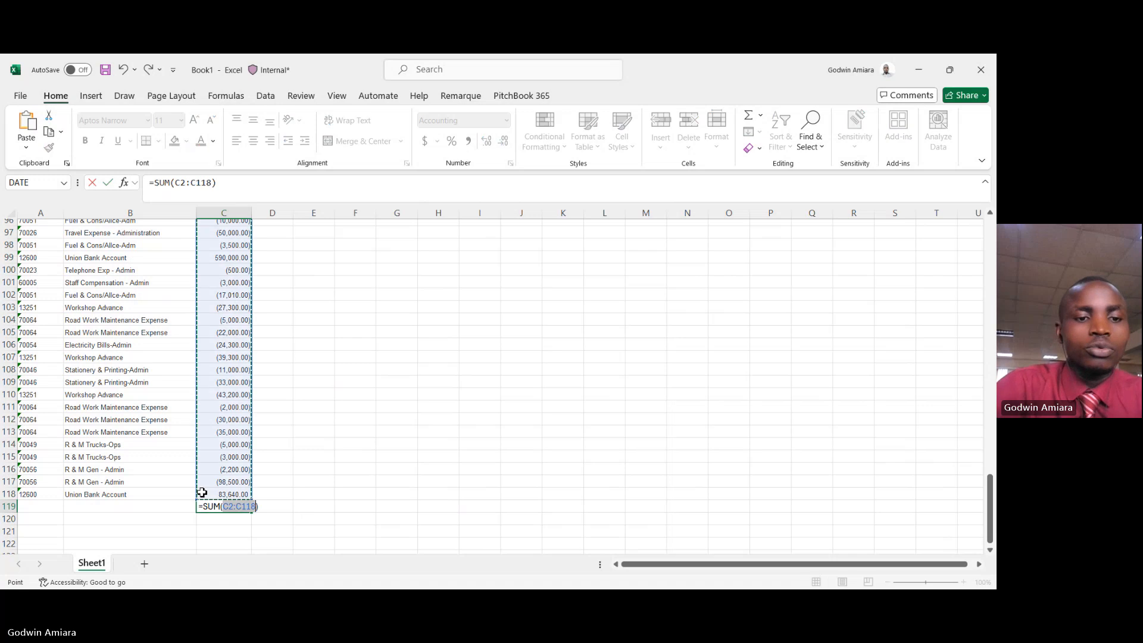
key(Return)
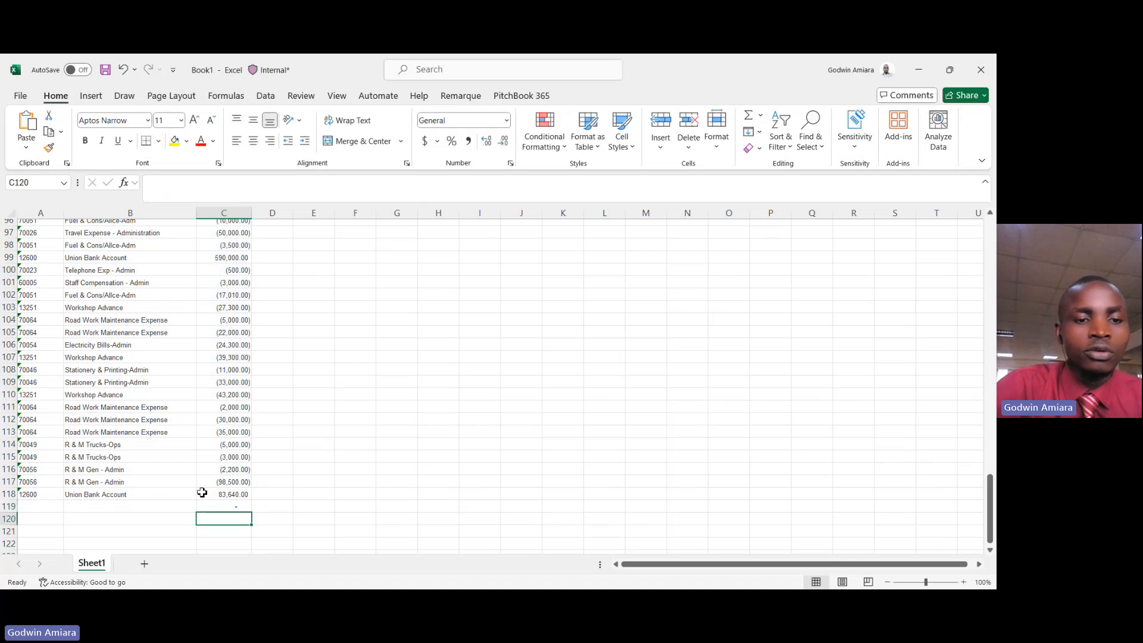
click(240, 504)
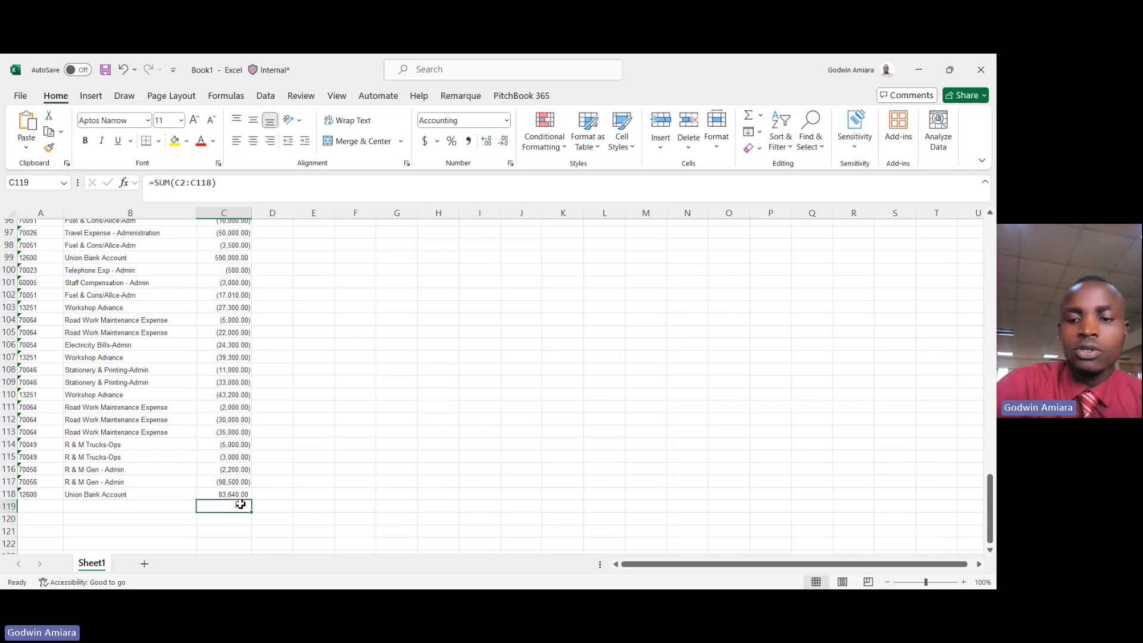
key(Delete)
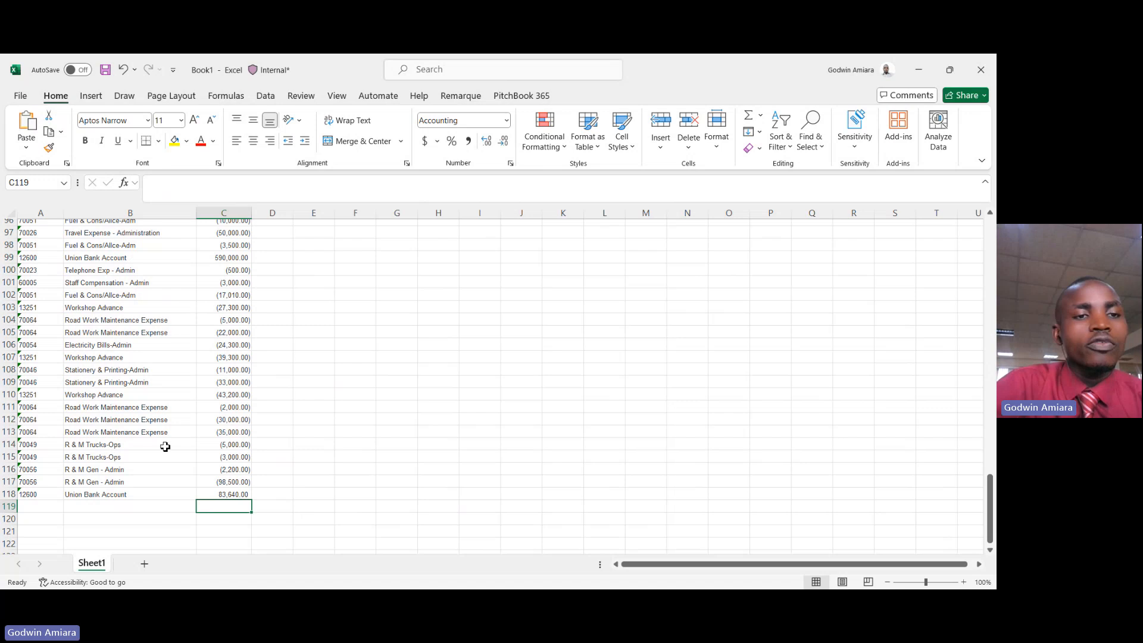
Copy all account codes and names in A2:B118, without the header row.
scroll(165, 447, up, 20)
scroll(165, 446, up, 6)
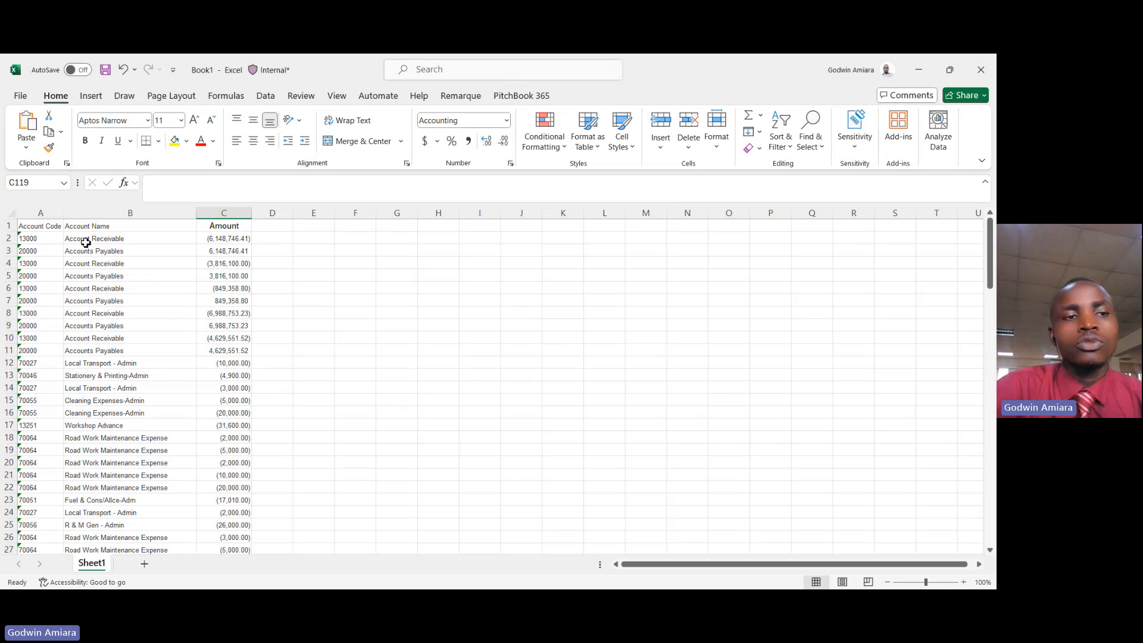
click(47, 239)
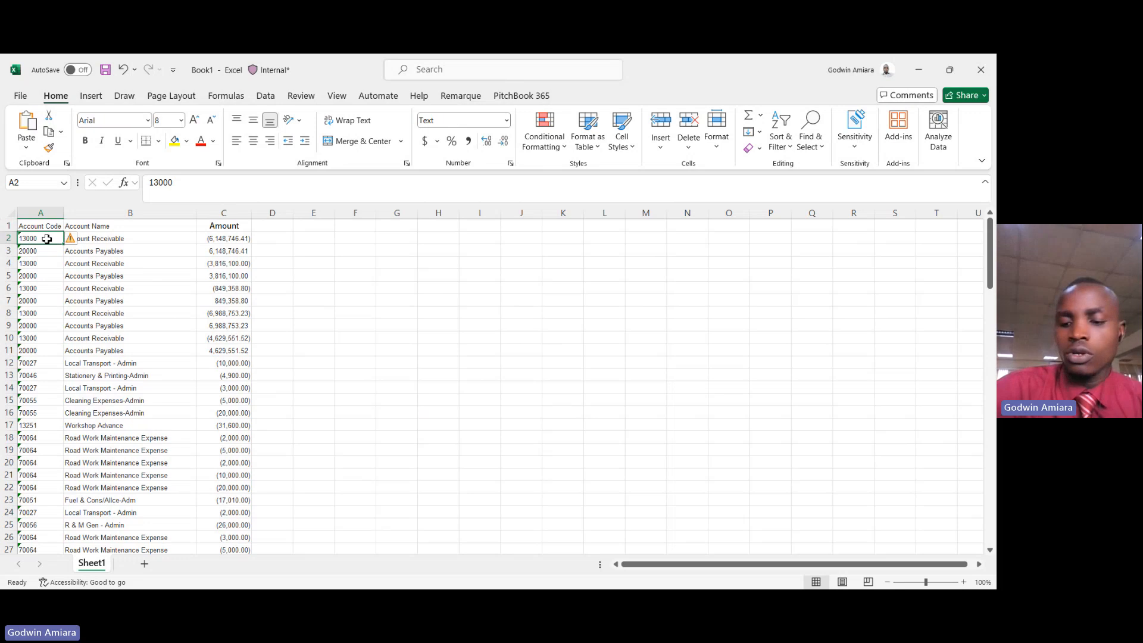
key(shift+Right)
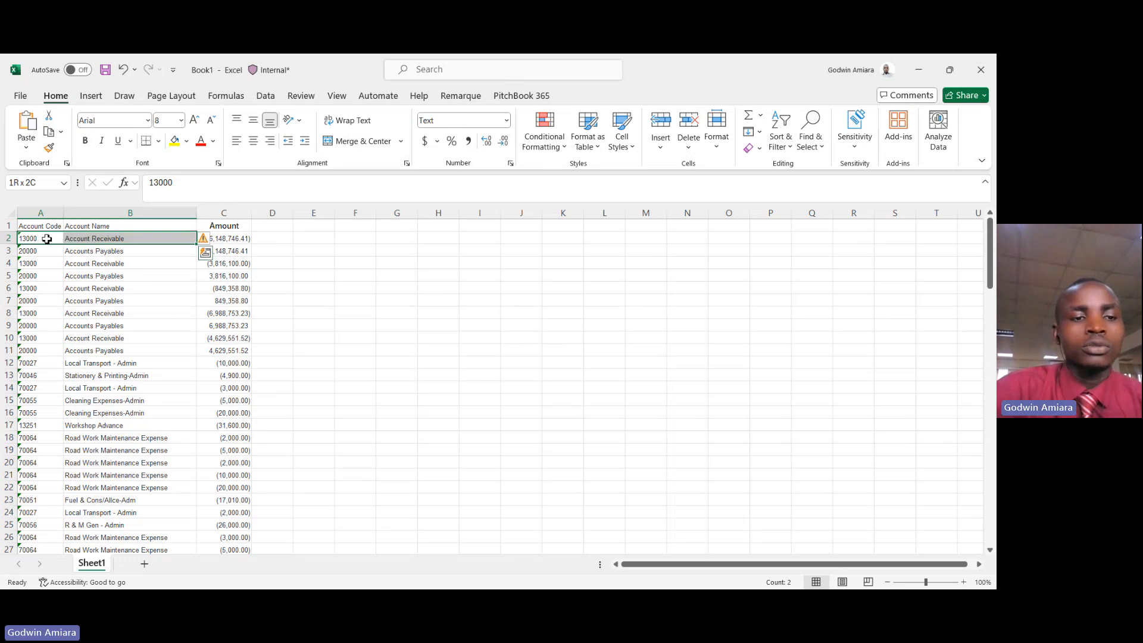
key(ctrl+shift+Down)
key(ctrl+c)
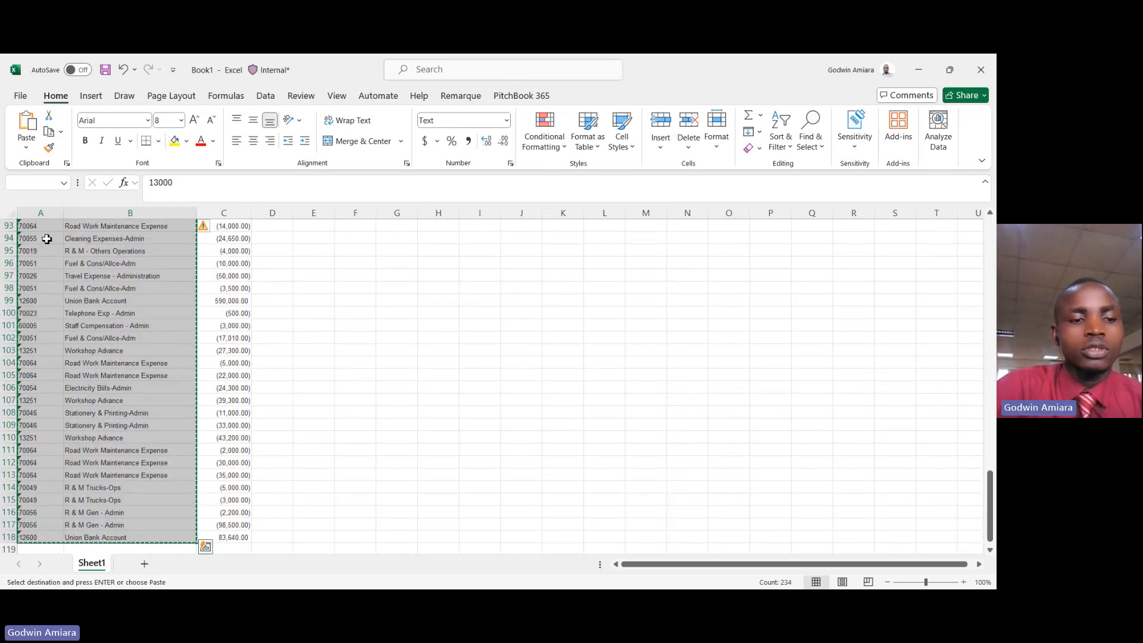
Paste the copied codes and names at A4 of a new sheet and autofit columns A and B.
click(145, 566)
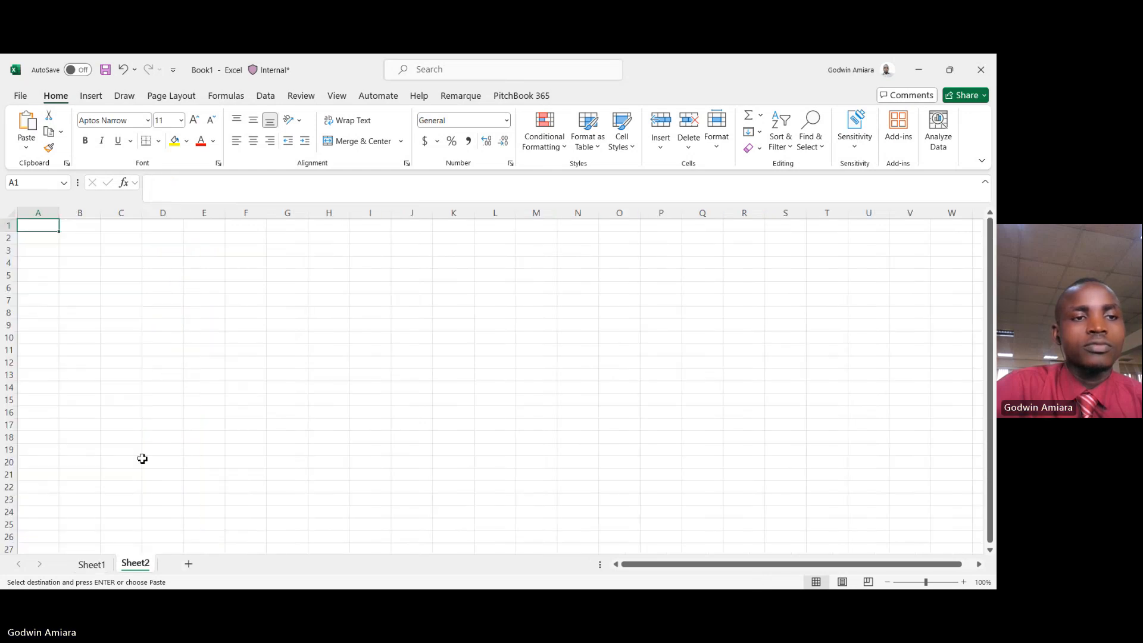
click(51, 260)
key(ctrl+v)
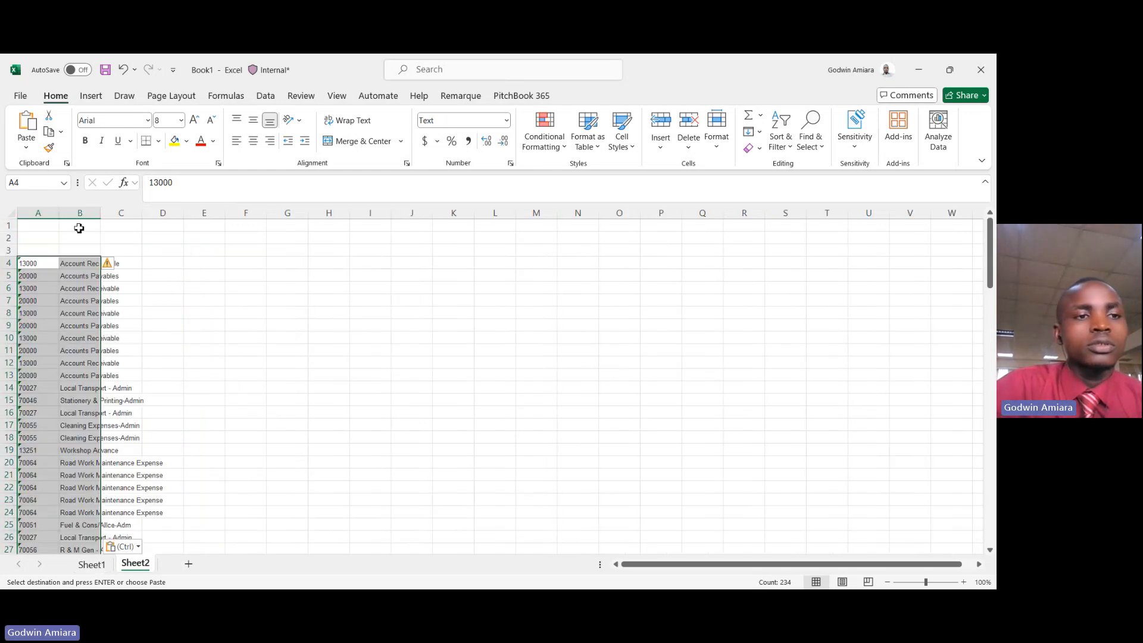
double_click(65, 213)
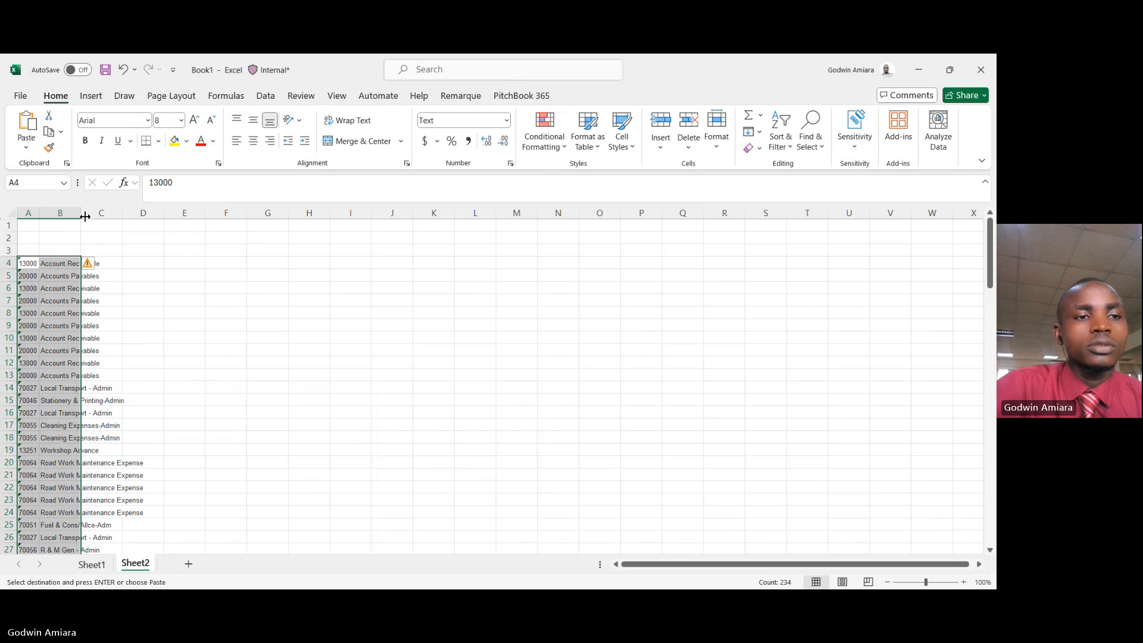
double_click(84, 213)
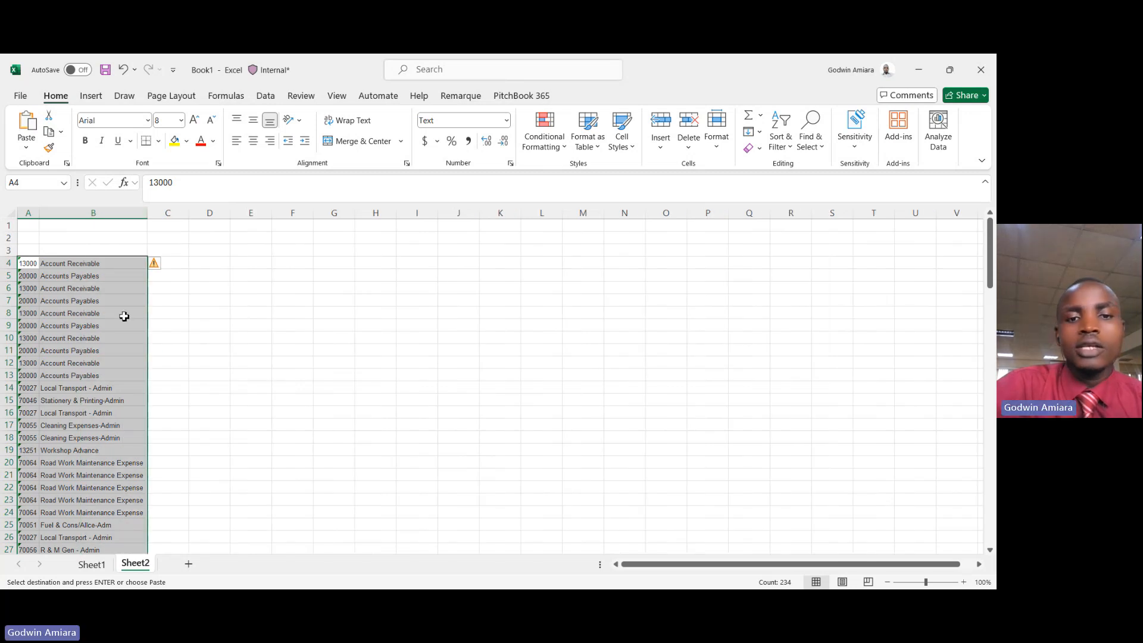
Remove duplicate rows from the pasted list, comparing both Column A and Column B with no header row.
scroll(114, 308, down, 5)
scroll(112, 306, up, 5)
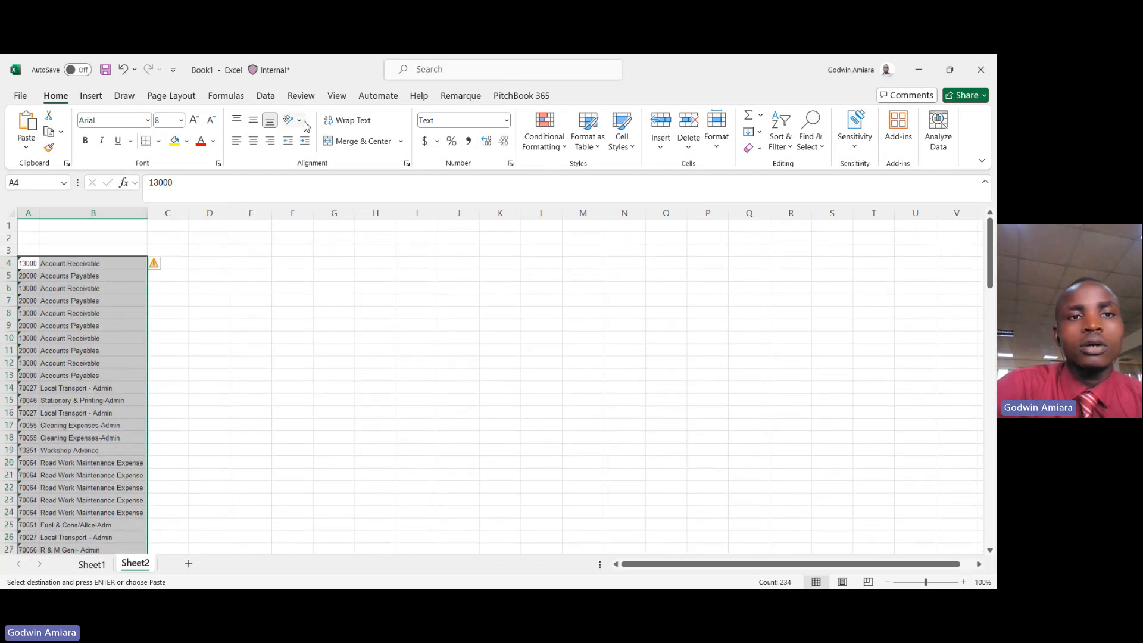
click(266, 99)
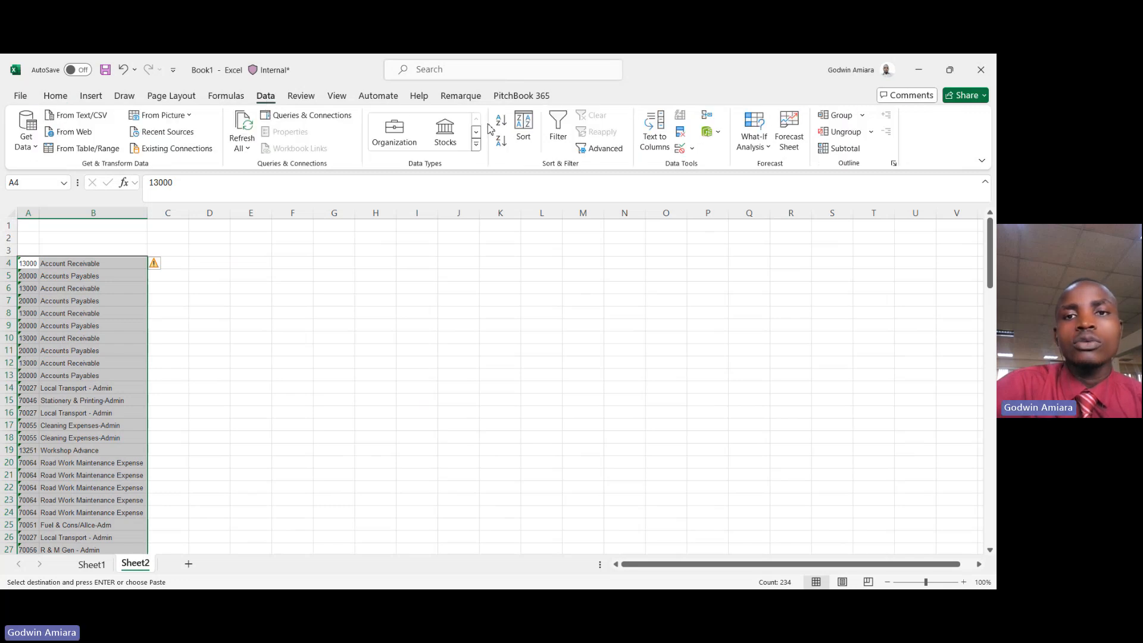
click(680, 132)
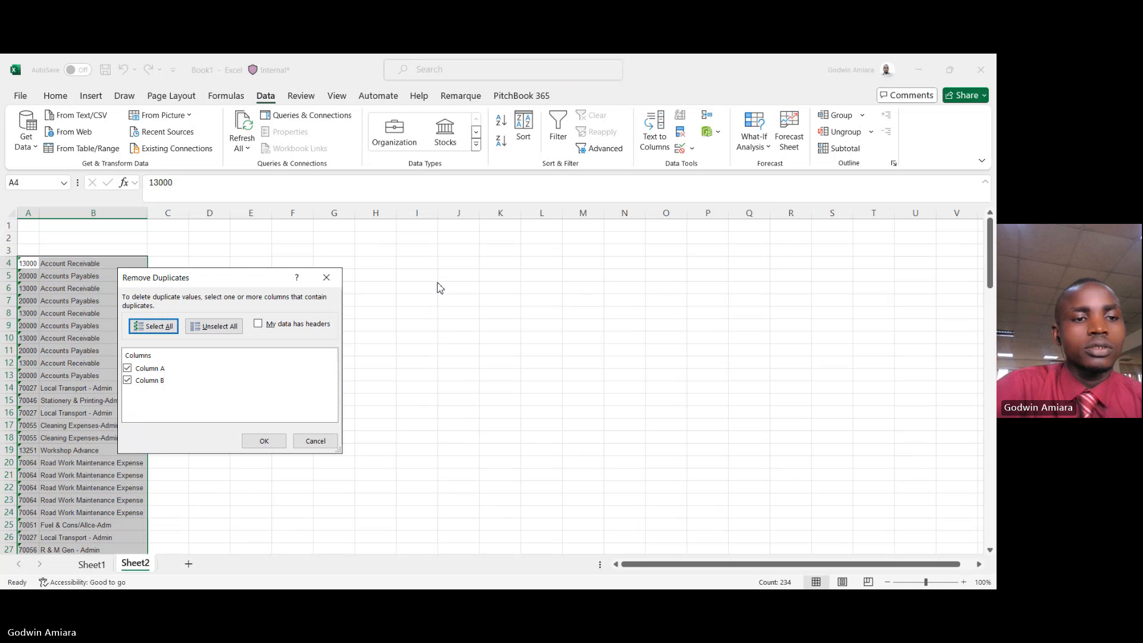
click(271, 443)
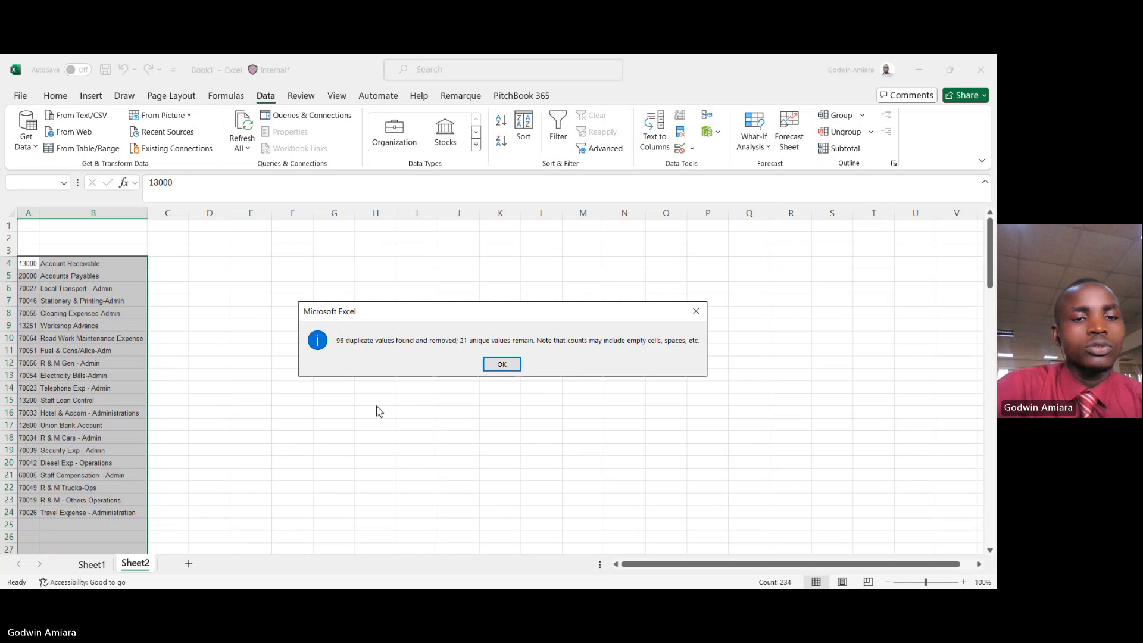
Close the duplicate-removal summary and start a SUMIF formula in C4 of Sheet2, using Sheet1 column B as the criteria range.
click(502, 365)
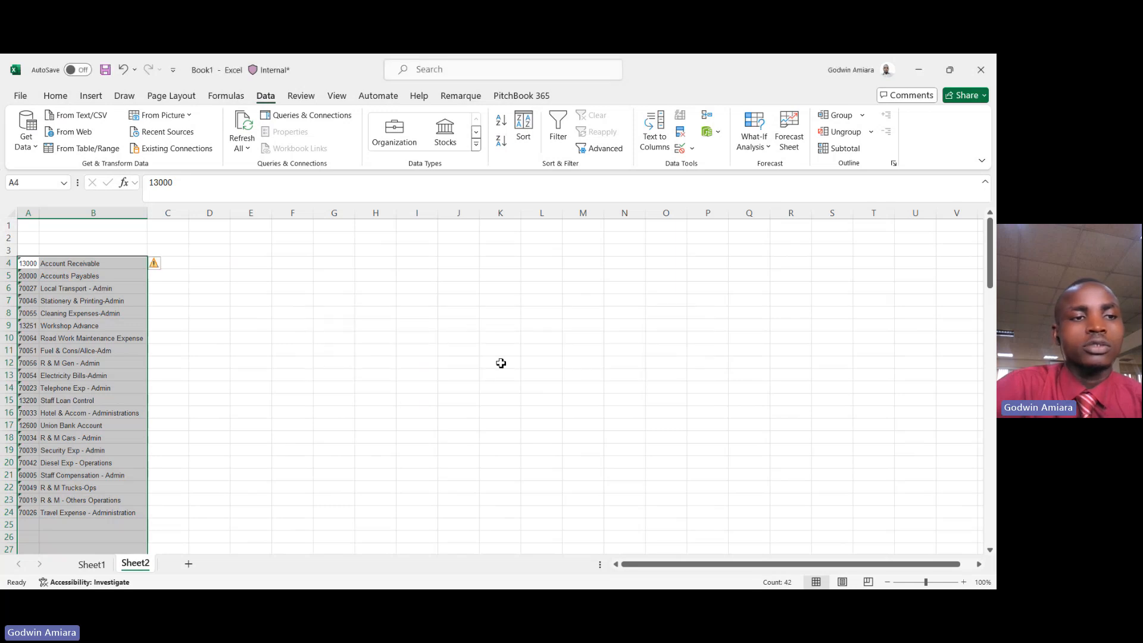
click(154, 284)
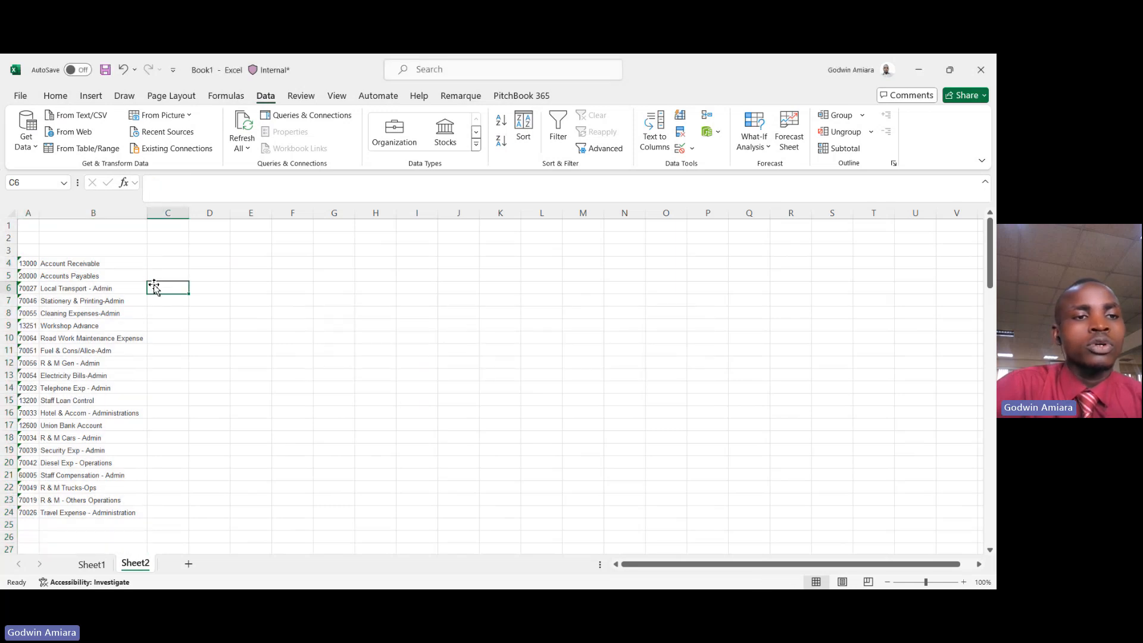
click(166, 265)
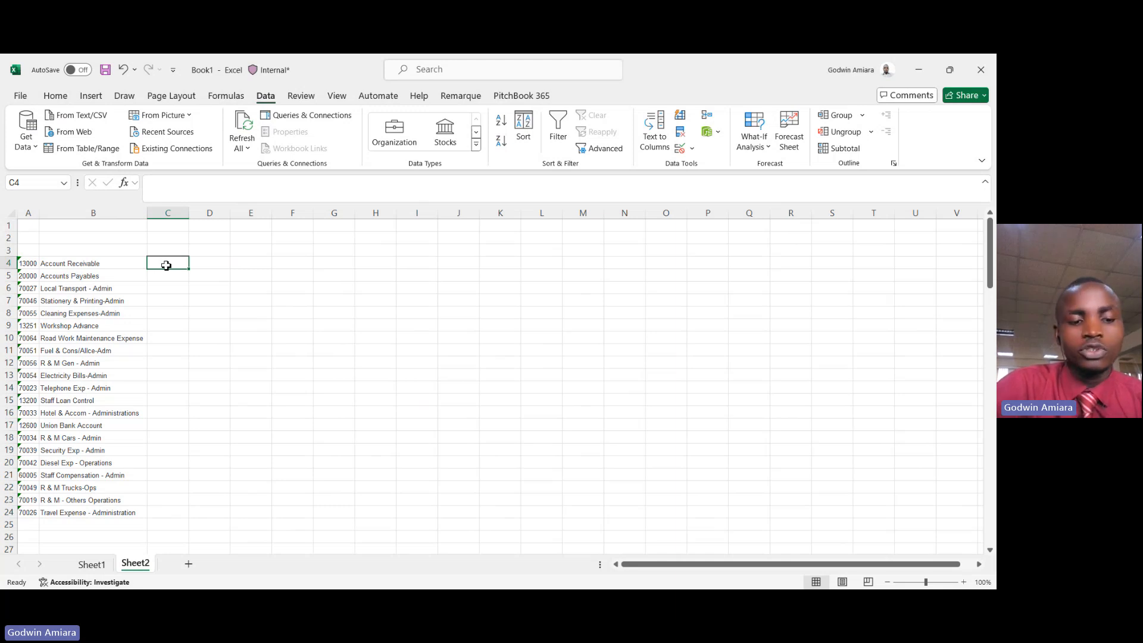
text(=)
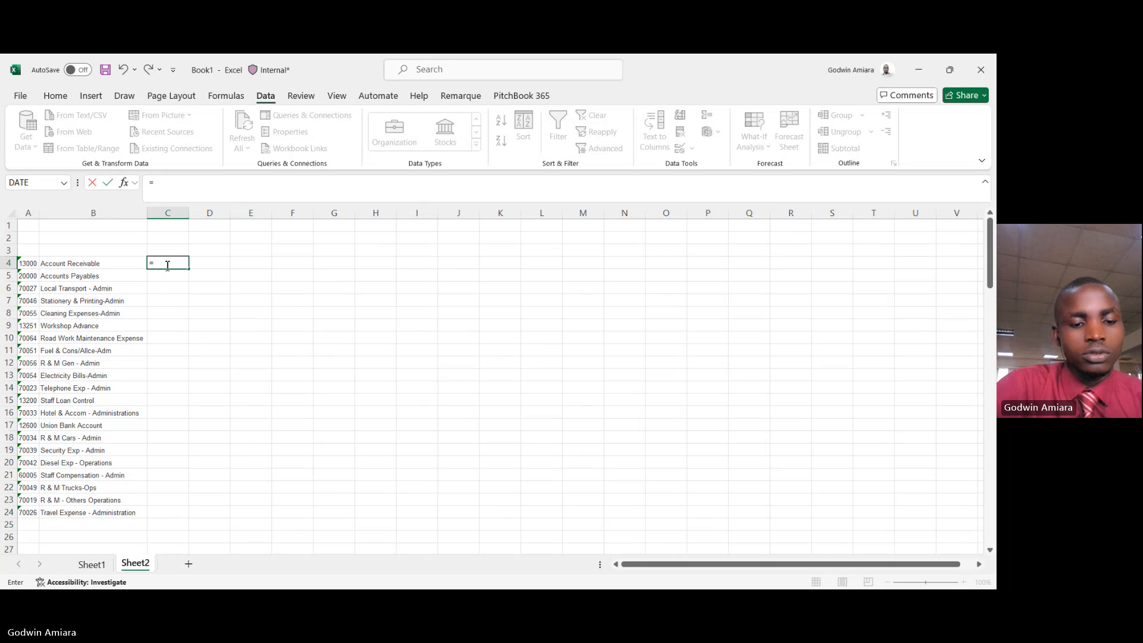
text(sum)
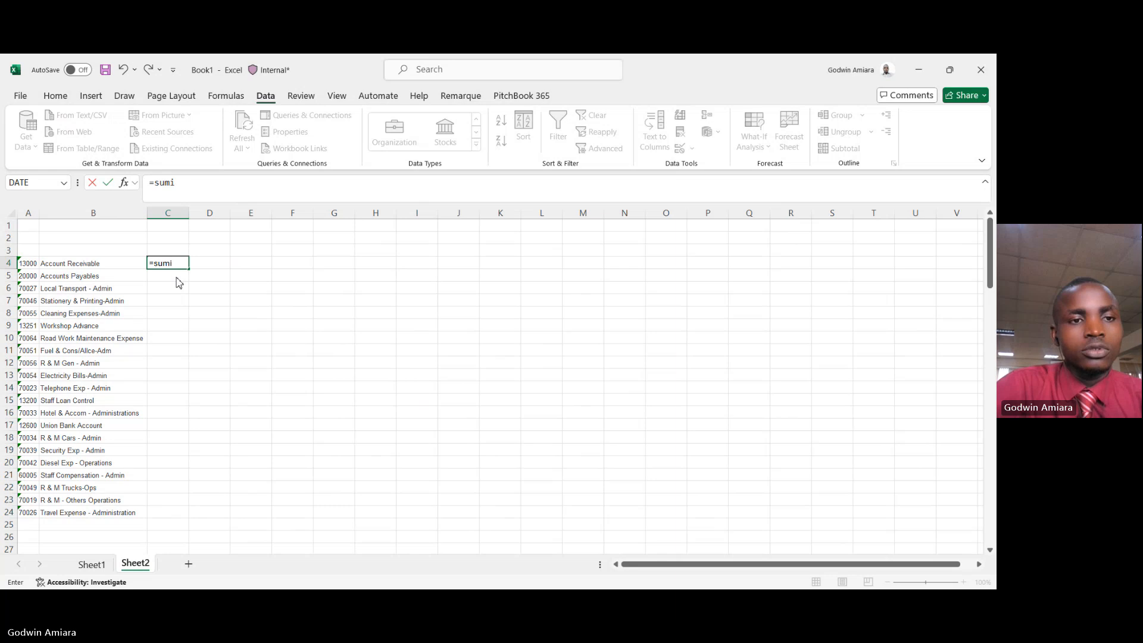
text(i)
key(Tab)
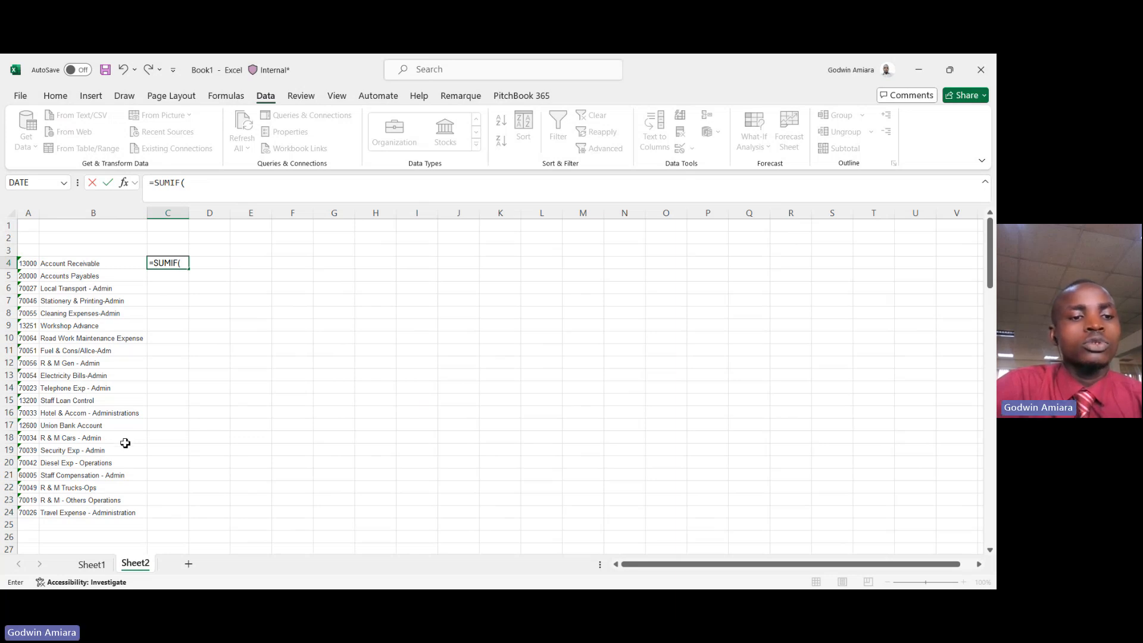
click(100, 564)
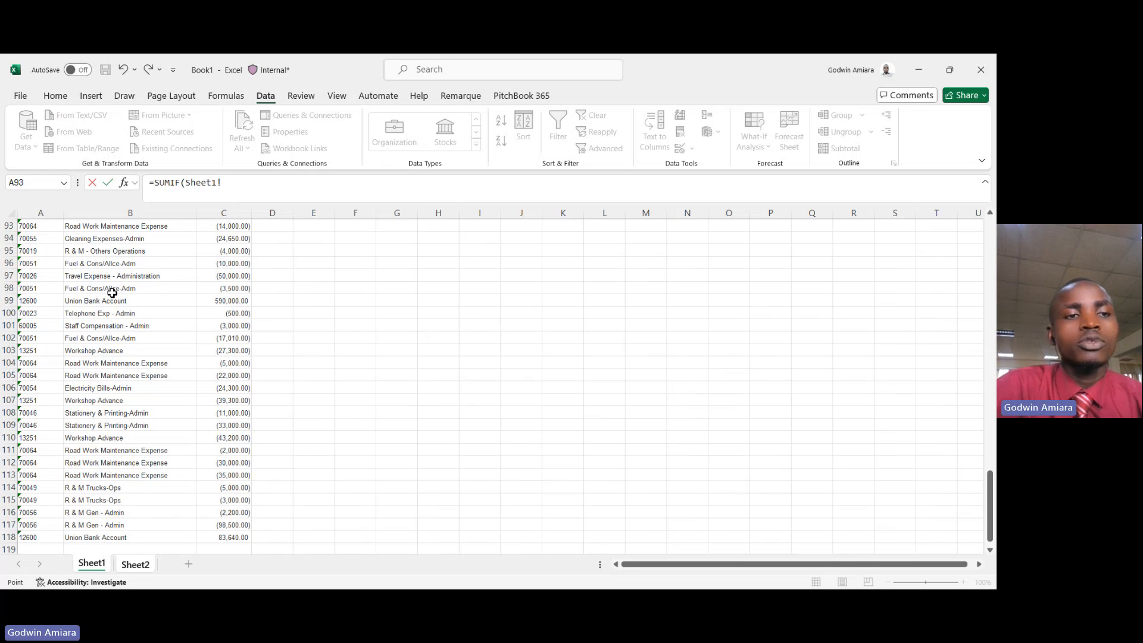
scroll(117, 258, up, 11)
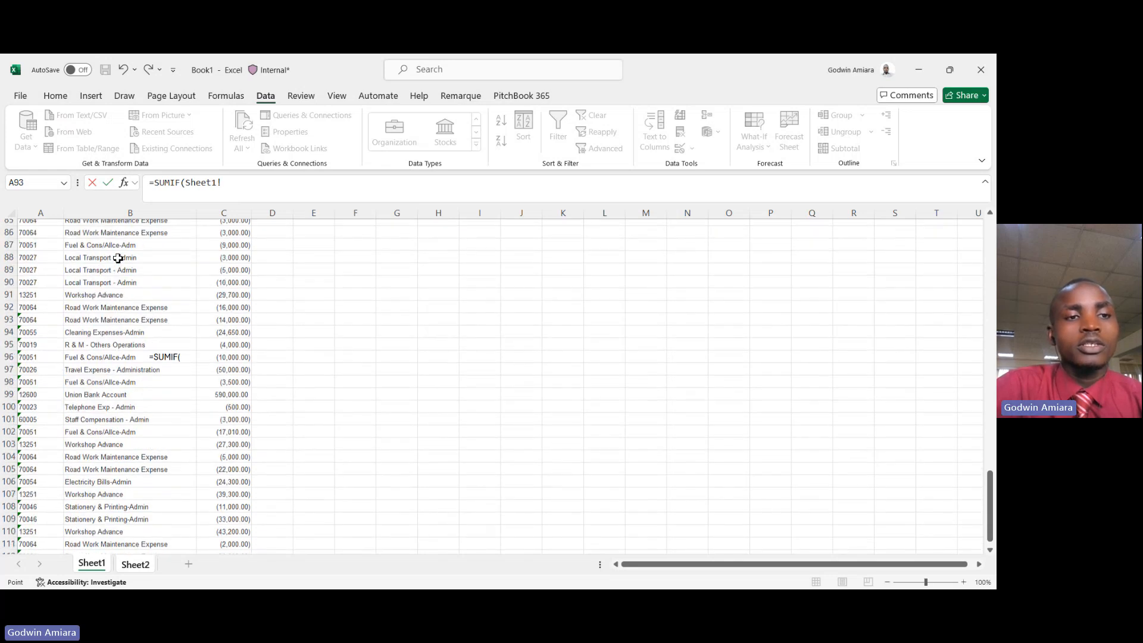
scroll(118, 257, up, 4)
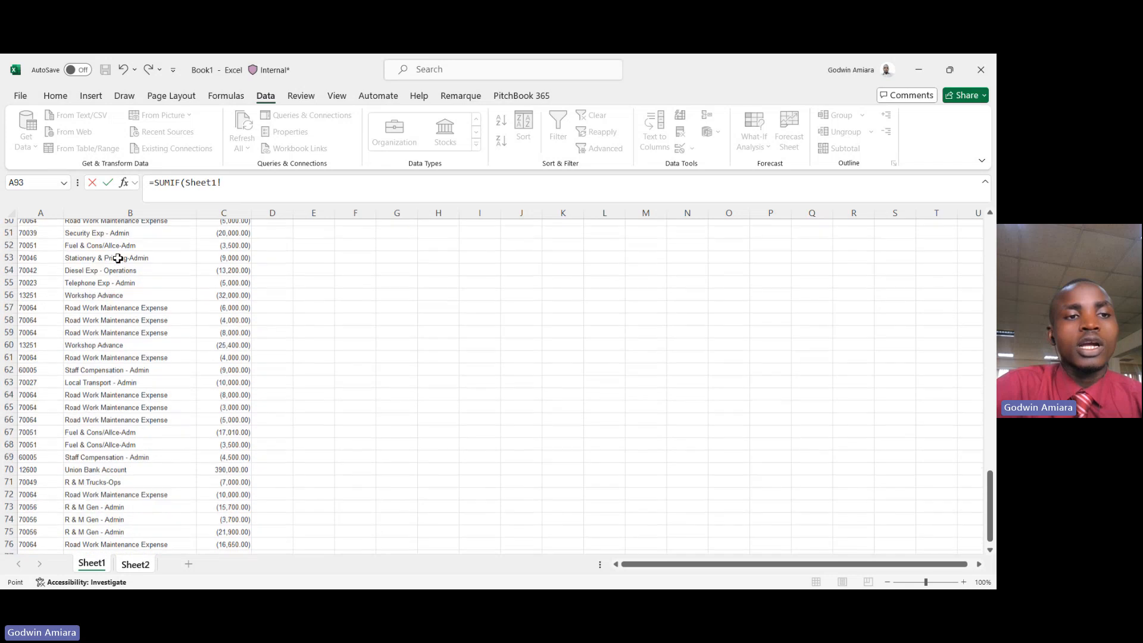
click(117, 213)
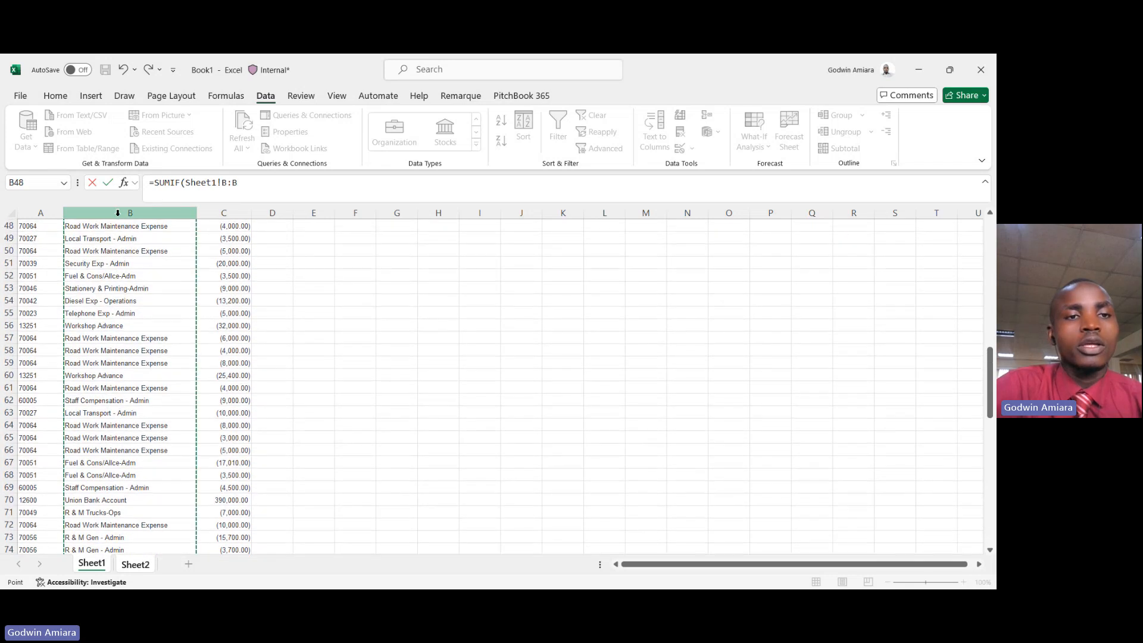
text(,)
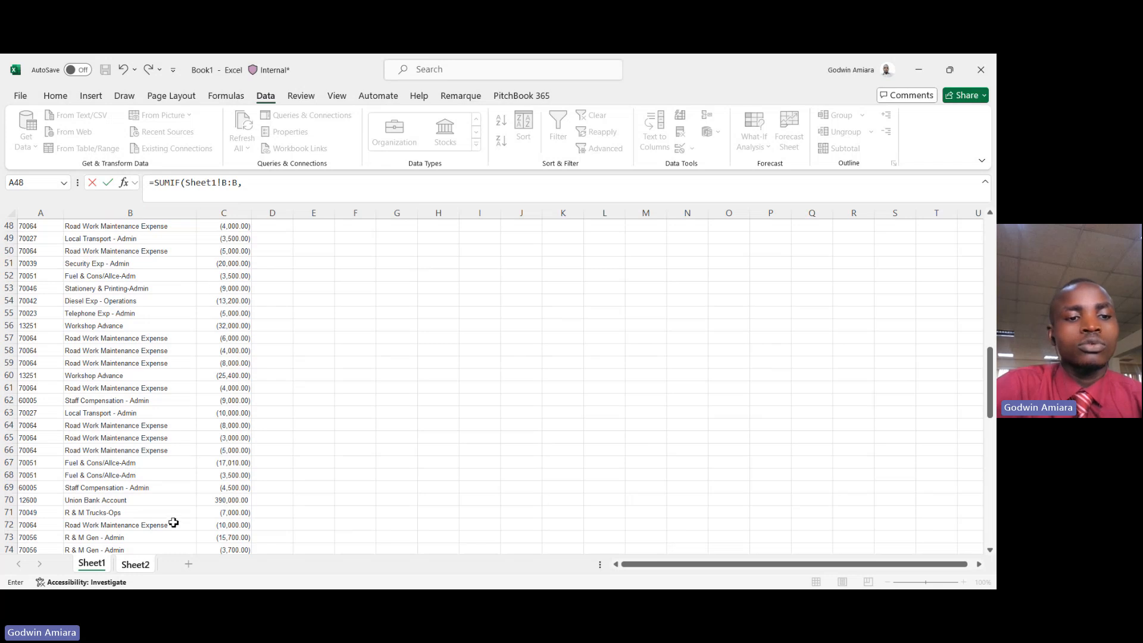
Complete the C4 SUMIF formula with Sheet2!B4 as the criterion and Sheet1 column C as the sum range.
click(142, 567)
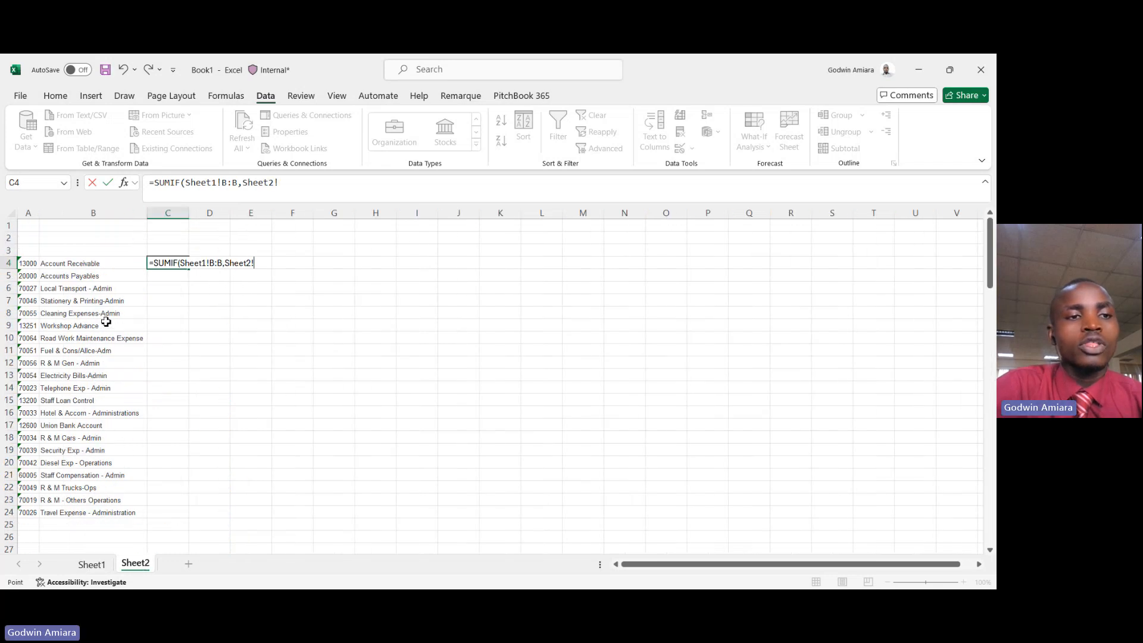
click(75, 264)
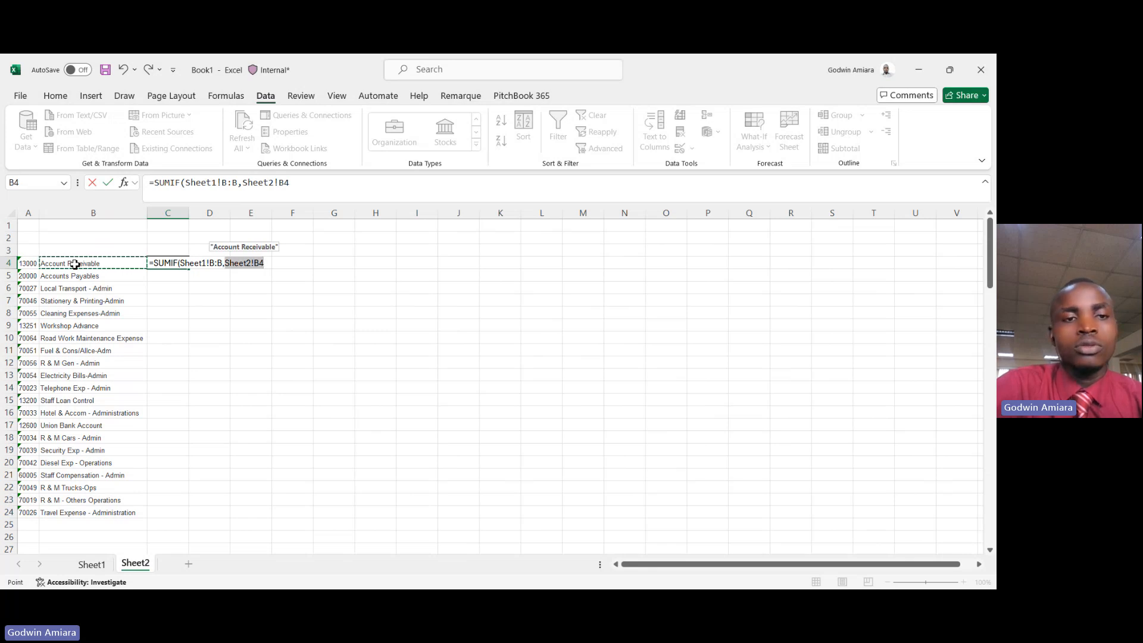
text(,)
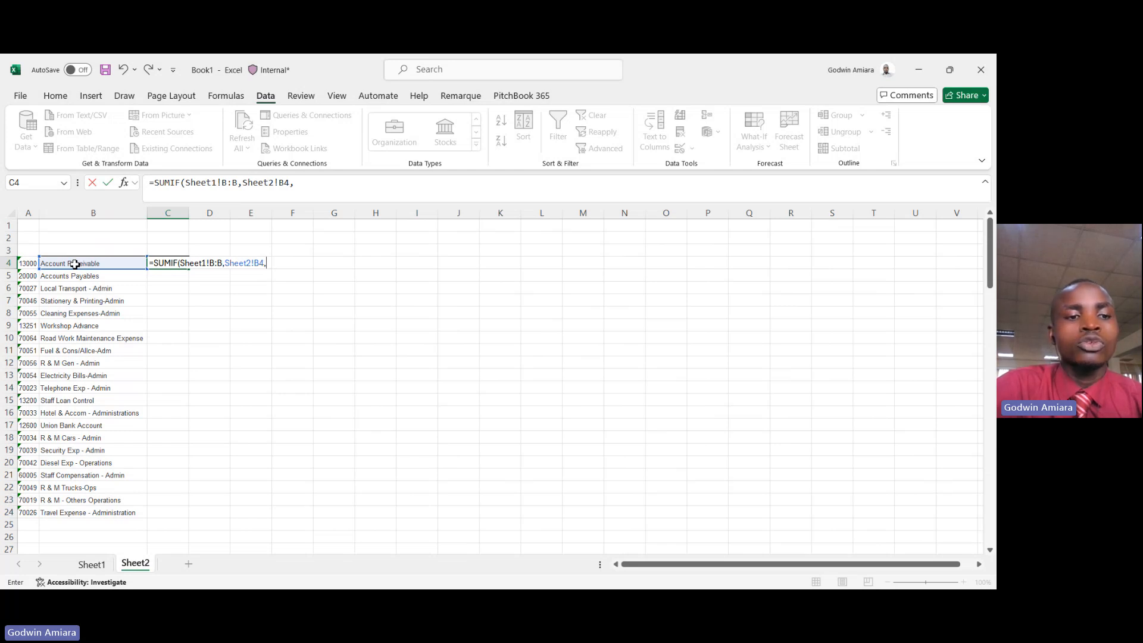
click(94, 566)
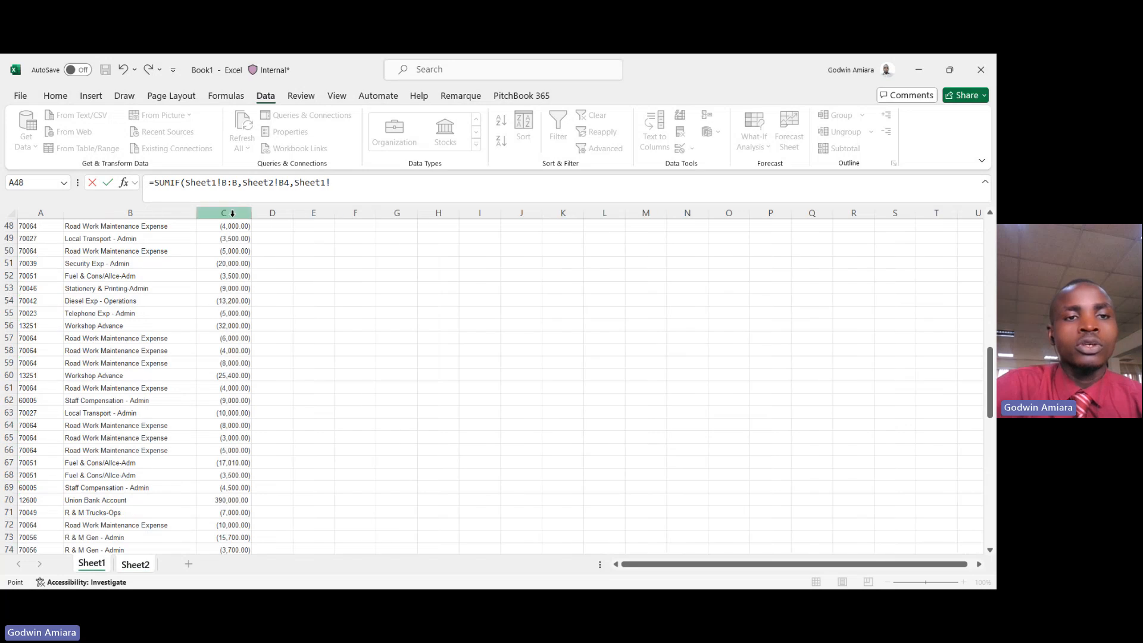
click(232, 214)
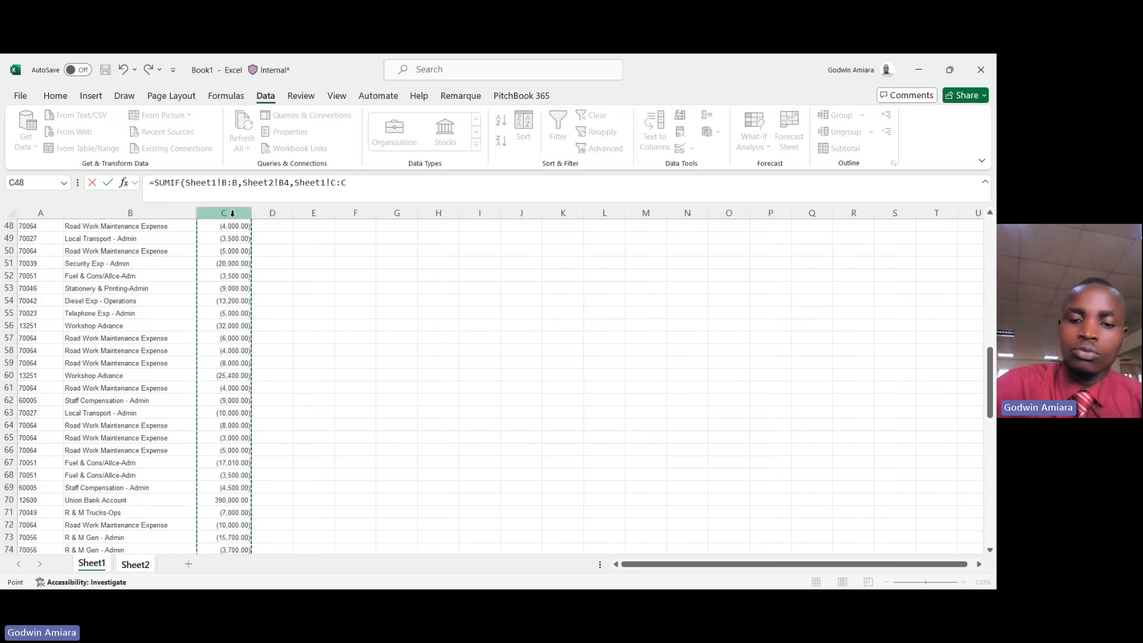
text())
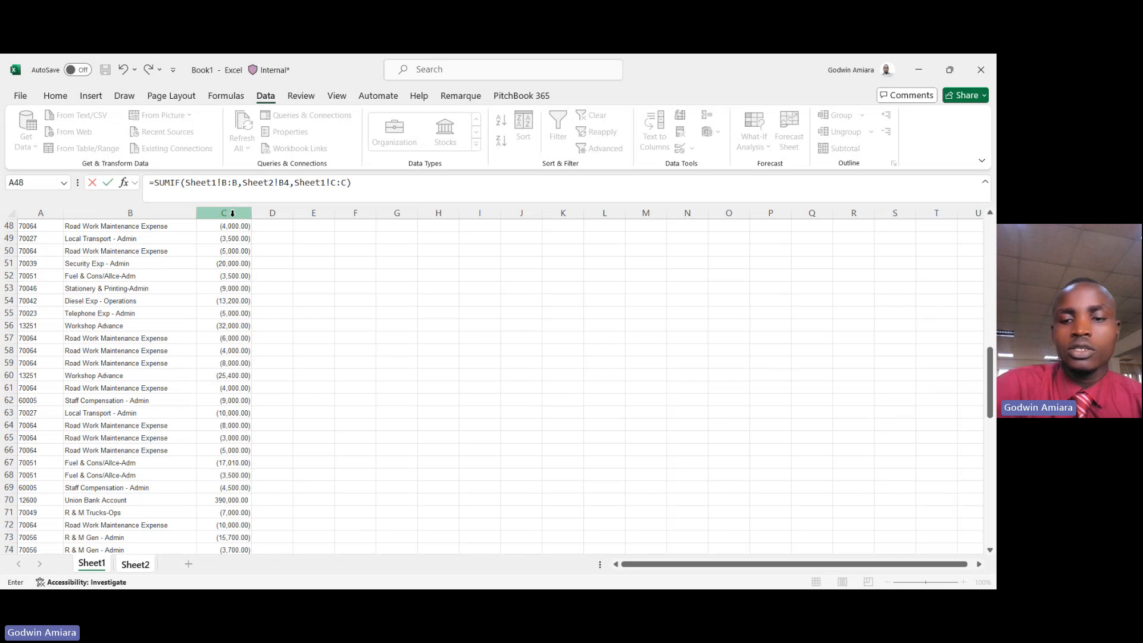
key(Return)
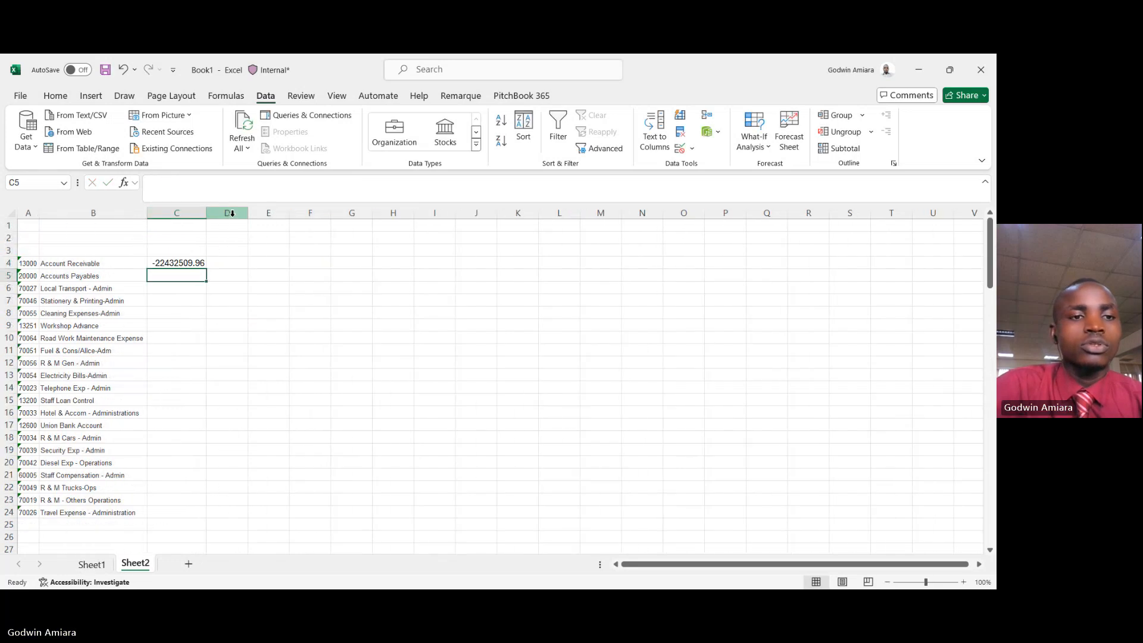
Apply the comma number style to C4 and fill its formula down to C24.
click(190, 265)
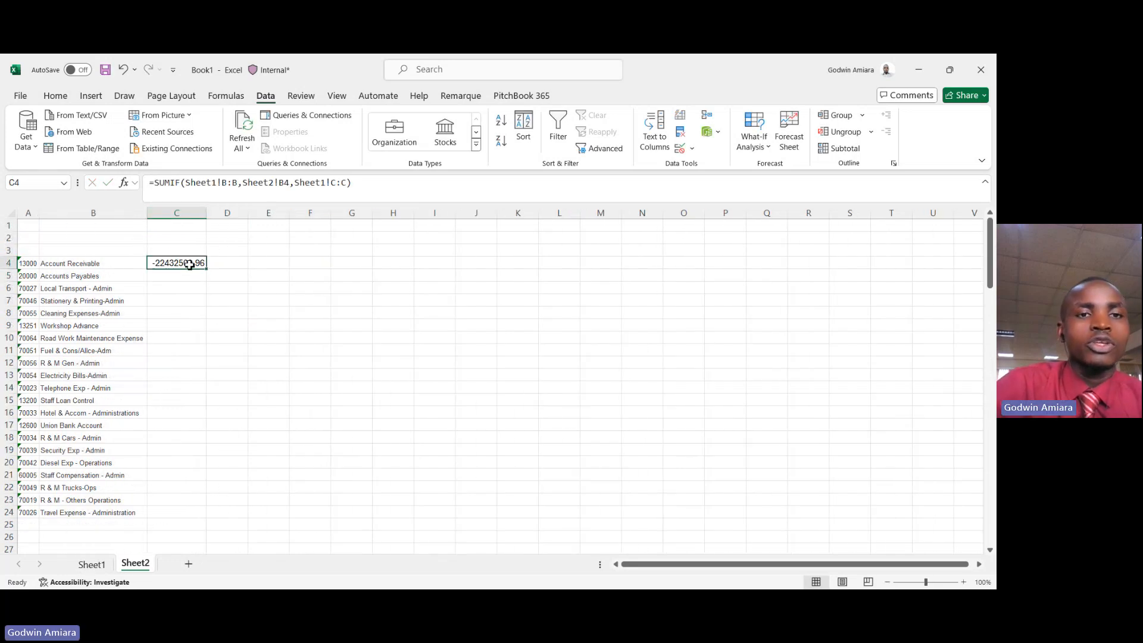
click(56, 96)
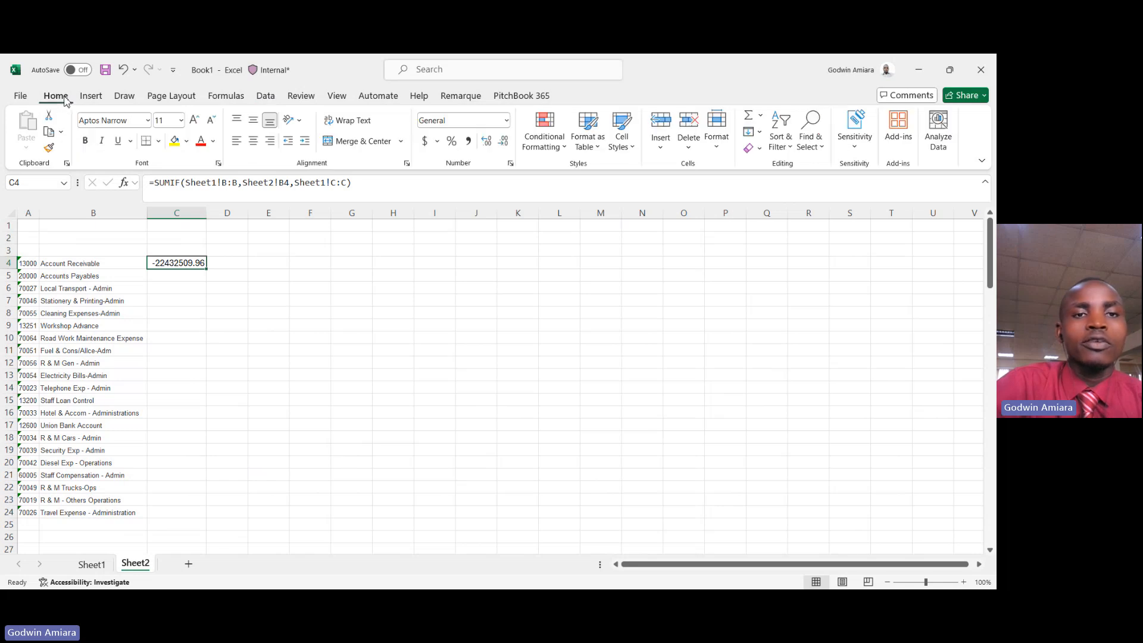
click(470, 141)
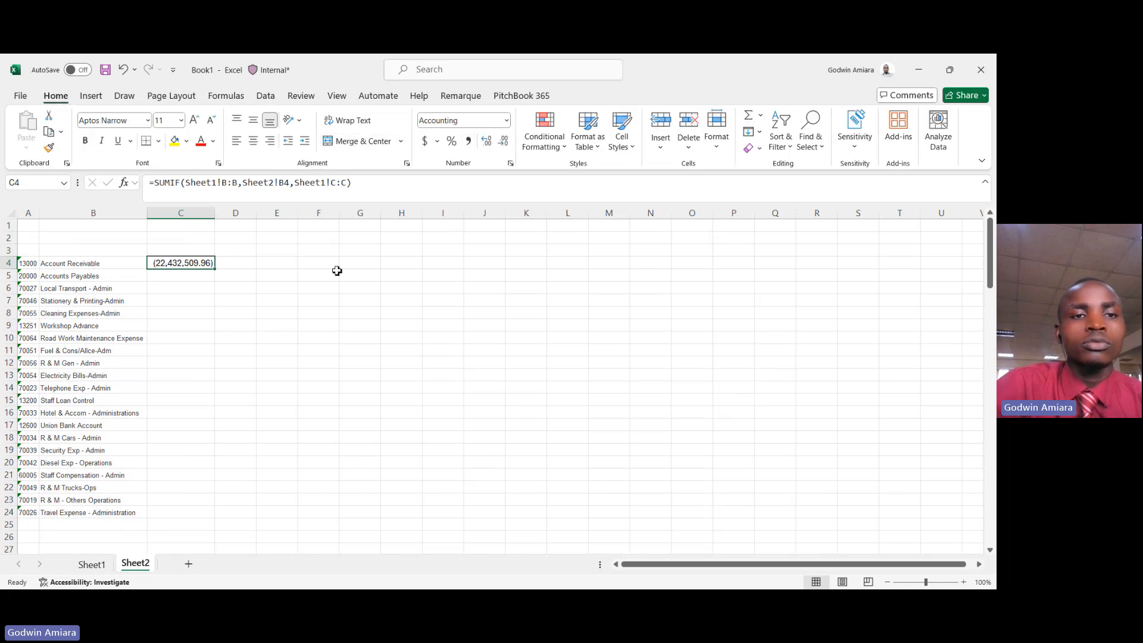
double_click(217, 272)
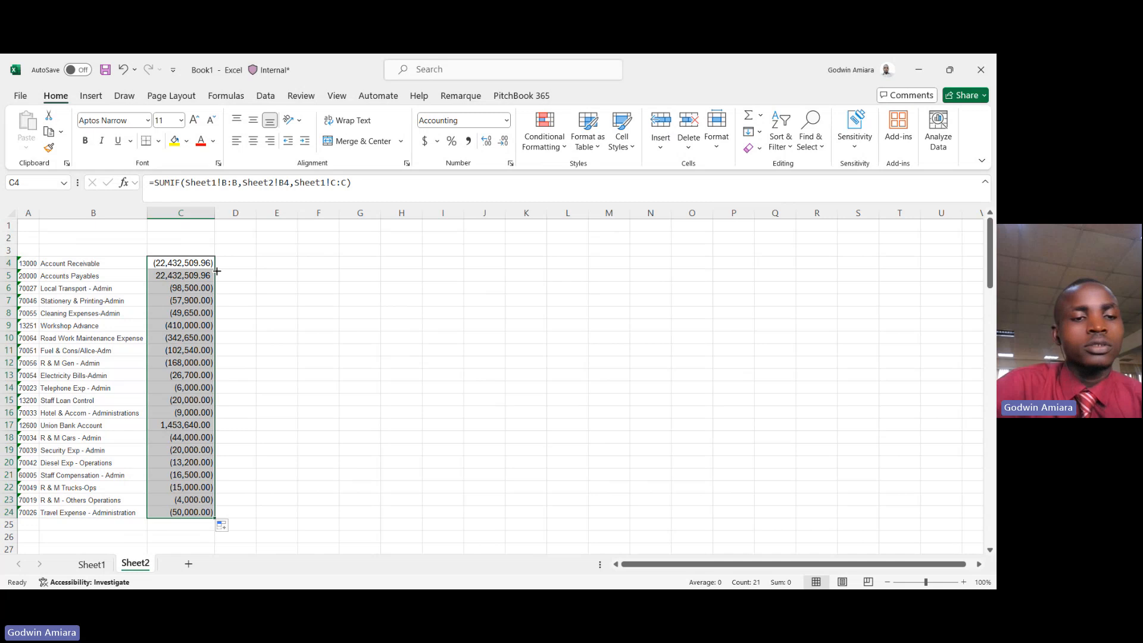
Add a SUM of C4:C24 in C25 below the account amounts.
scroll(158, 437, down, 2)
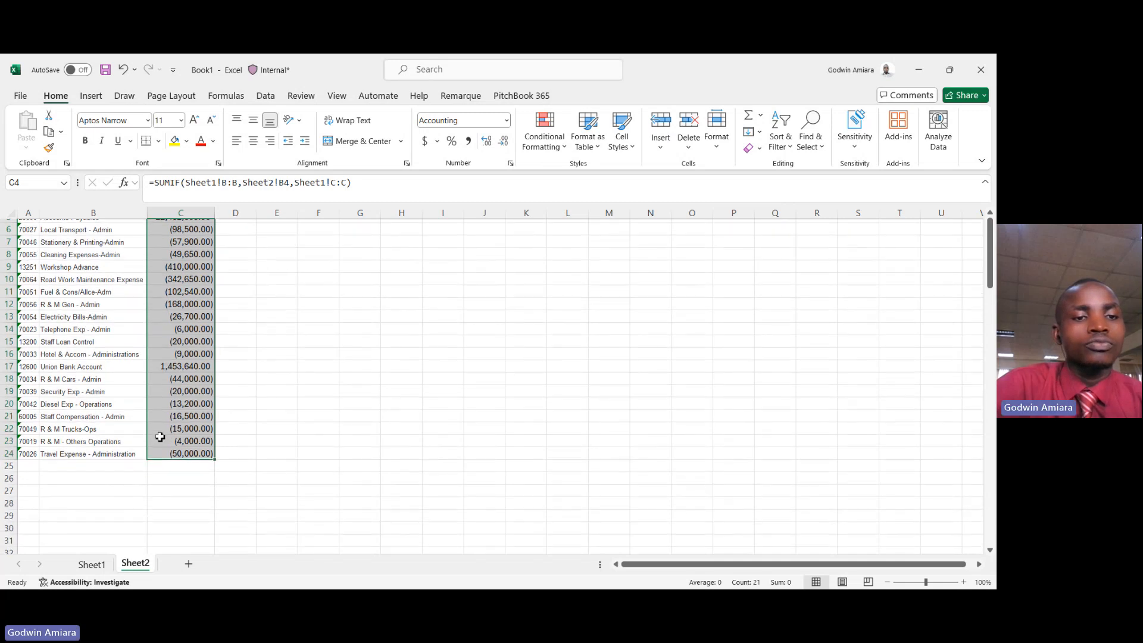
click(179, 466)
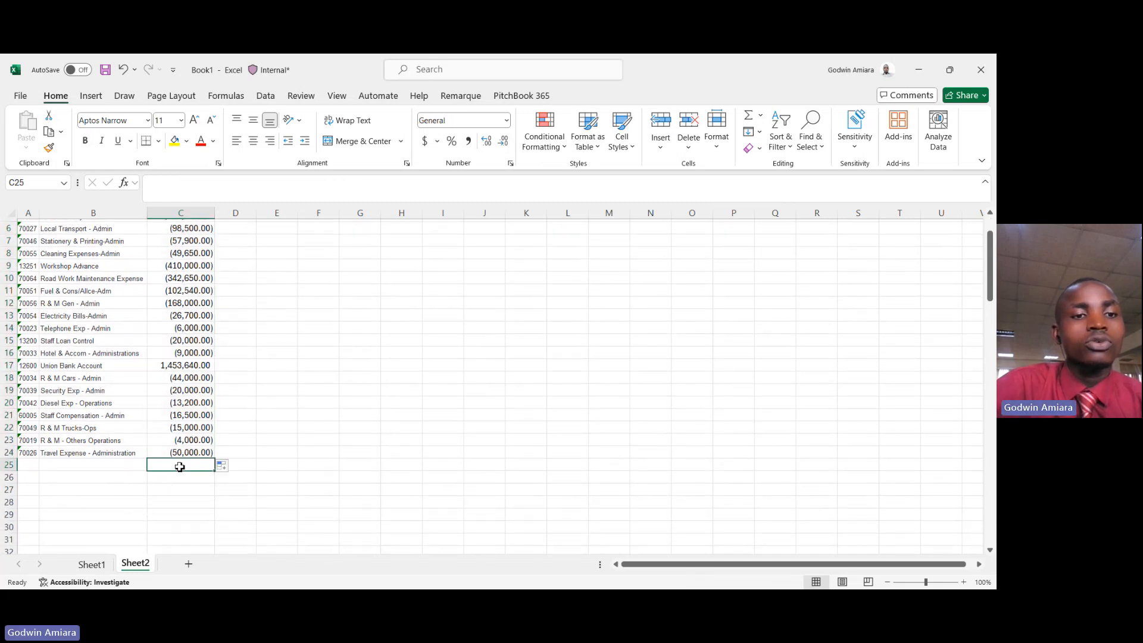
scroll(179, 467, up, 1)
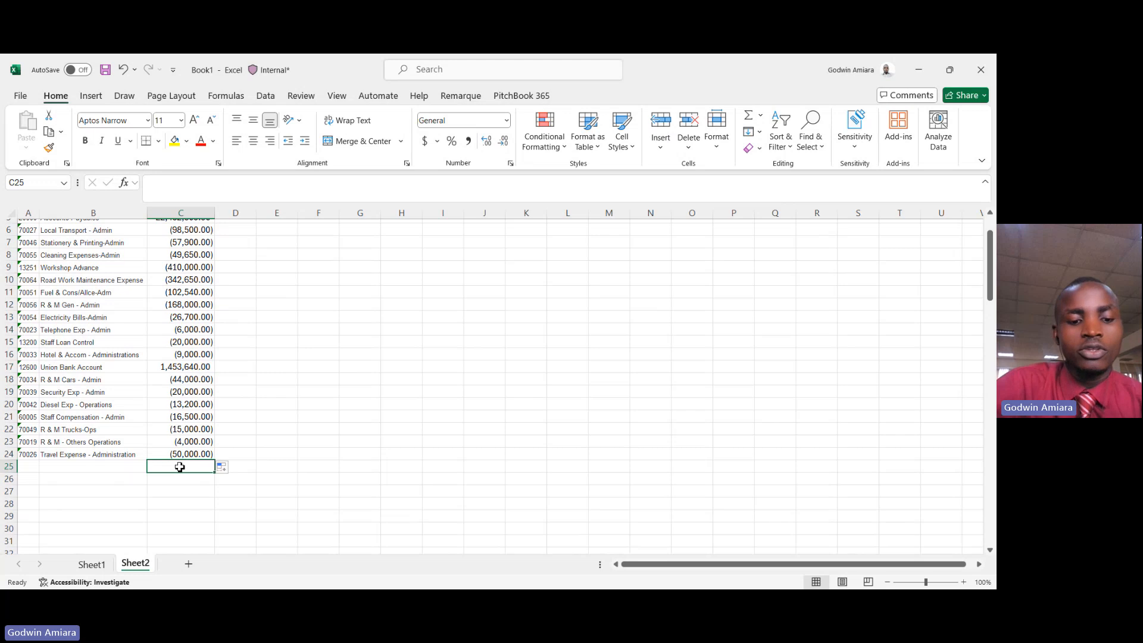
key(alt+equal)
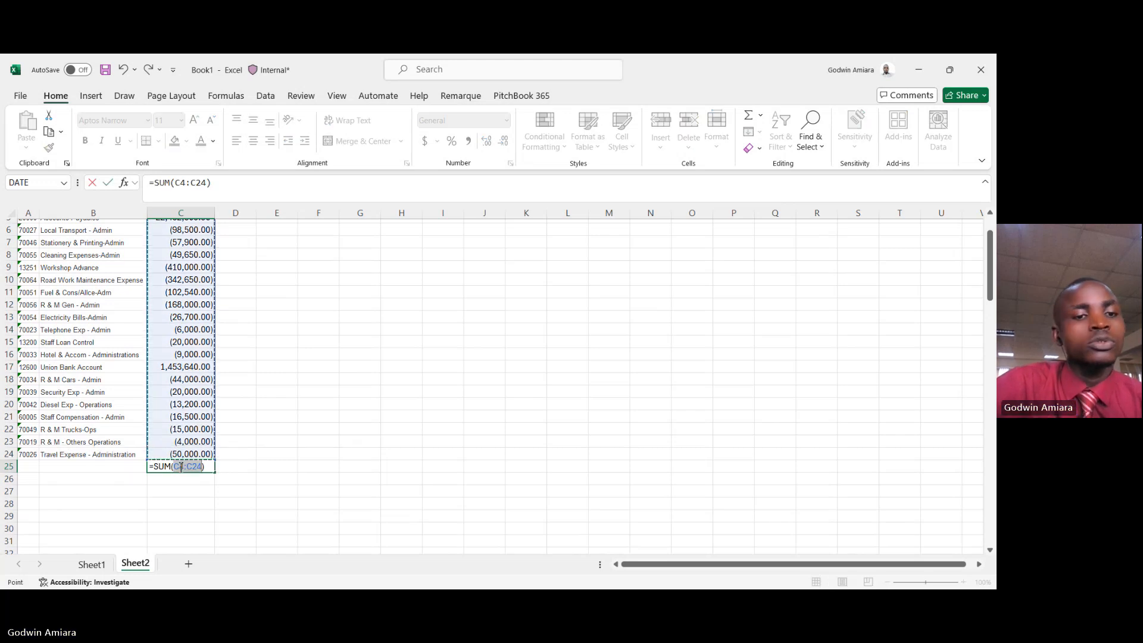
key(Return)
scroll(202, 463, up, 2)
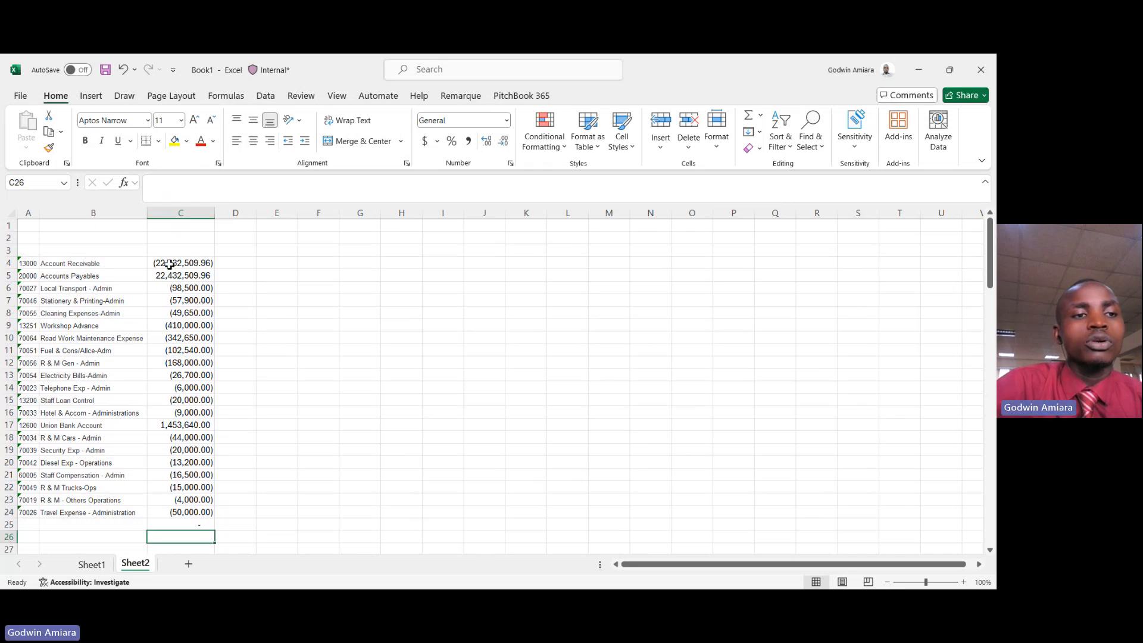
Enter the header "Account Code" in A3 above the codes, correcting its spelling.
click(33, 253)
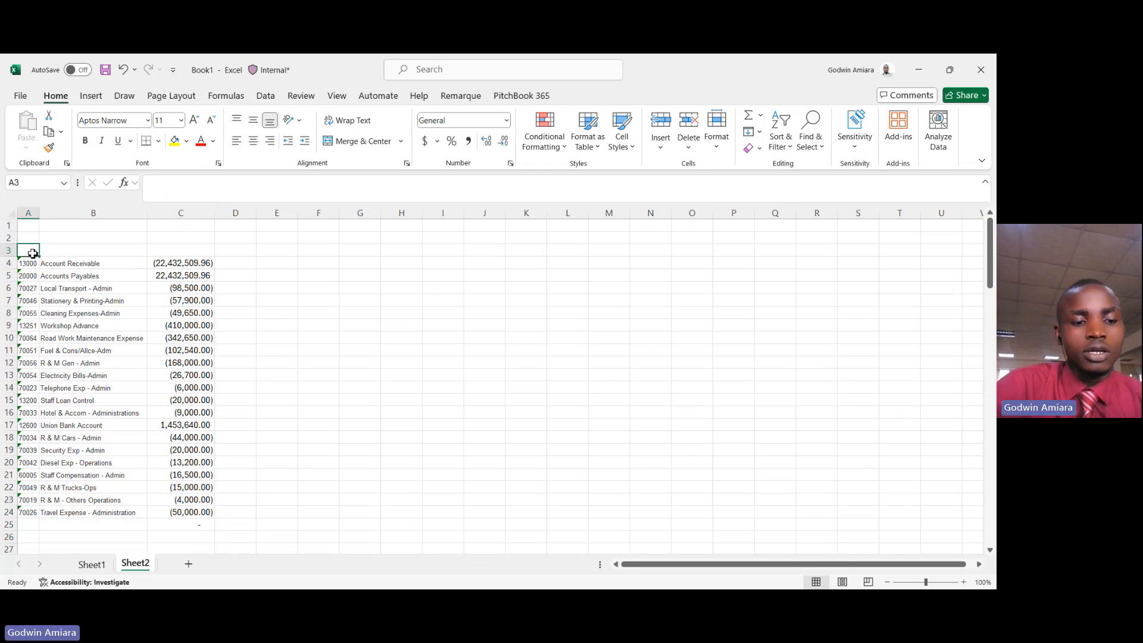
text(Acount)
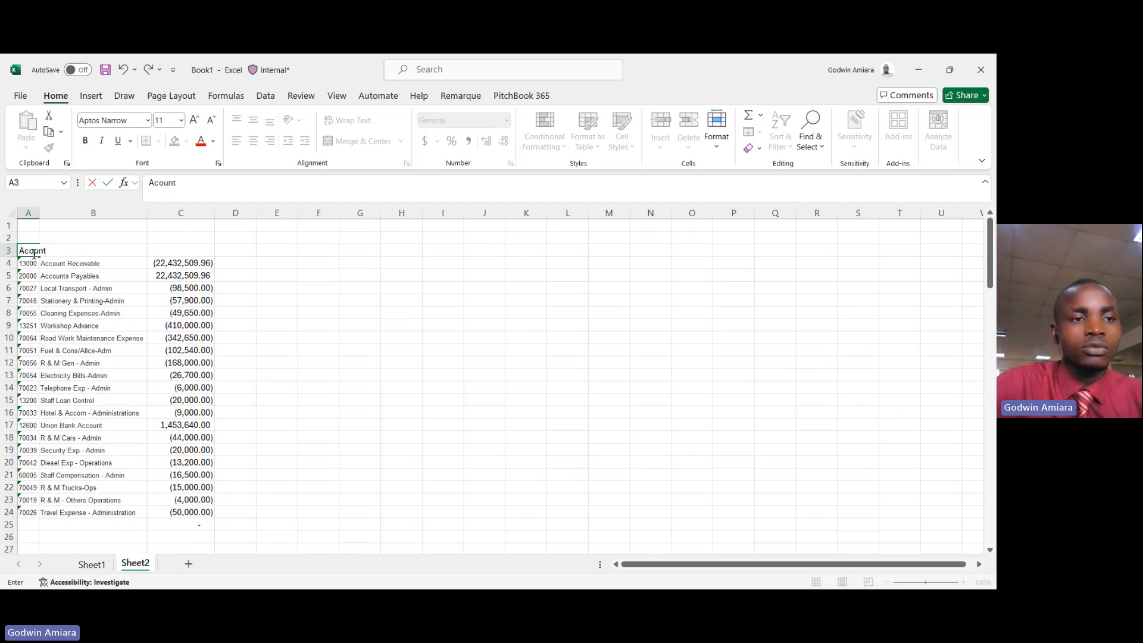
key(BackSpace)
key(BackSpace)
key(BackSpace)
text(oun)
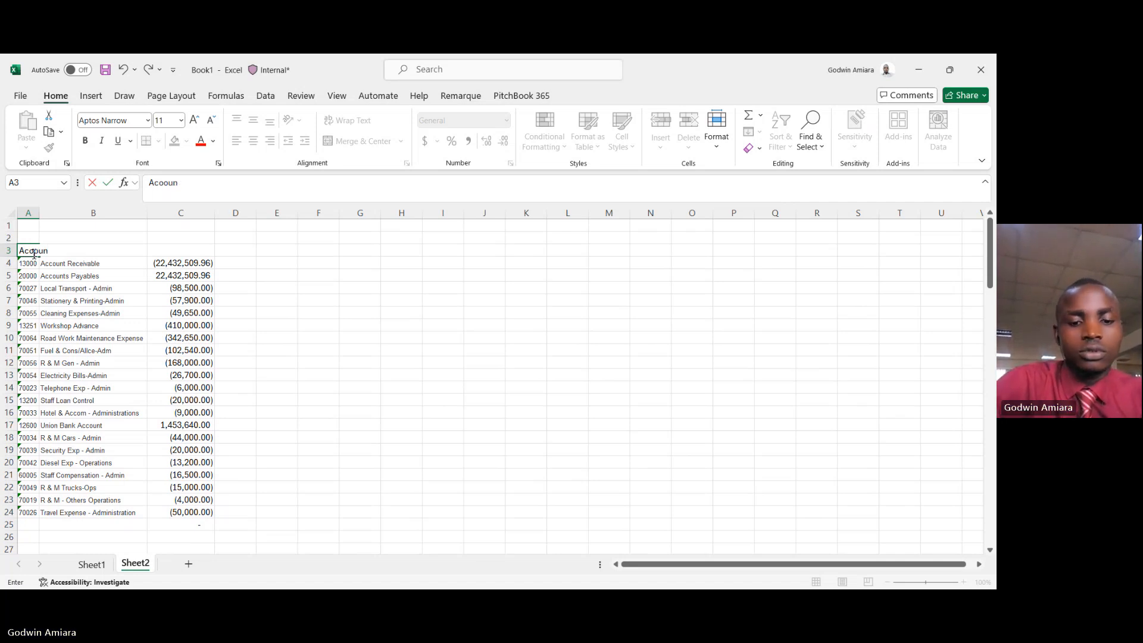
text(t Code)
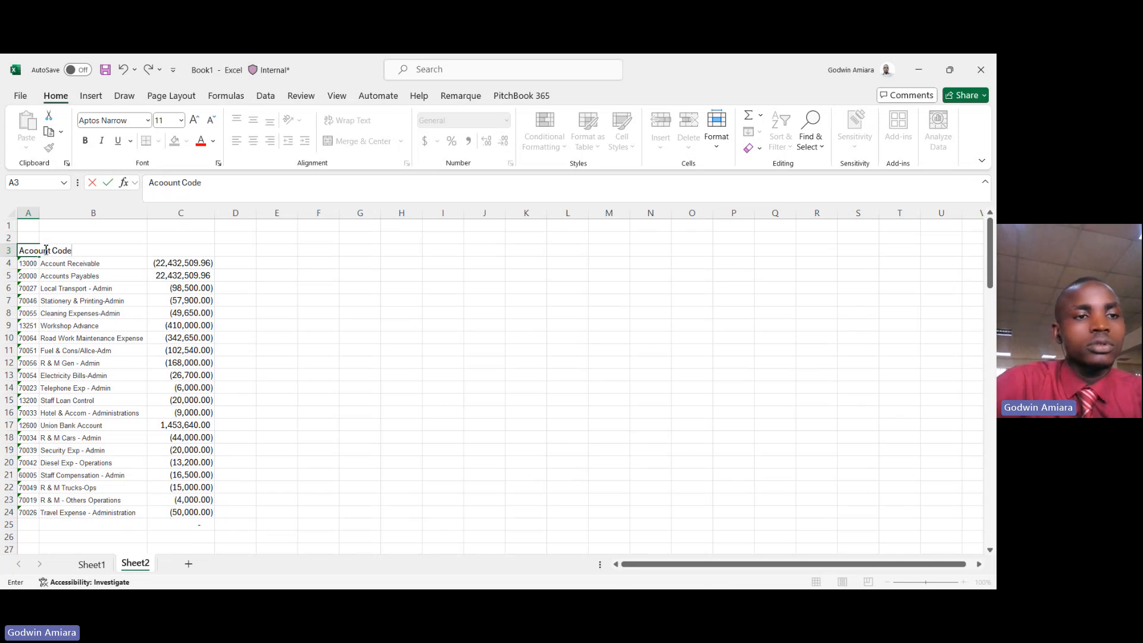
key(ctrl+Return)
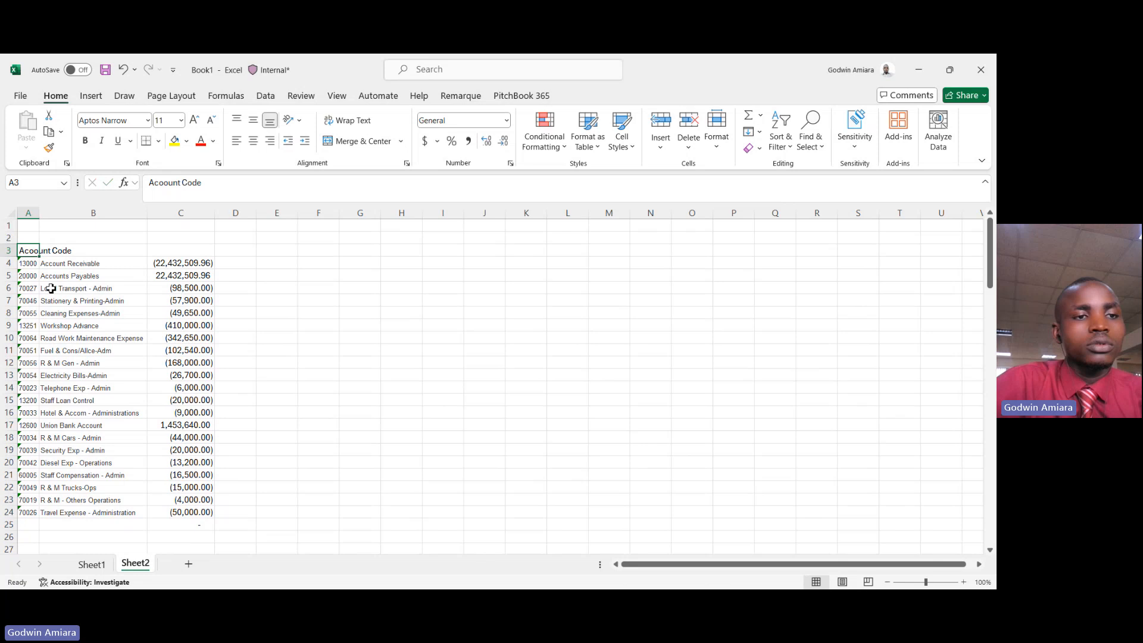
double_click(30, 250)
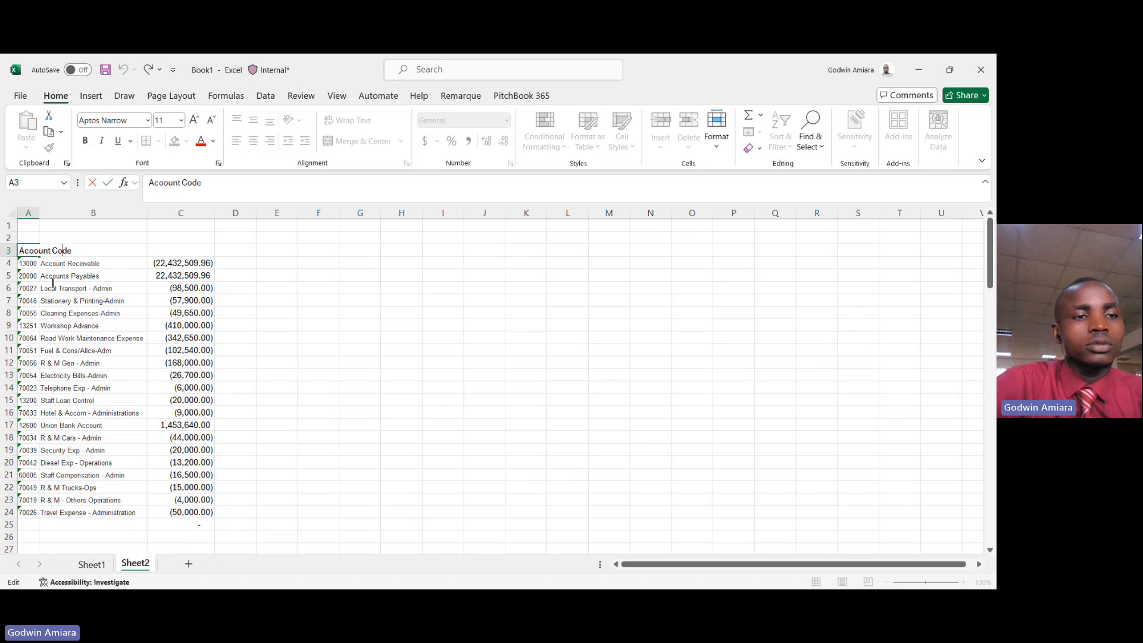
key(BackSpace)
text(c)
click(100, 274)
Enter the header "Account Name" in B3 above the account names.
click(103, 240)
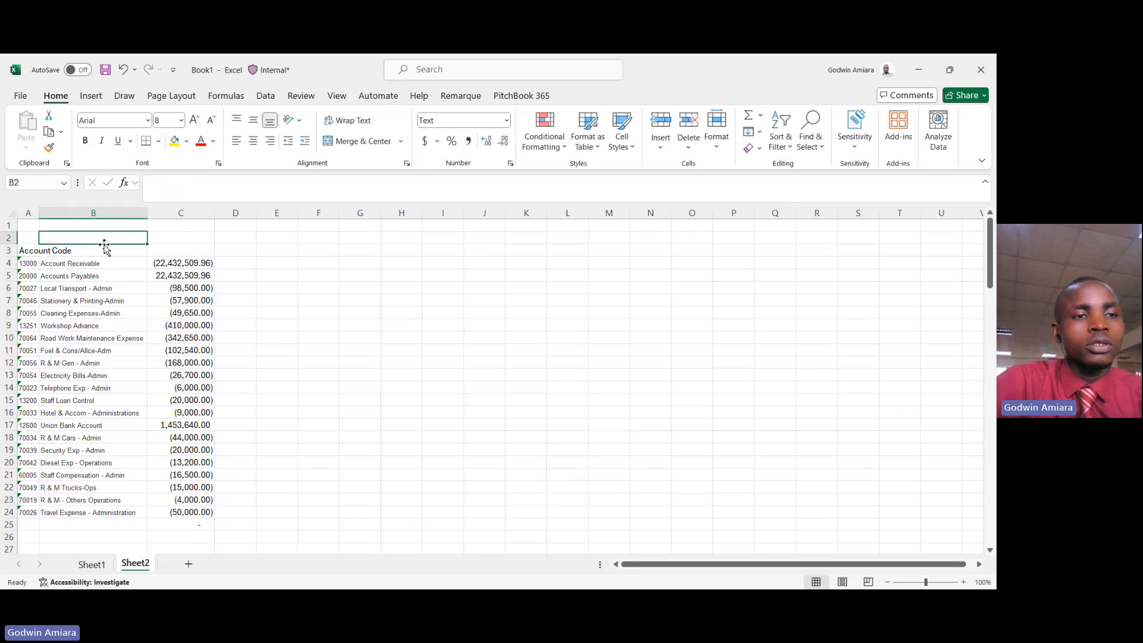
key(Down)
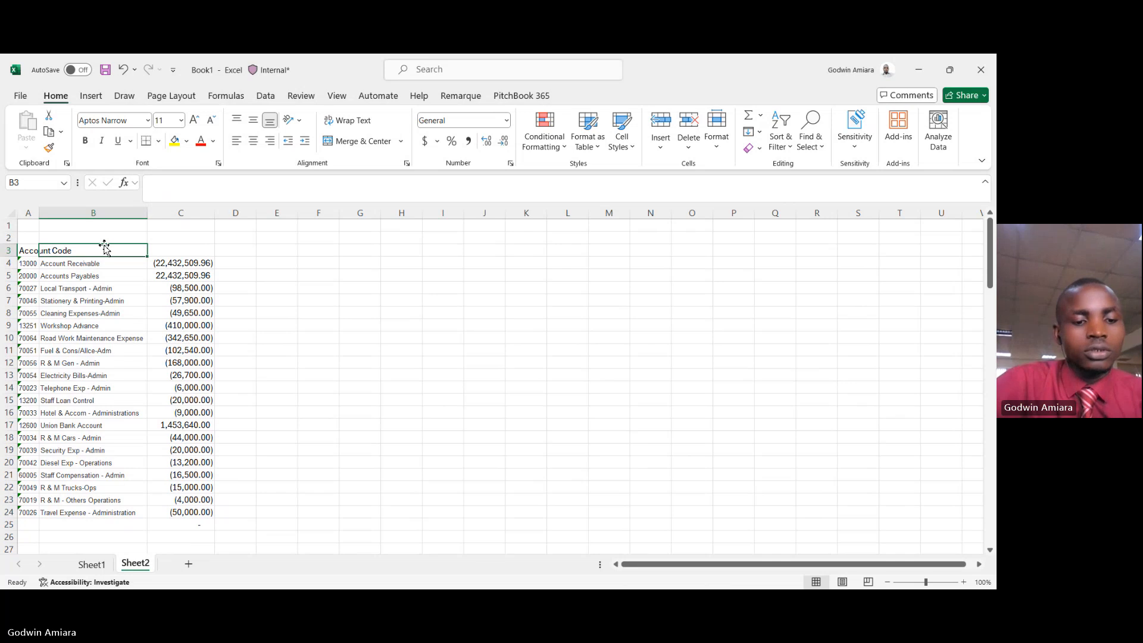
text(Accoun)
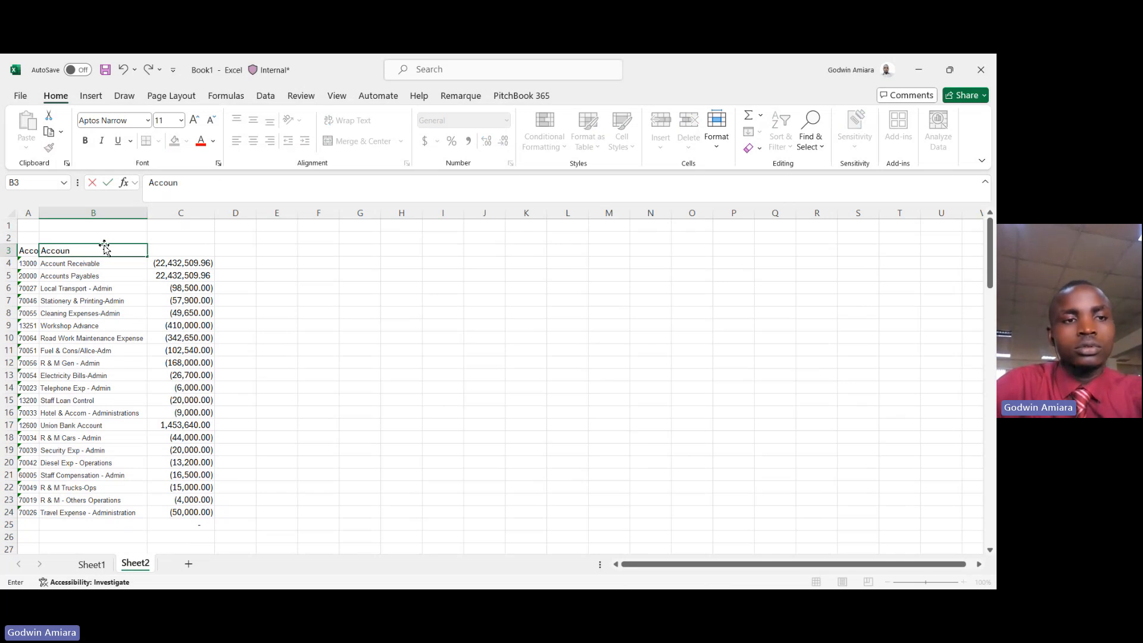
text(t N)
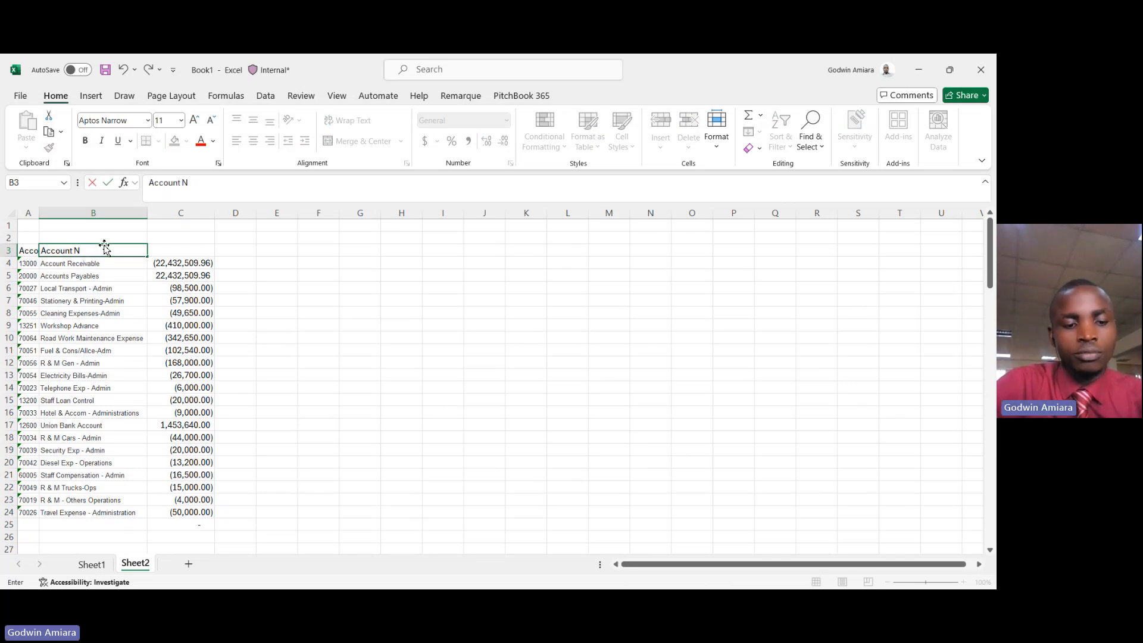
text(ame)
key(Tab)
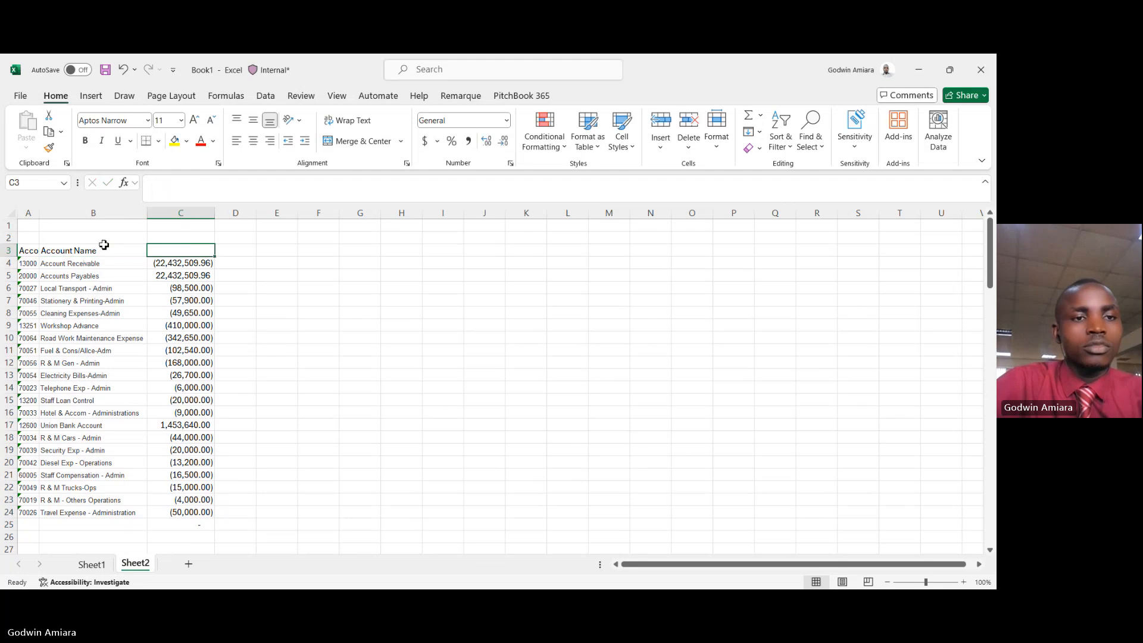
Enter the header "Amount" in C3 above the SUMIF amounts.
text(Amout)
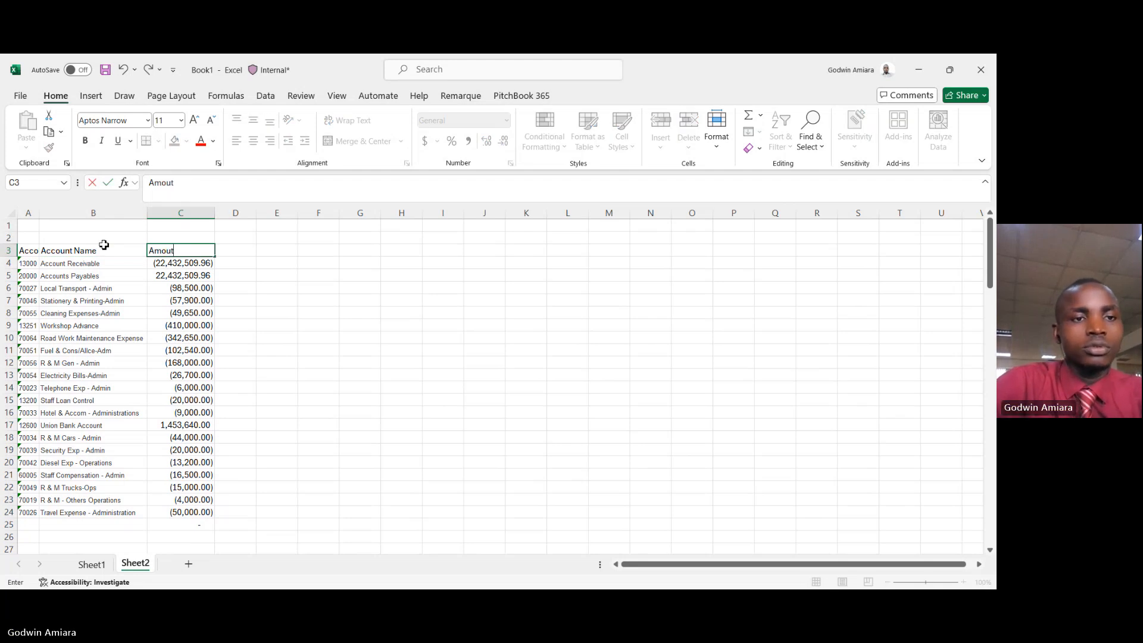
key(BackSpace)
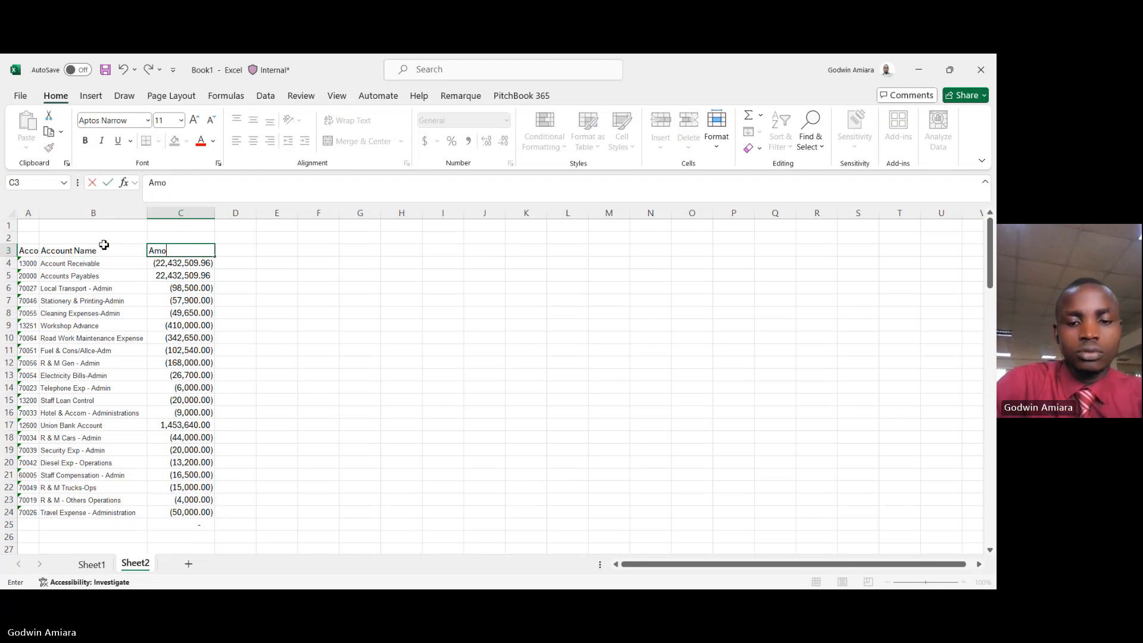
text(unt)
key(Return)
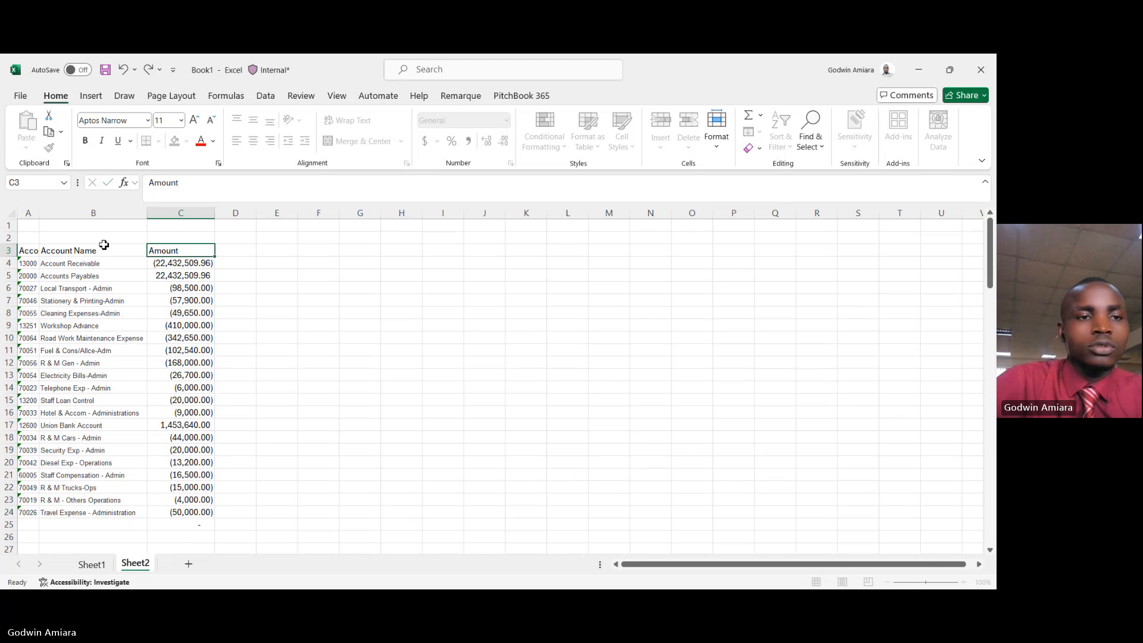
Fit column A's width to its contents and make the headers in A3:C3 bold.
double_click(39, 212)
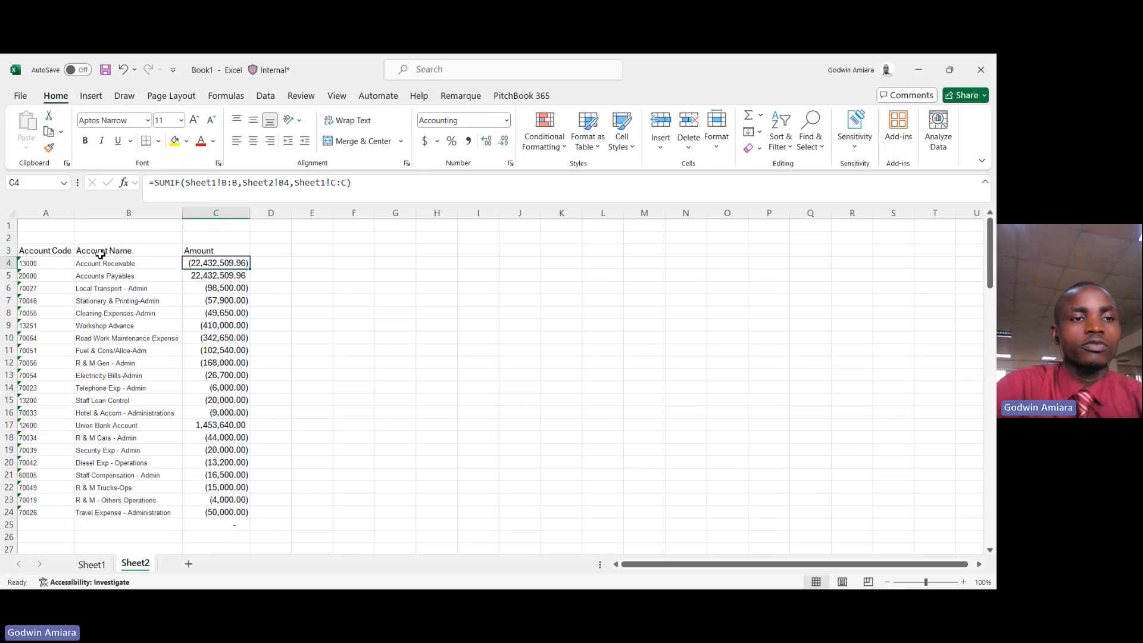
click(54, 249)
key(ctrl+shift+Right)
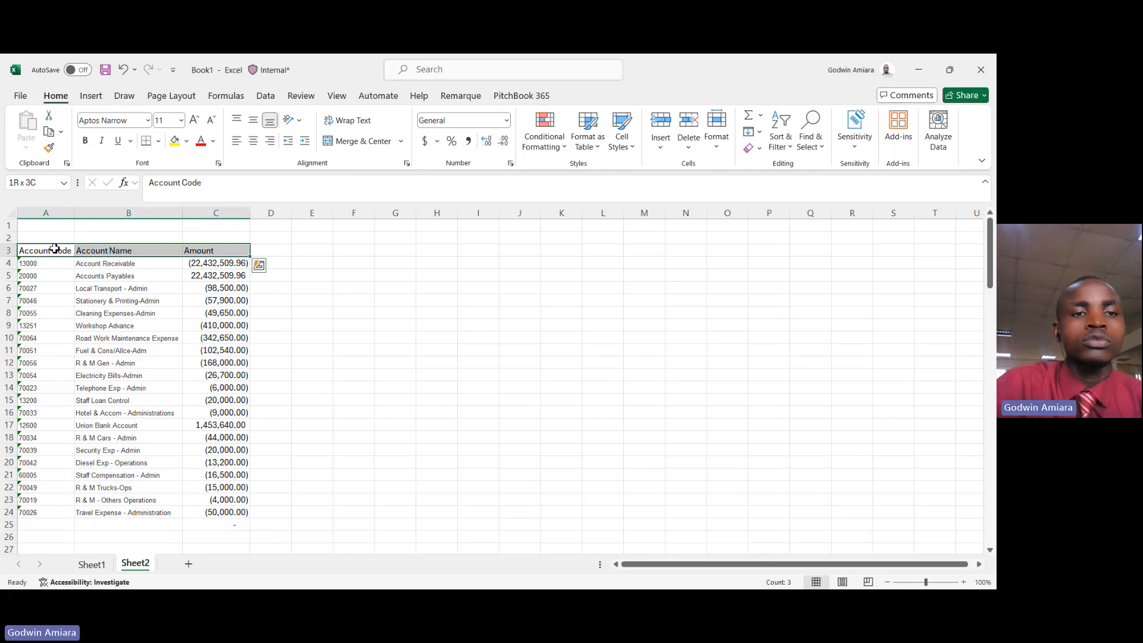
click(85, 143)
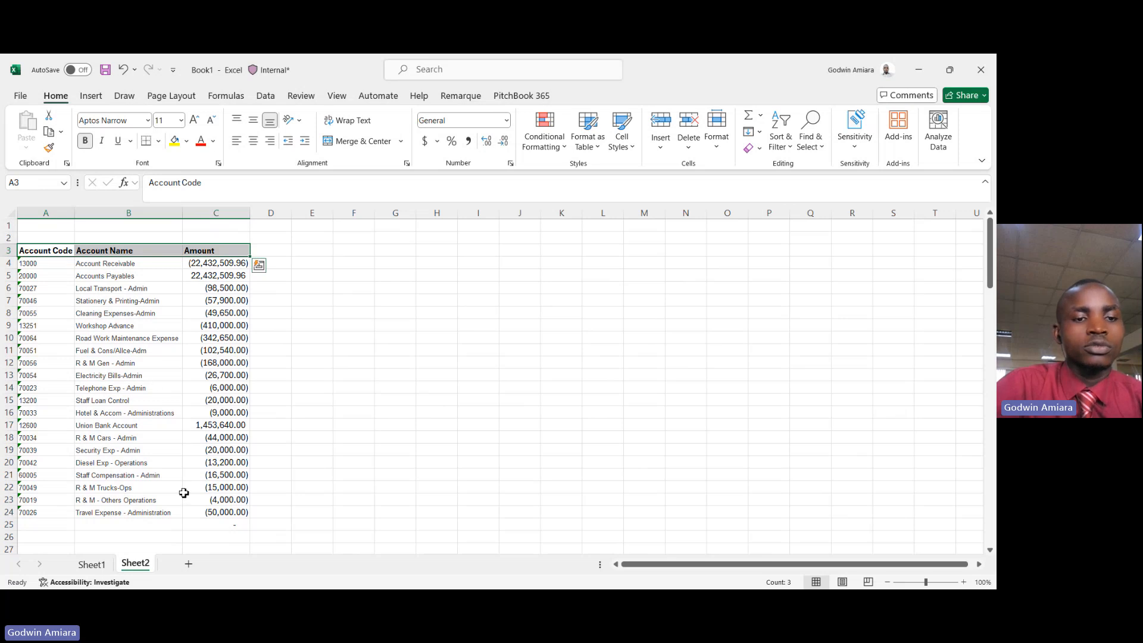
Rename the Sheet2 worksheet as "Sumif".
click(236, 530)
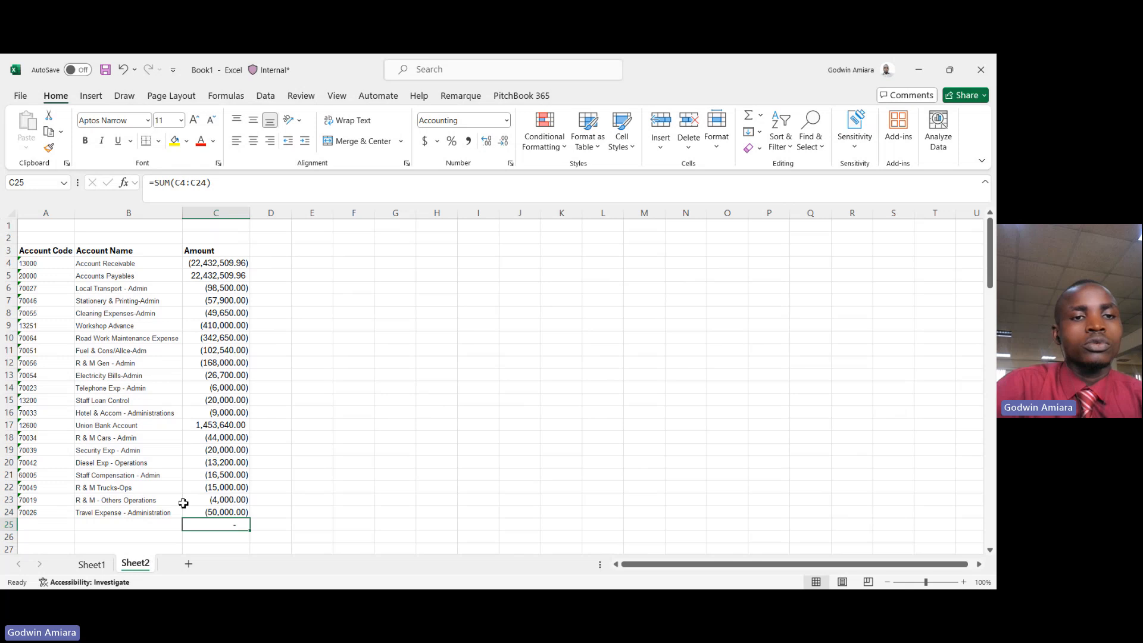
double_click(139, 565)
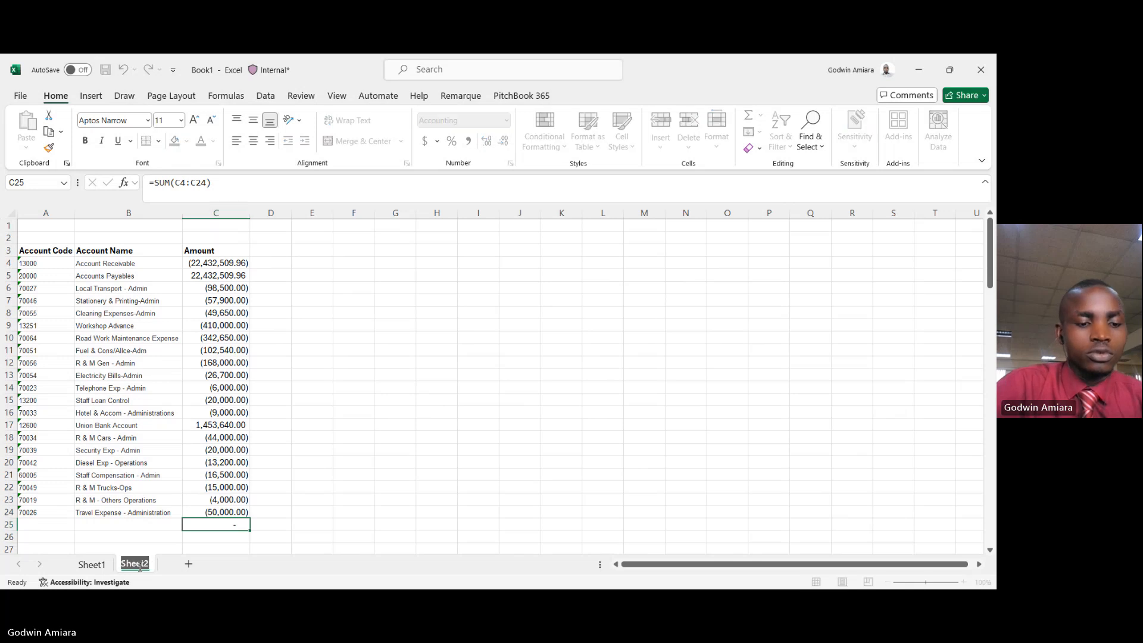
text(Sumif)
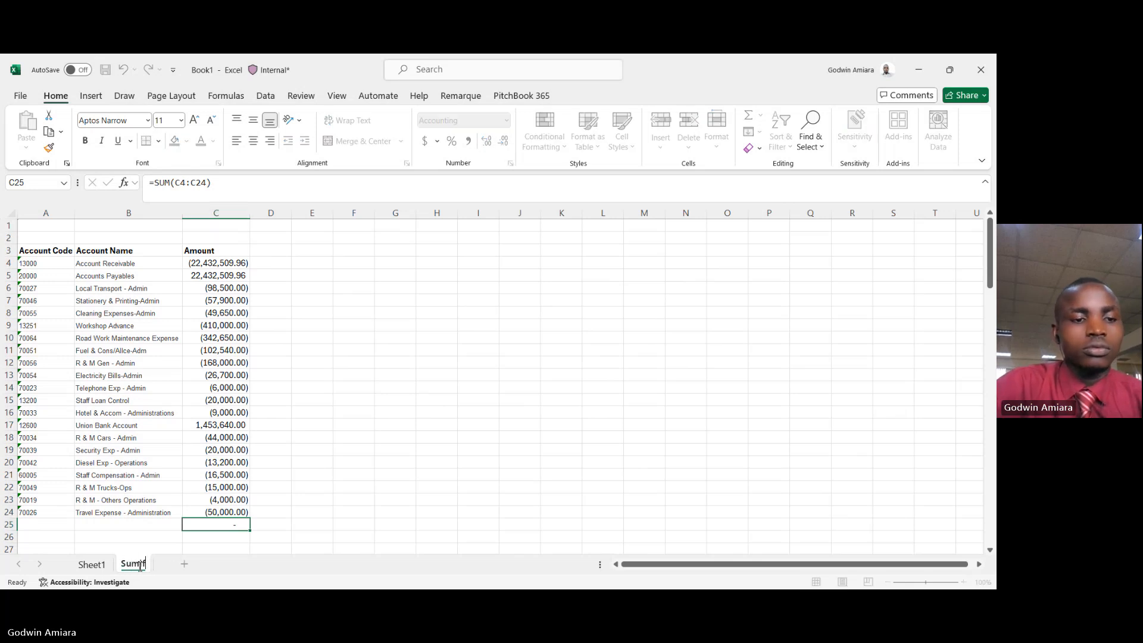
click(91, 565)
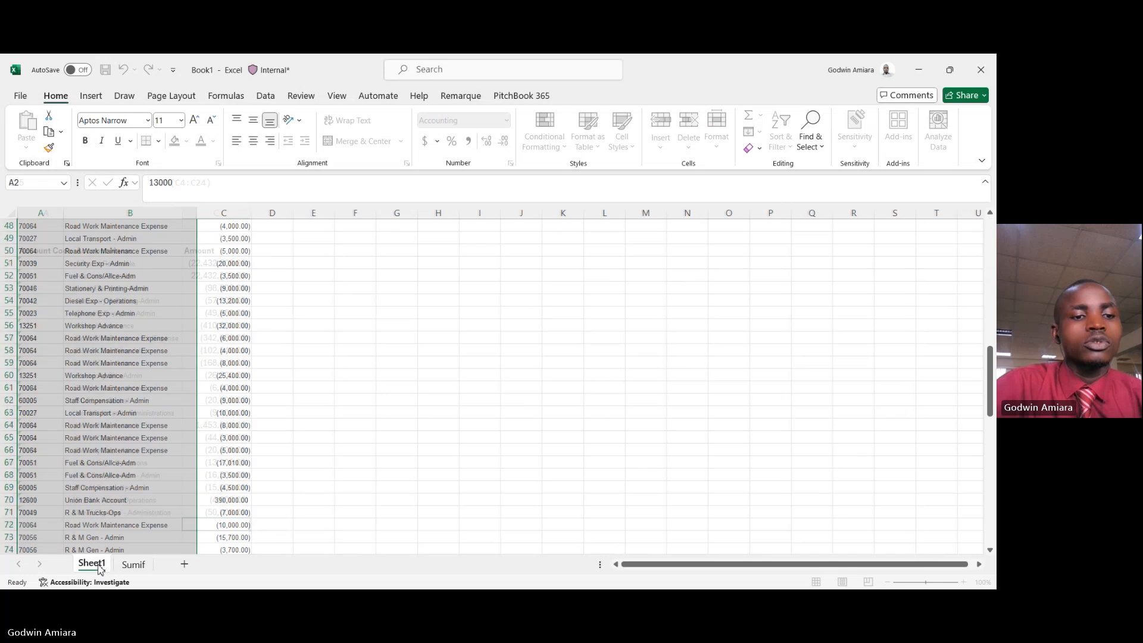
Create a PivotTable on a new worksheet from the full Sheet1 data range A1:C118.
click(133, 440)
scroll(134, 447, up, 16)
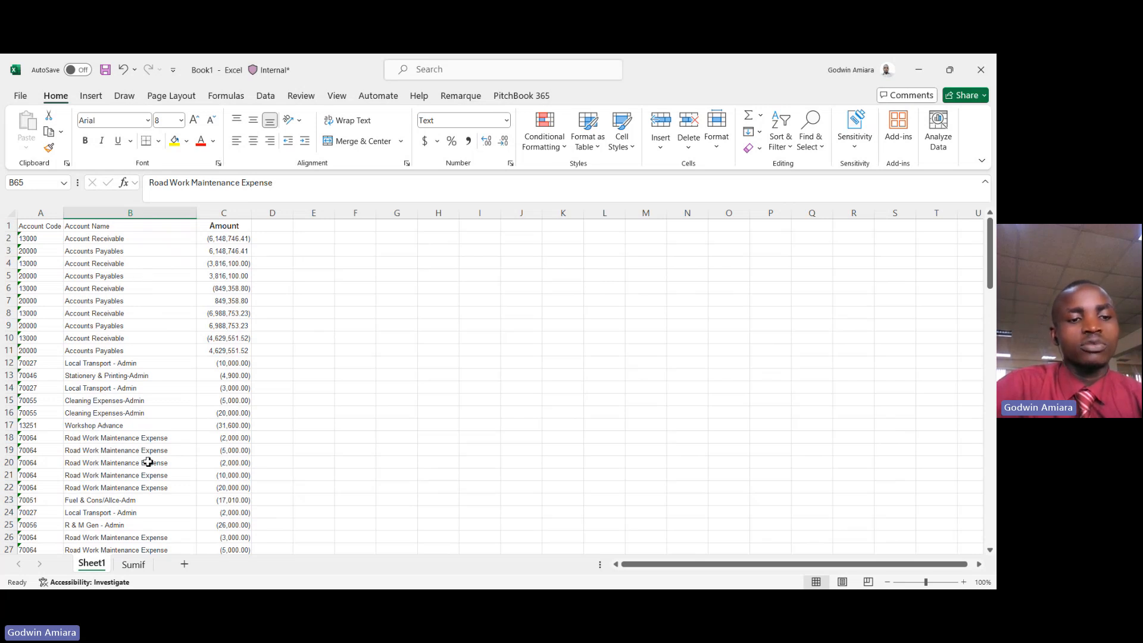
click(37, 227)
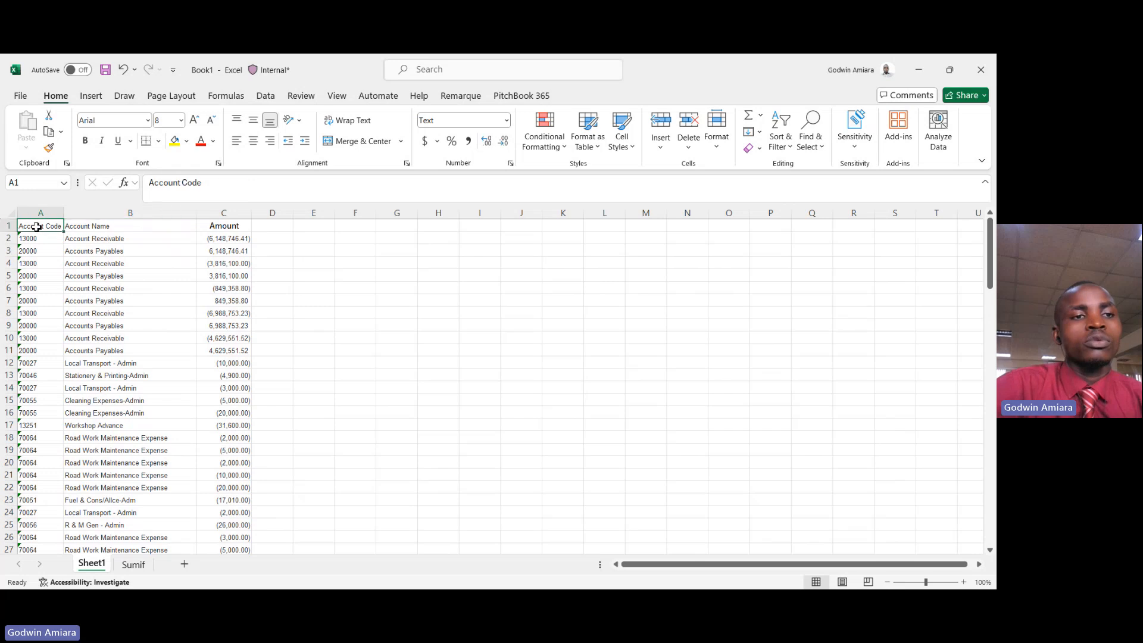
key(ctrl+shift+Right)
key(ctrl+shift+Down)
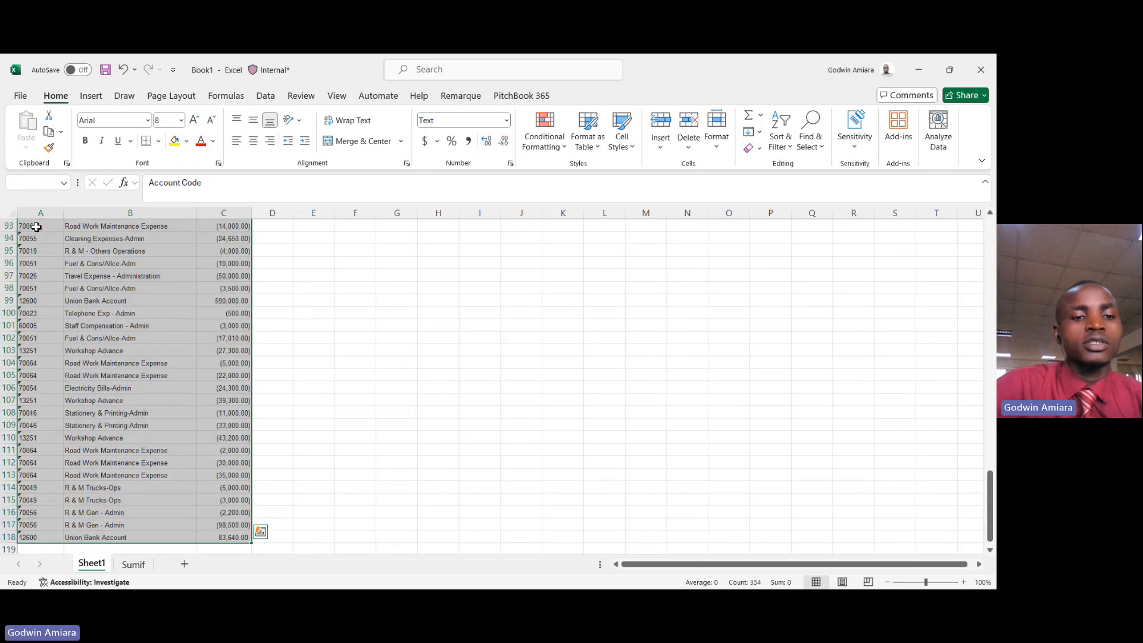
click(96, 97)
click(37, 123)
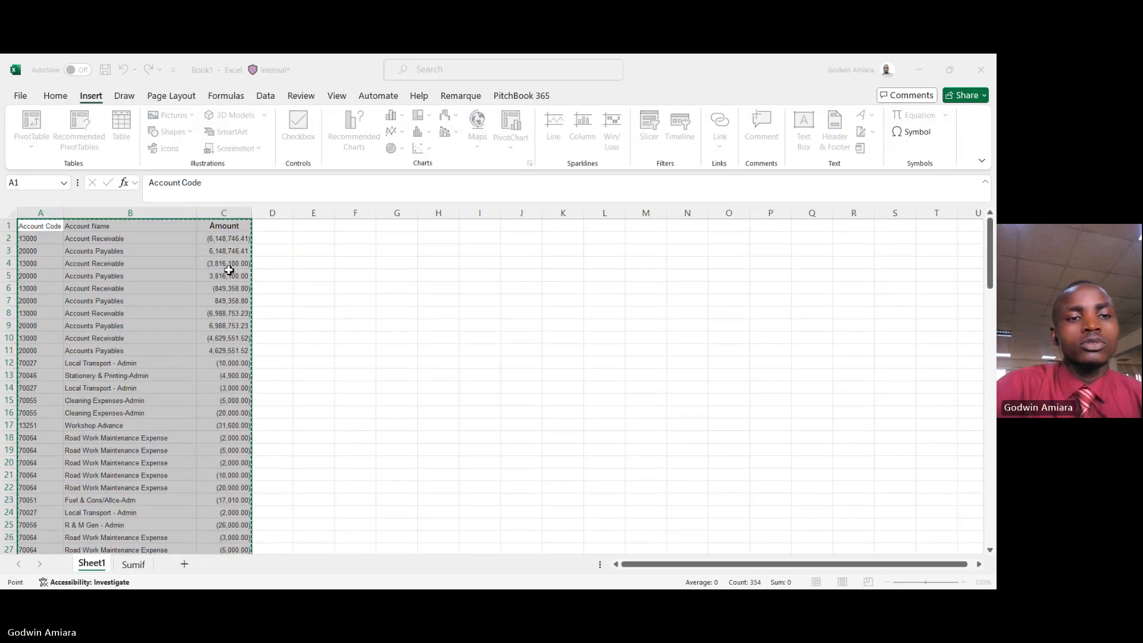
click(277, 449)
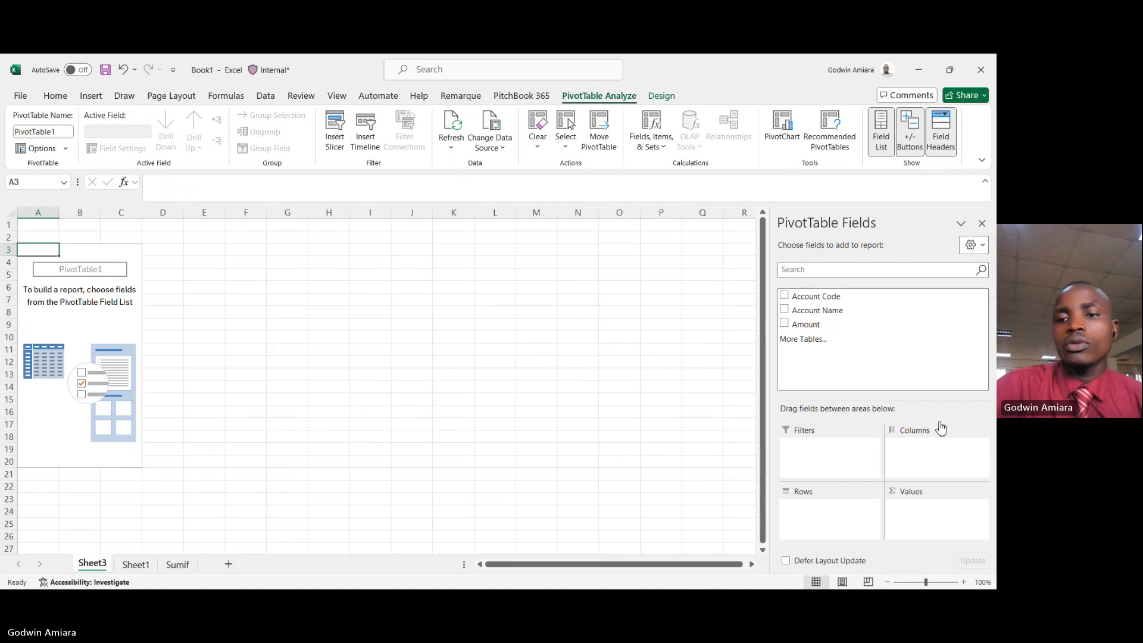
Add Account Code and Account Name to the PivotTable's rows and Amount to its values as a sum.
key(alt+Tab)
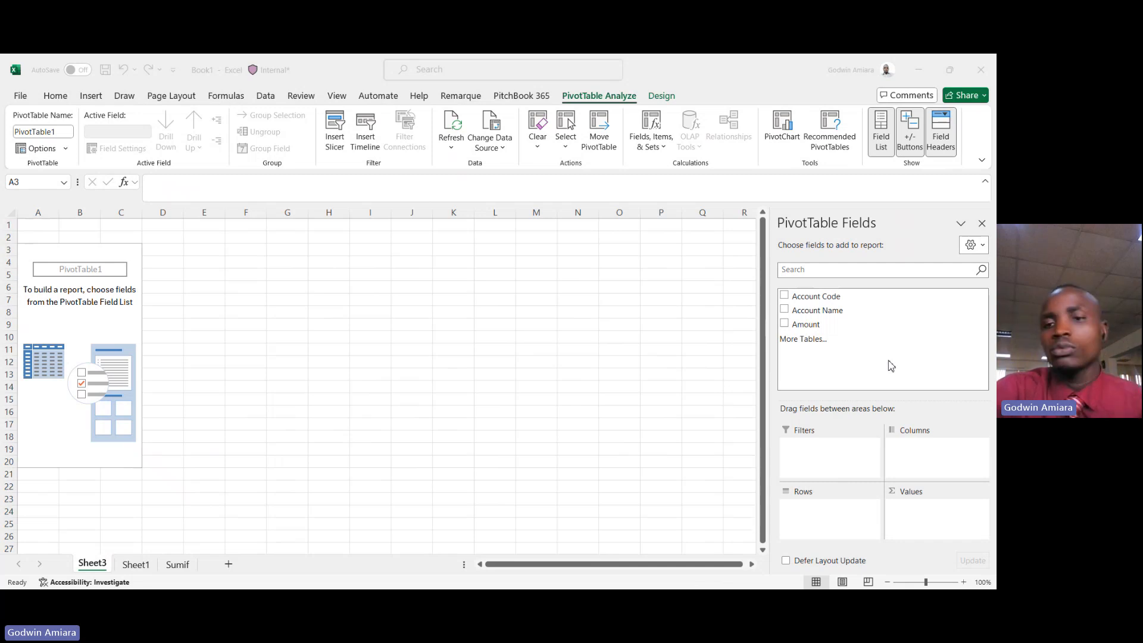
click(821, 300)
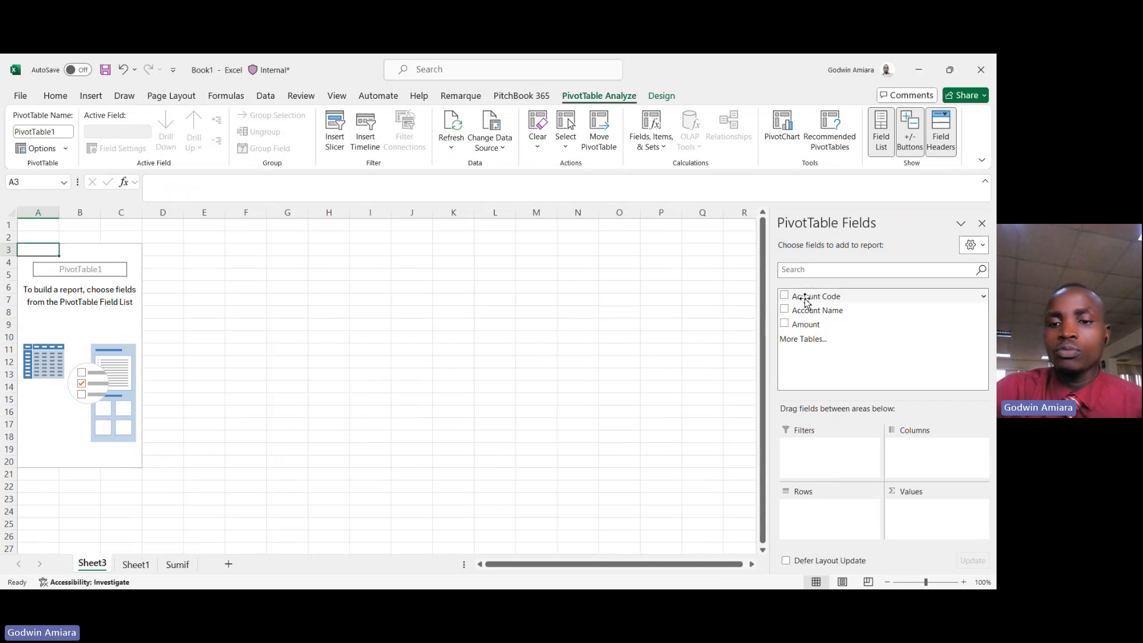
drag(803, 301, 803, 516)
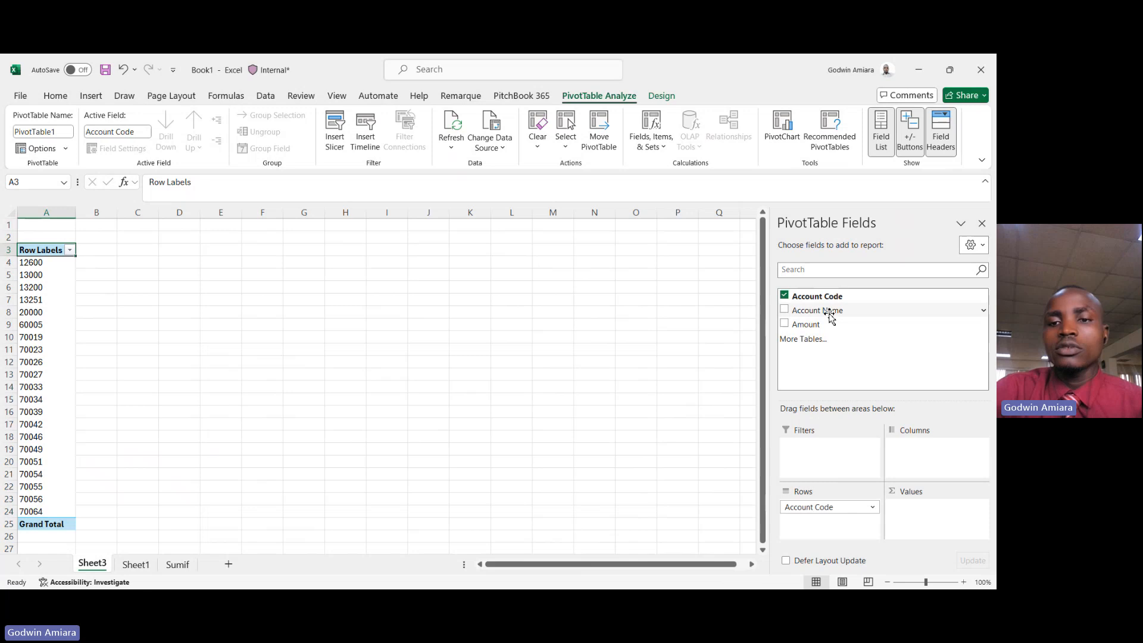
drag(828, 310, 821, 528)
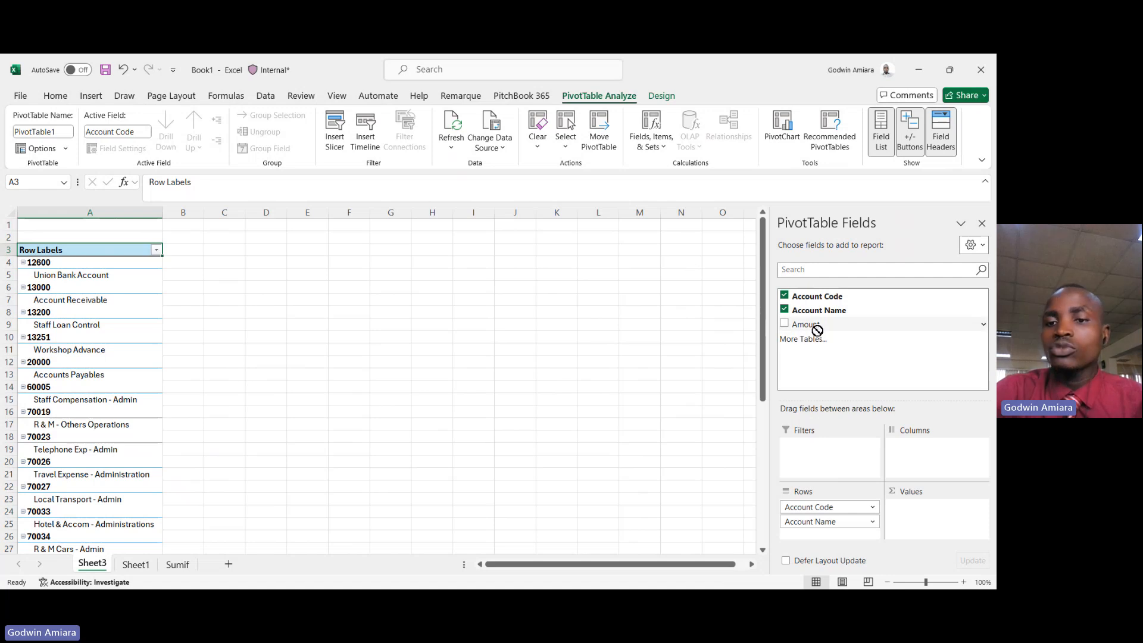
drag(815, 329, 927, 520)
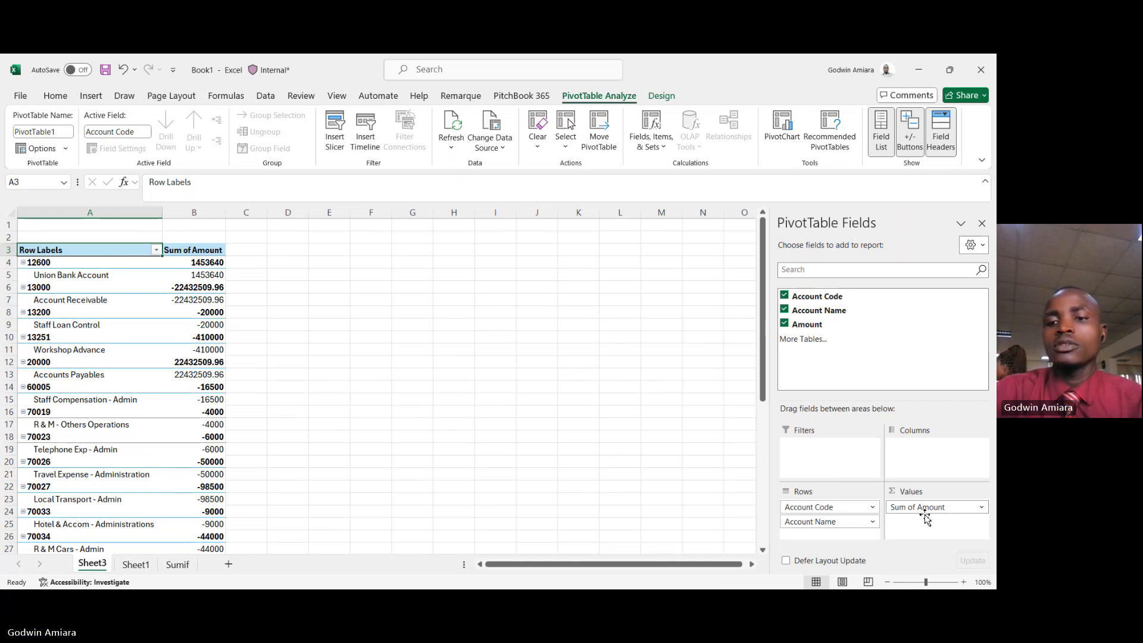
Format the Sum of Amount values with thousands separators, two decimals and parentheses for negatives.
click(960, 510)
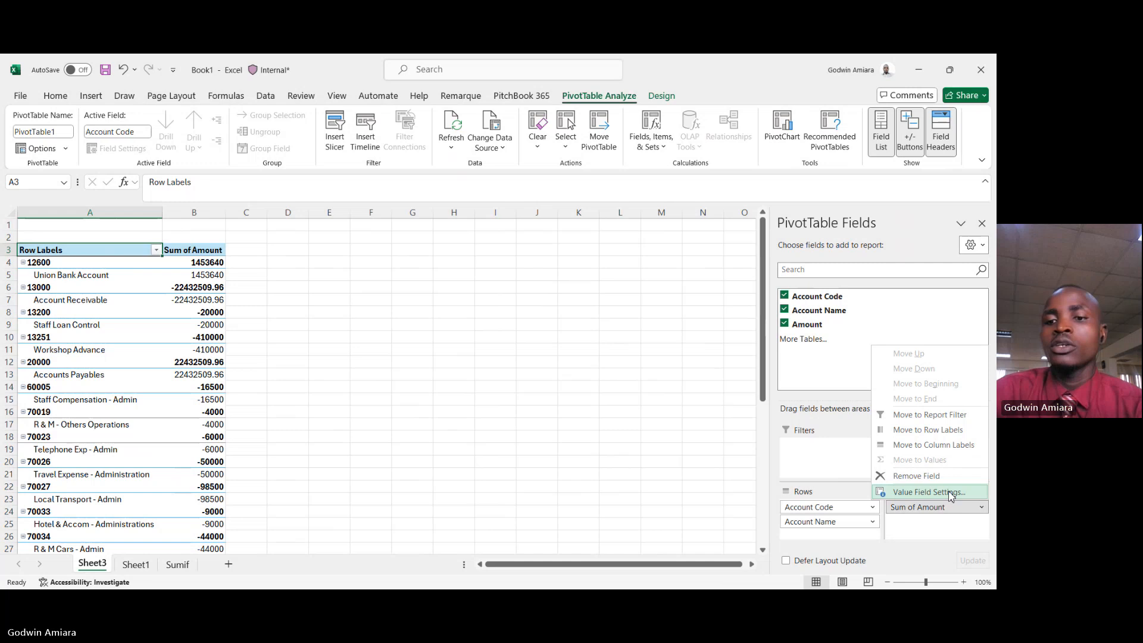
click(951, 495)
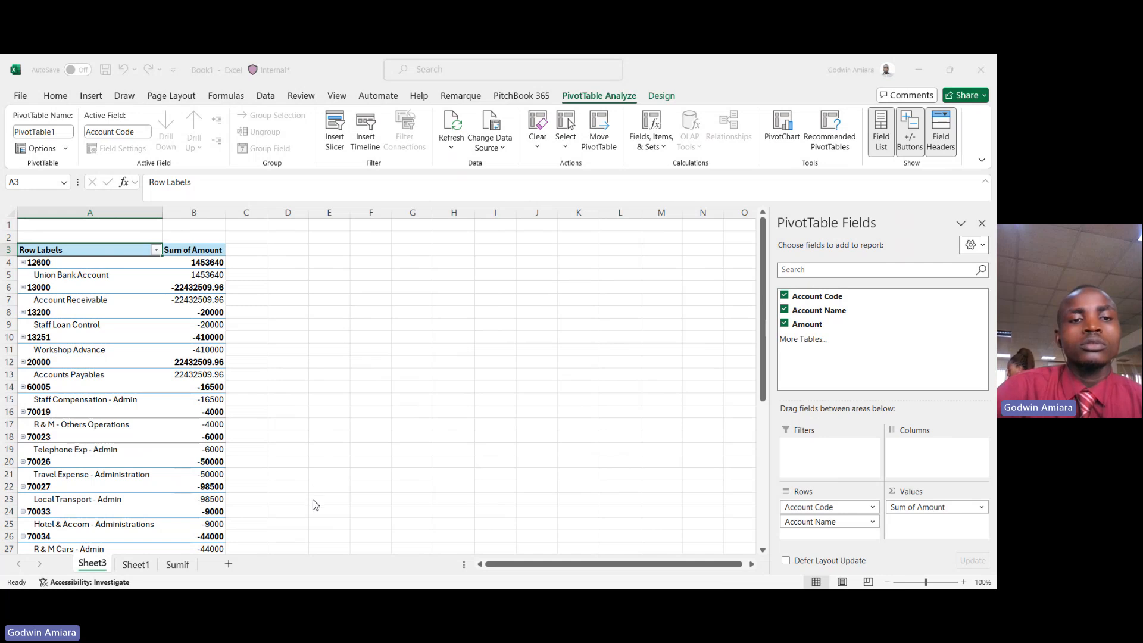
click(281, 450)
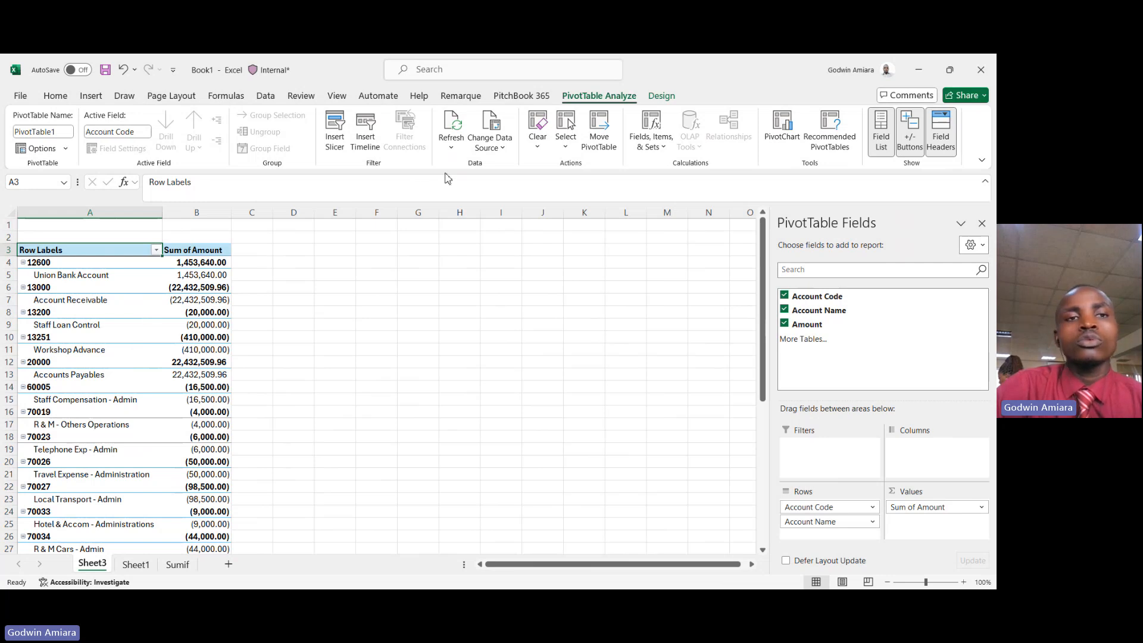
Turn off the PivotTable's subtotals and show its report layout in tabular form.
click(668, 99)
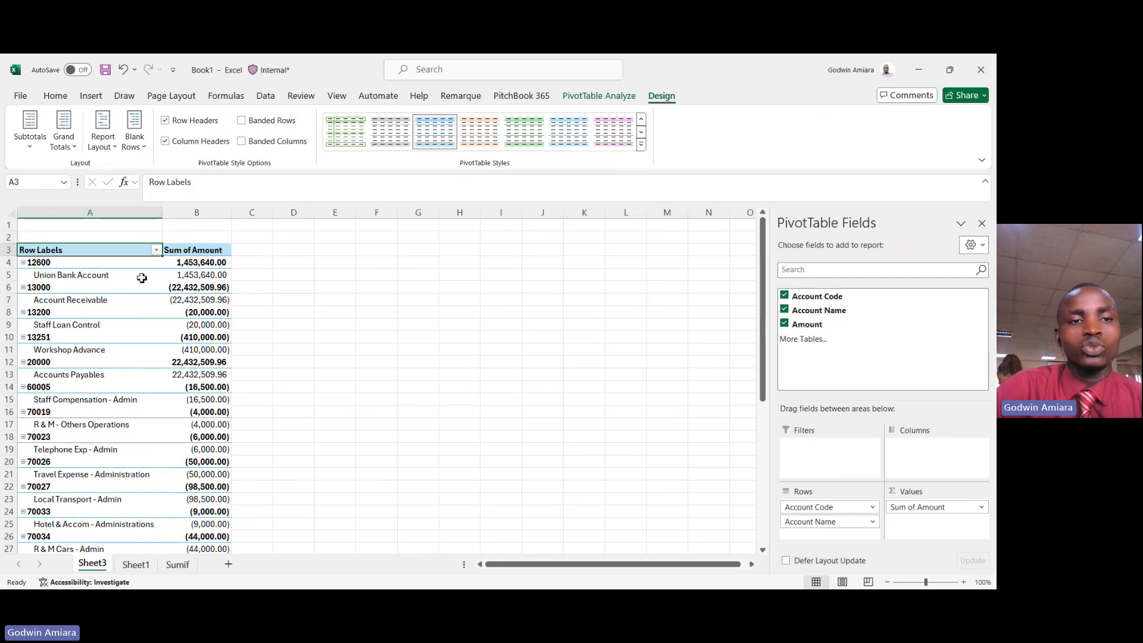
click(41, 139)
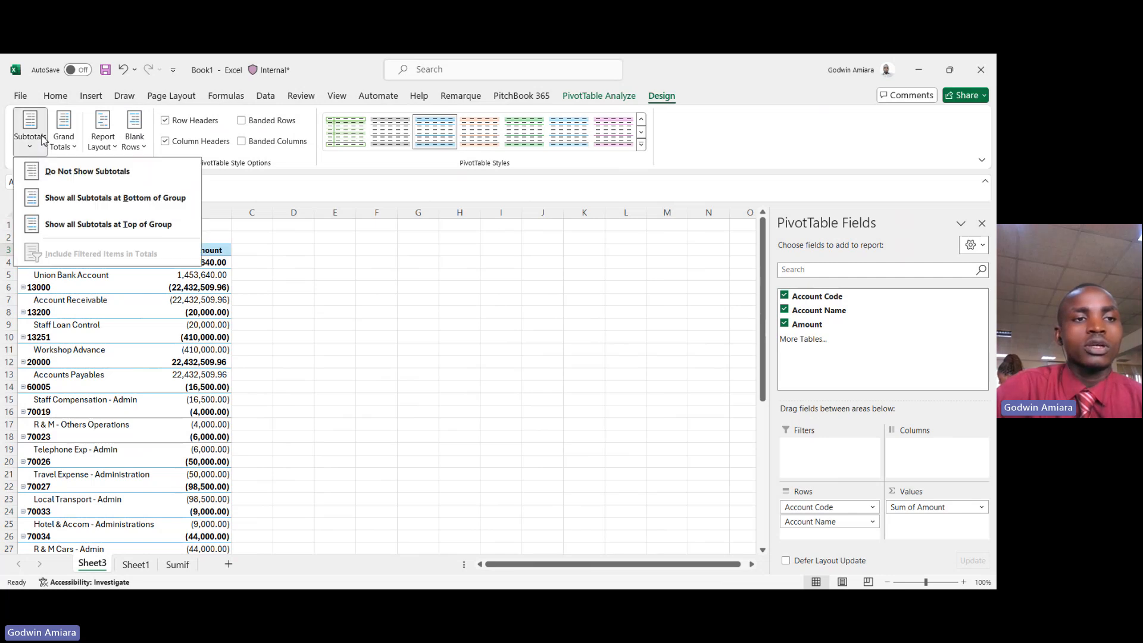
click(75, 174)
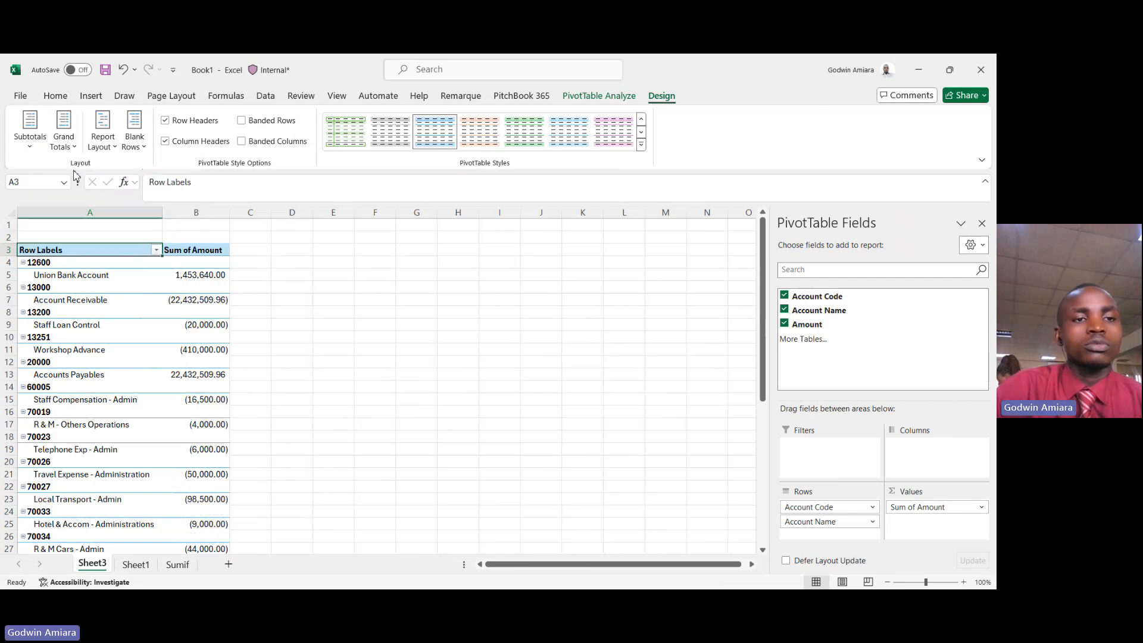
click(113, 150)
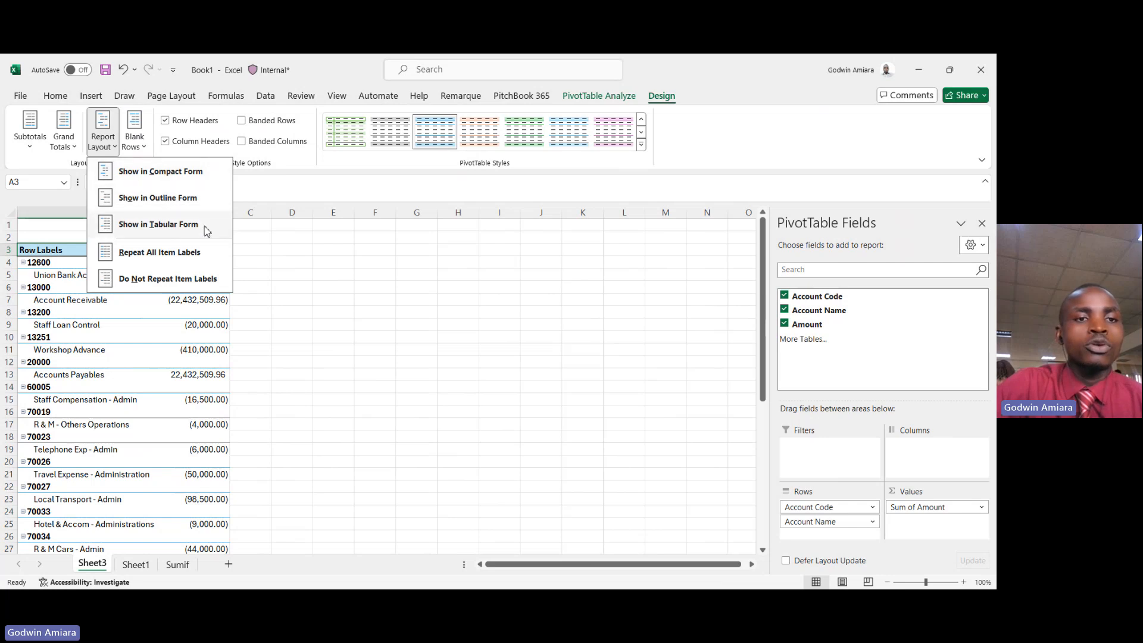
click(173, 234)
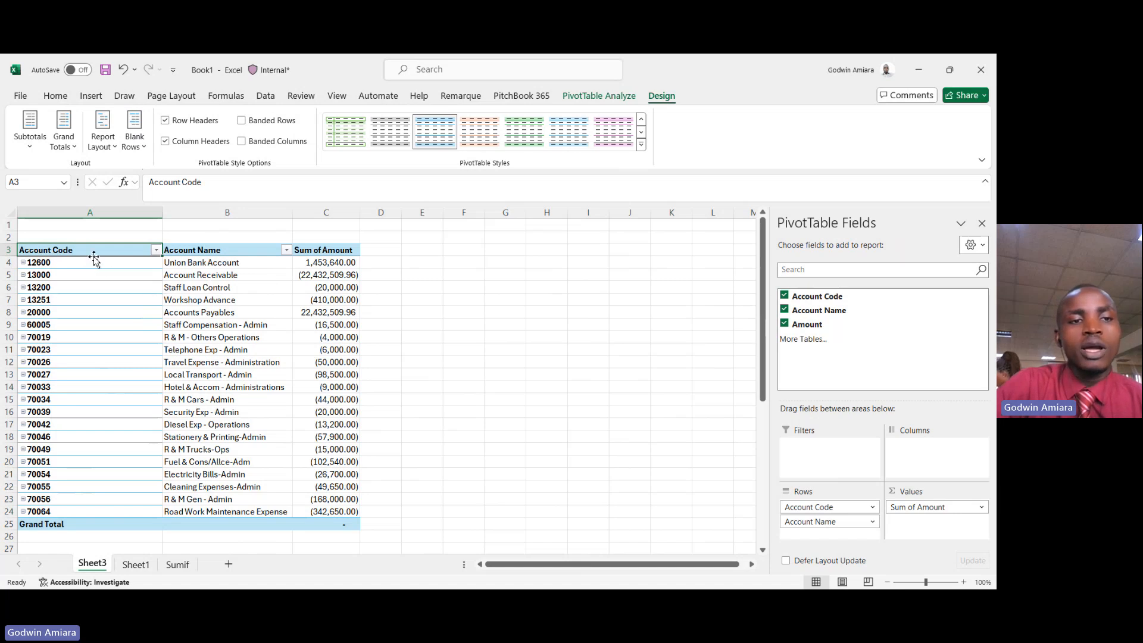
Copy the PivotTable's headers and account rows A3:C24, without the grand total, and paste them starting at cell A30.
key(shift+Right)
key(shift+Right)
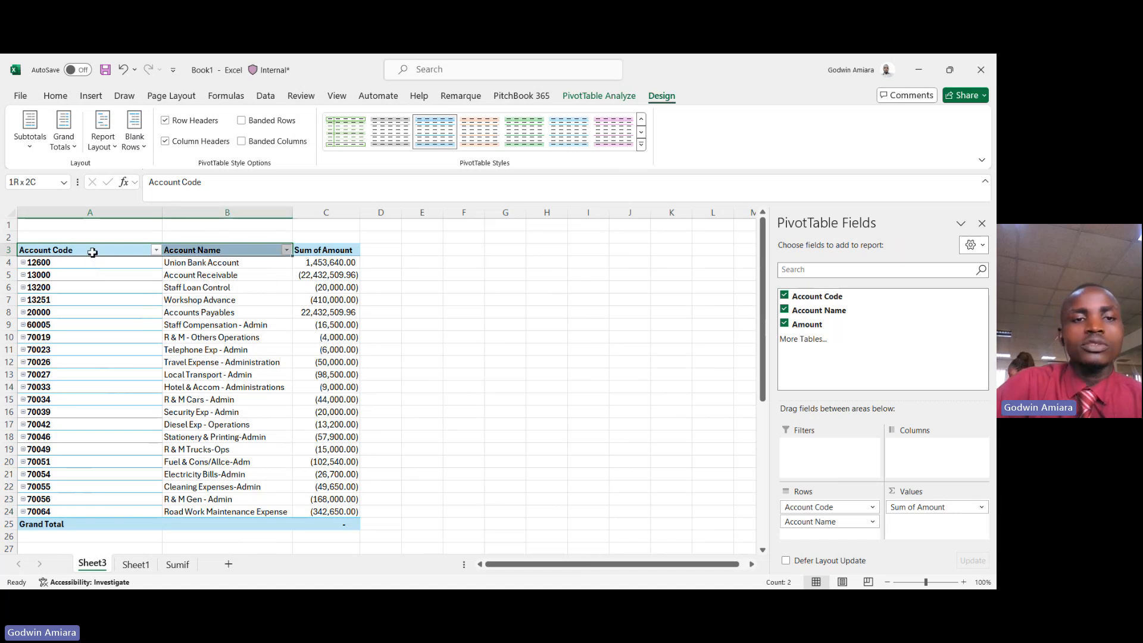
key(shift+Down)
key(shift+Down)
key(shift+Down)
key(shift+Down)
key(shift+Down)
key(shift+Down)
key(shift+Down)
key(shift+Down)
key(shift+Down)
key(shift+Down)
key(shift+Down)
key(shift+Down)
key(shift+Down)
key(shift+Down)
key(shift+Down)
key(shift+Down)
key(shift+Down)
key(shift+Down)
key(shift+Down)
key(shift+Down)
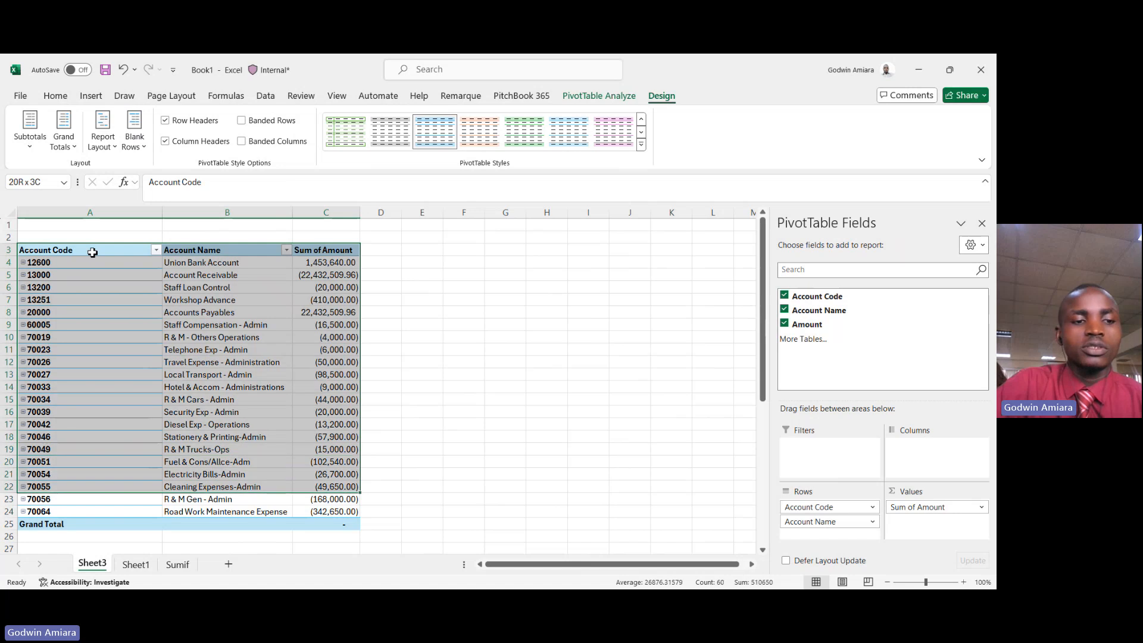
key(shift+Down)
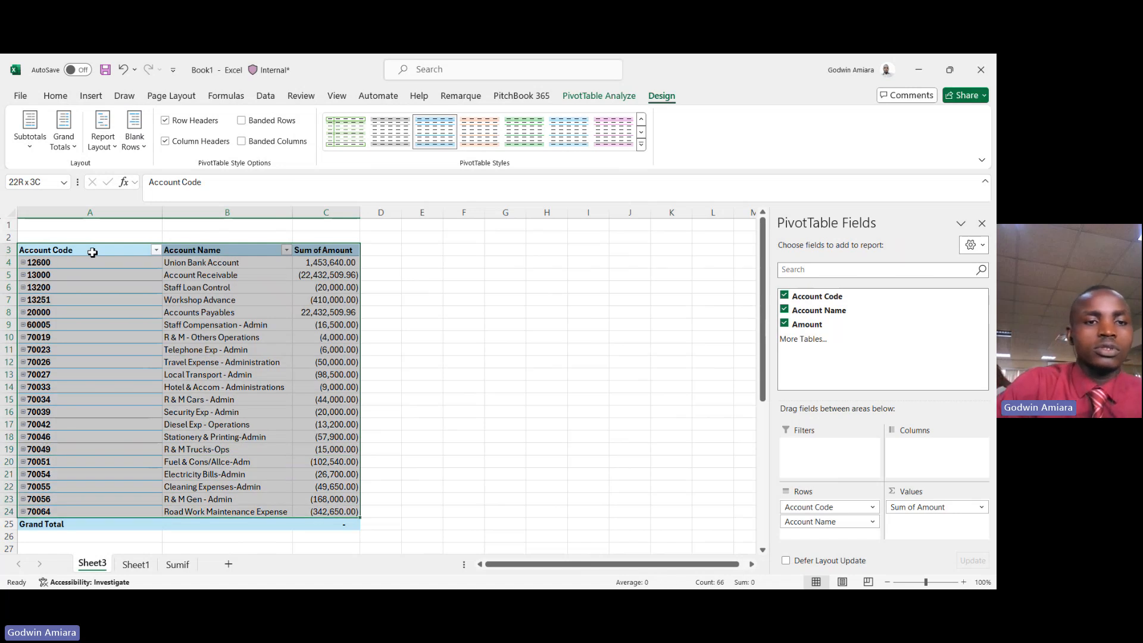
key(ctrl+c)
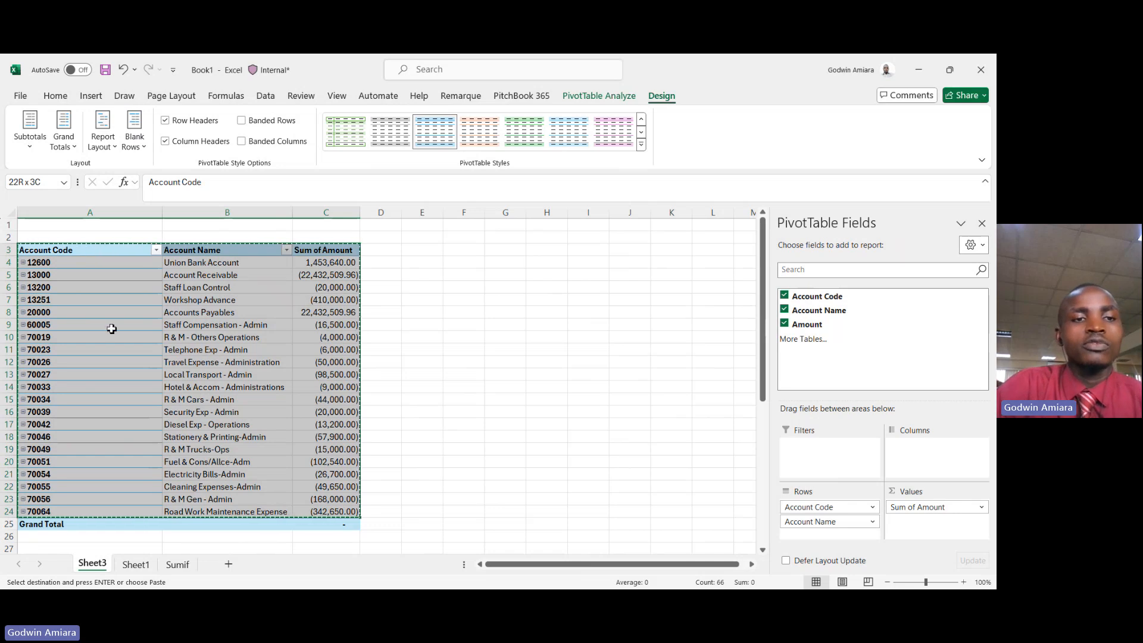
scroll(125, 400, down, 4)
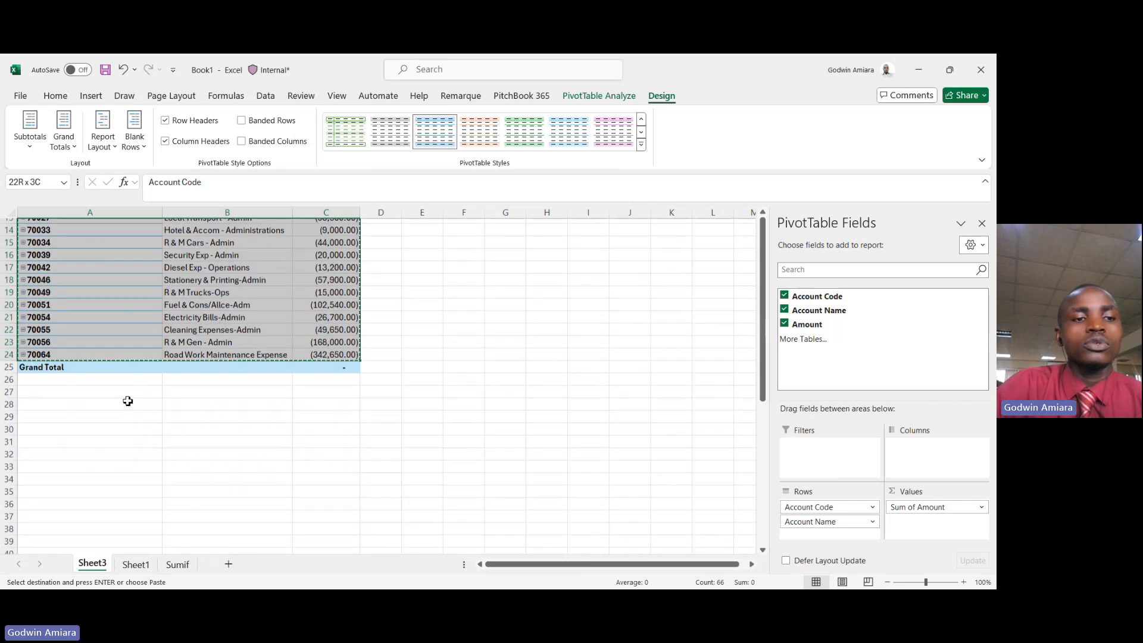
click(54, 425)
key(ctrl+v)
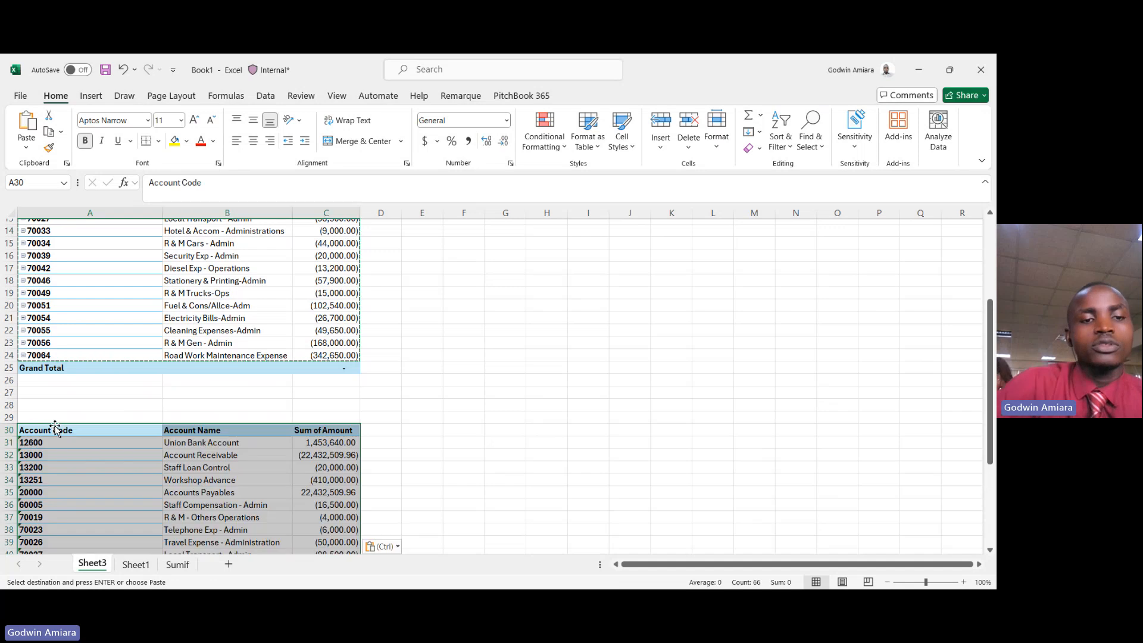
Total the pasted Sum of Amount column in cell C52 with =SUM(C31:C51).
scroll(200, 450, down, 8)
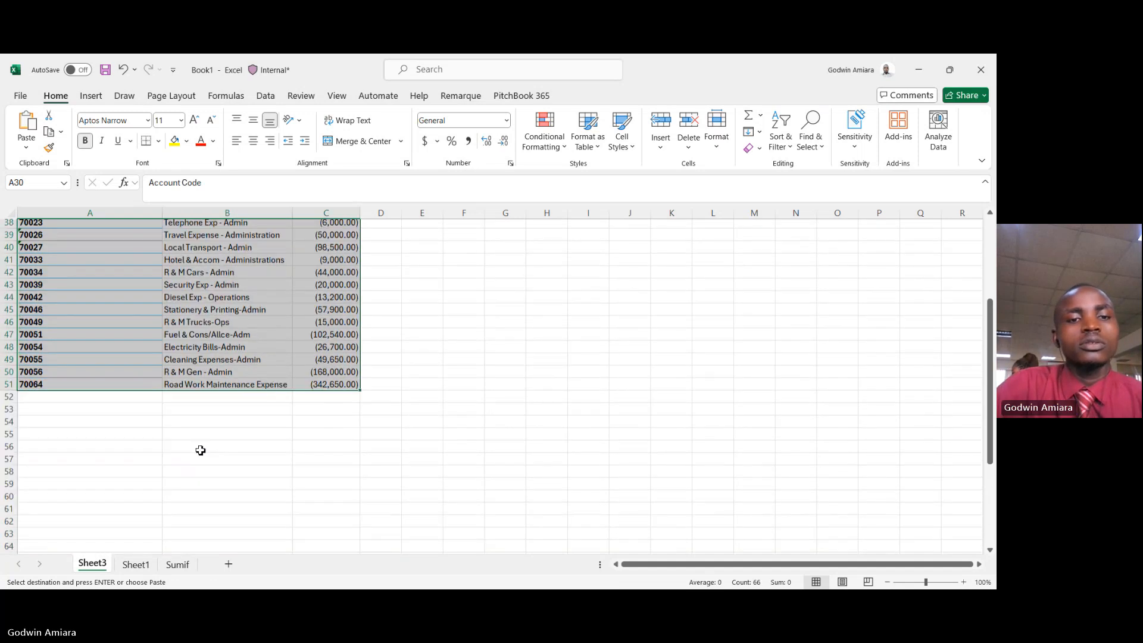
scroll(200, 451, up, 2)
click(329, 474)
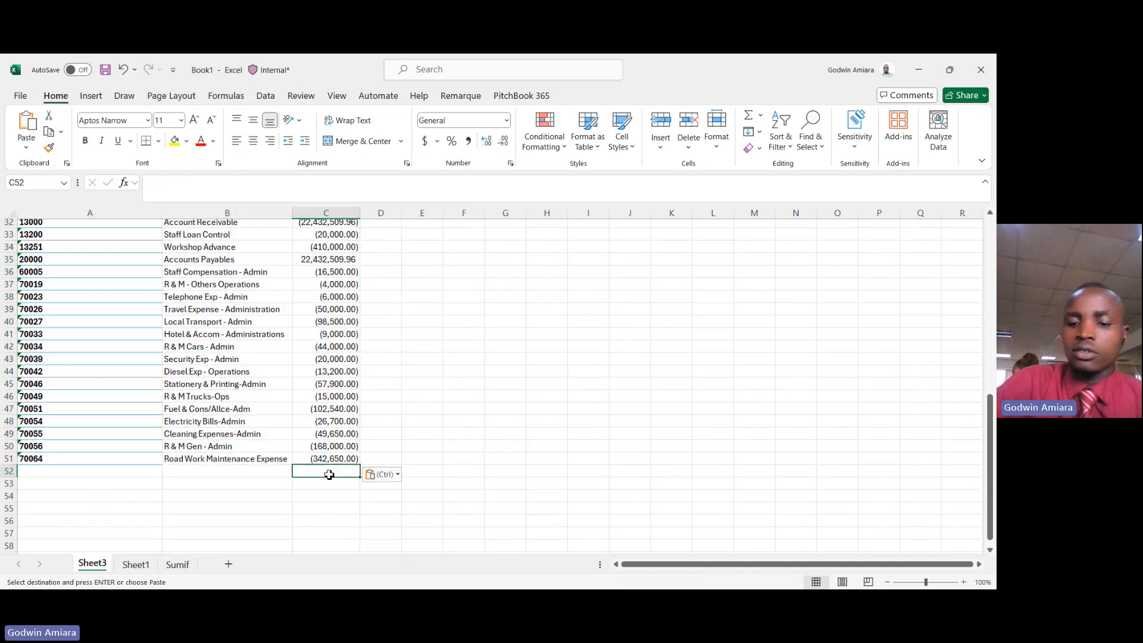
key(alt+equal)
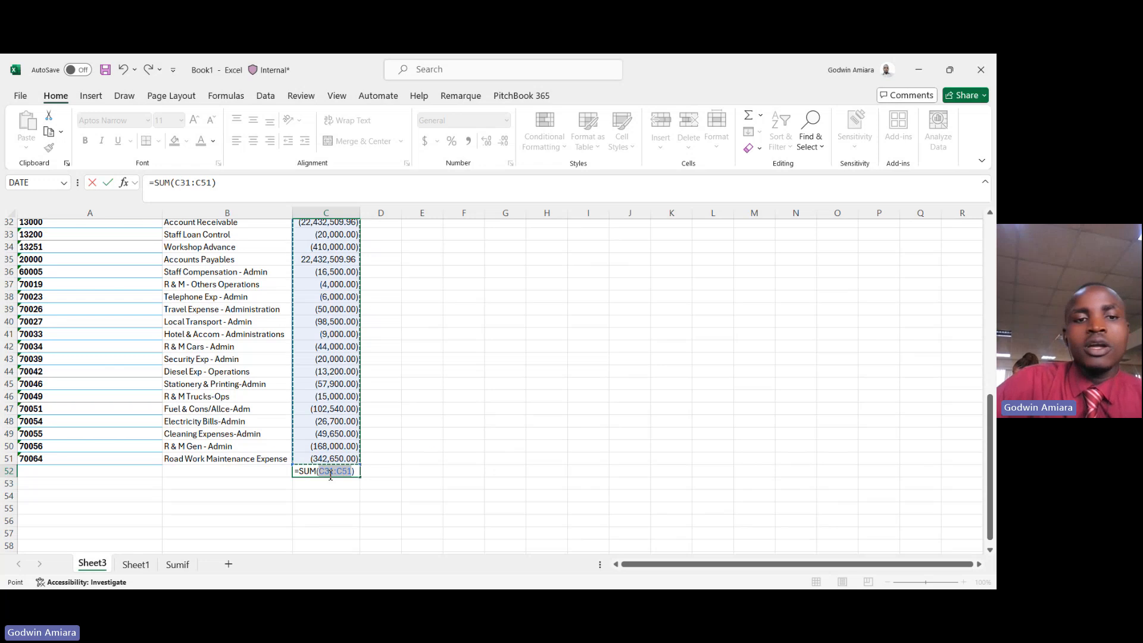
key(Return)
Check the pasted table and its total in C52 against the PivotTable and its grand total above.
scroll(414, 392, up, 1)
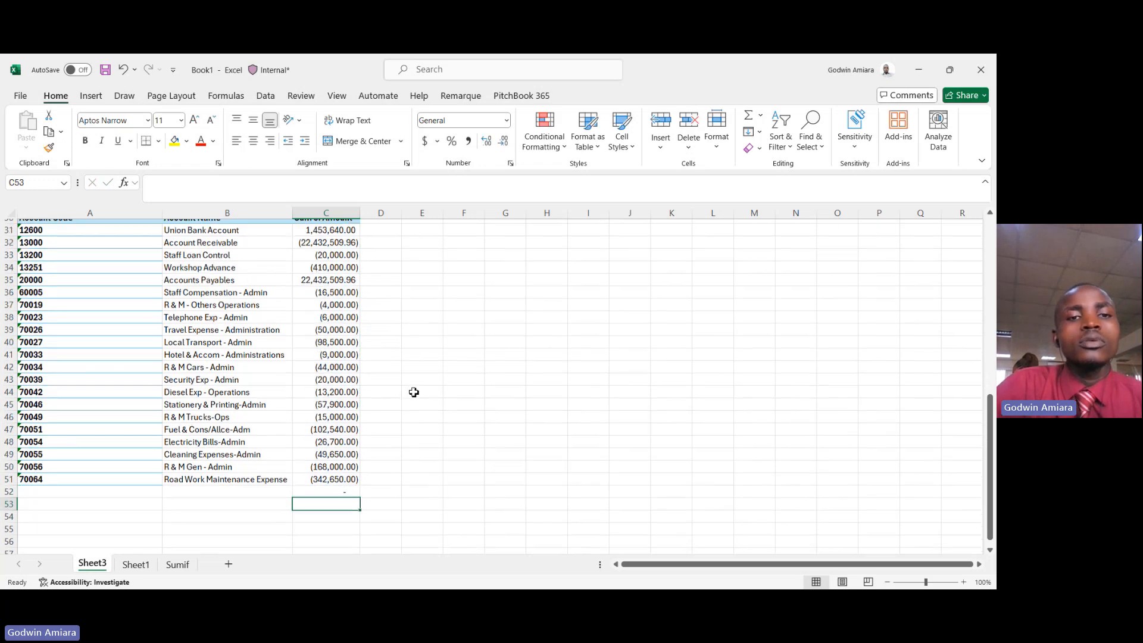
scroll(414, 392, up, 3)
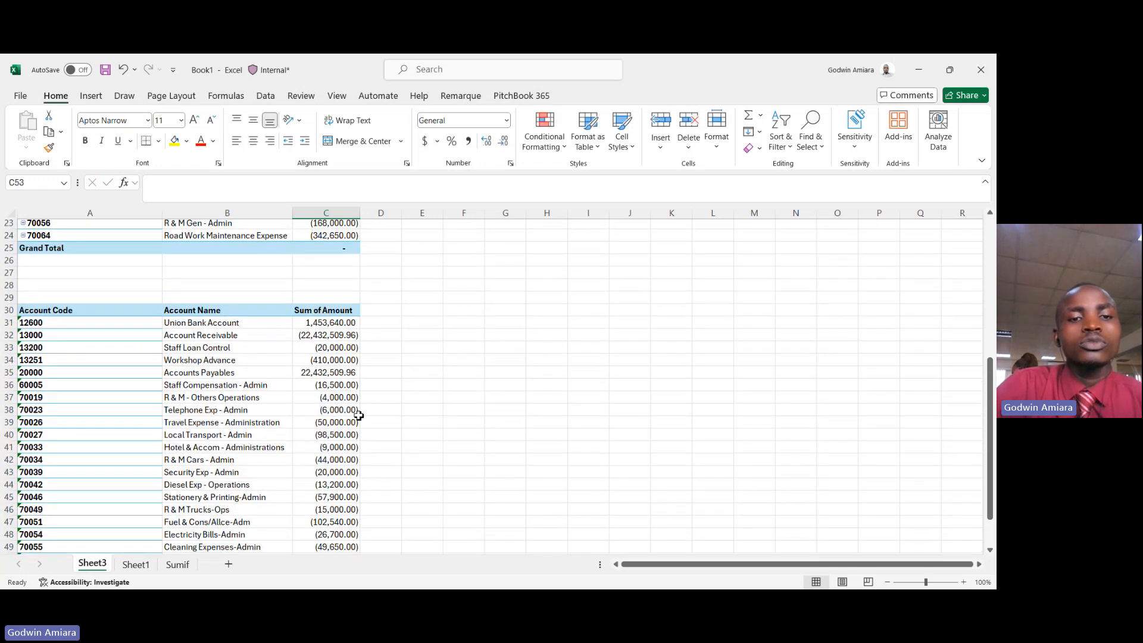
scroll(359, 415, down, 3)
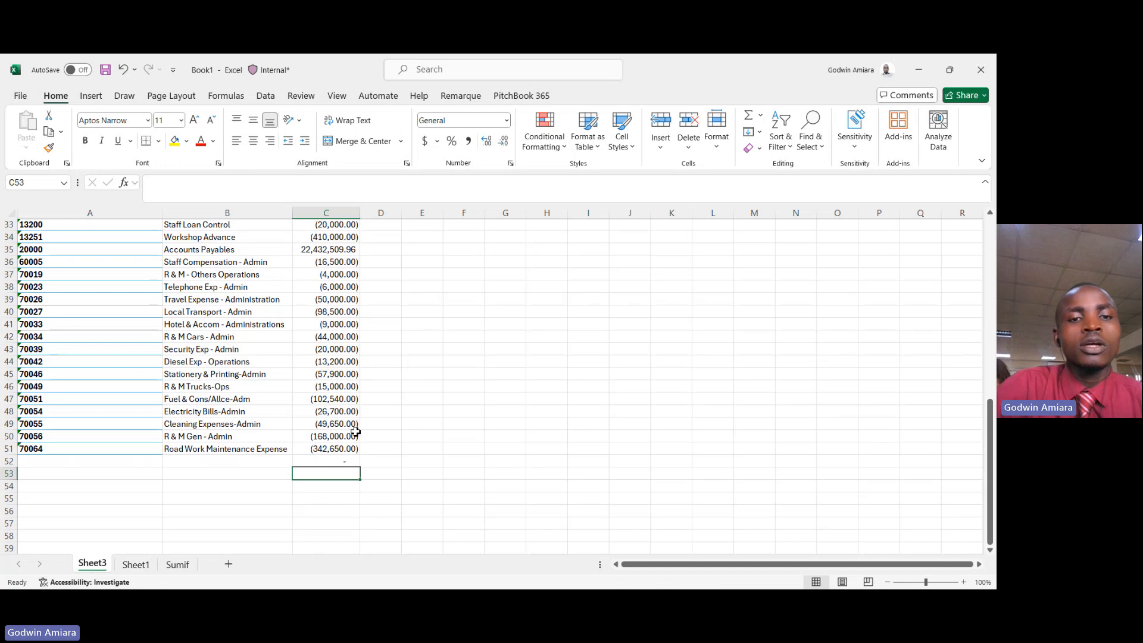
scroll(316, 334, up, 2)
scroll(333, 387, down, 2)
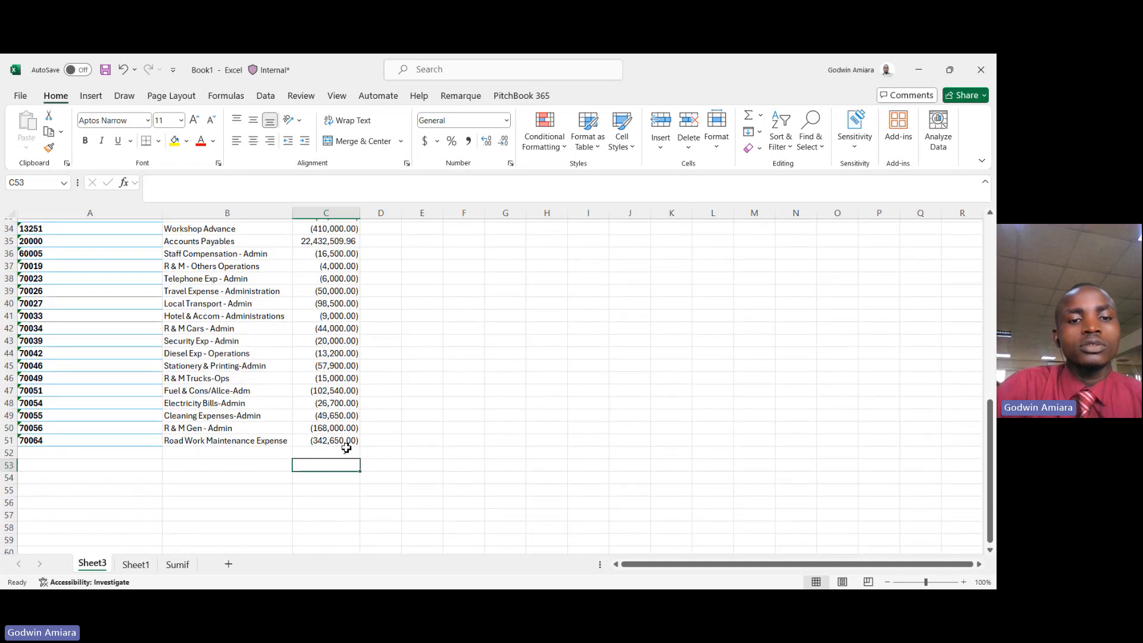
click(349, 454)
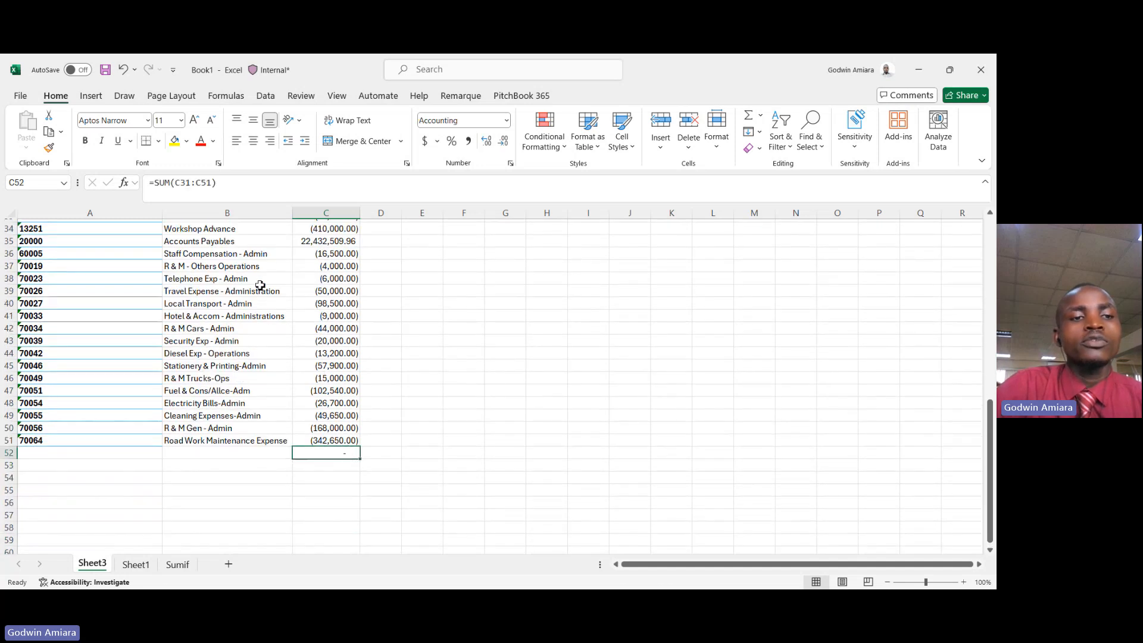
scroll(258, 280, up, 4)
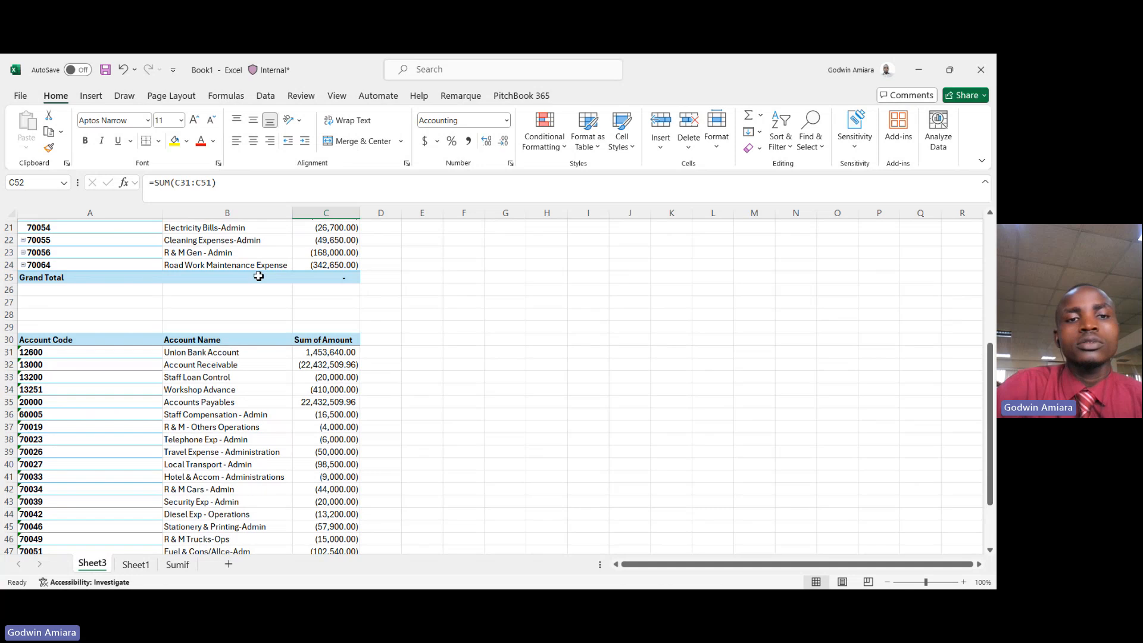
scroll(403, 296, down, 2)
scroll(403, 296, down, 2)
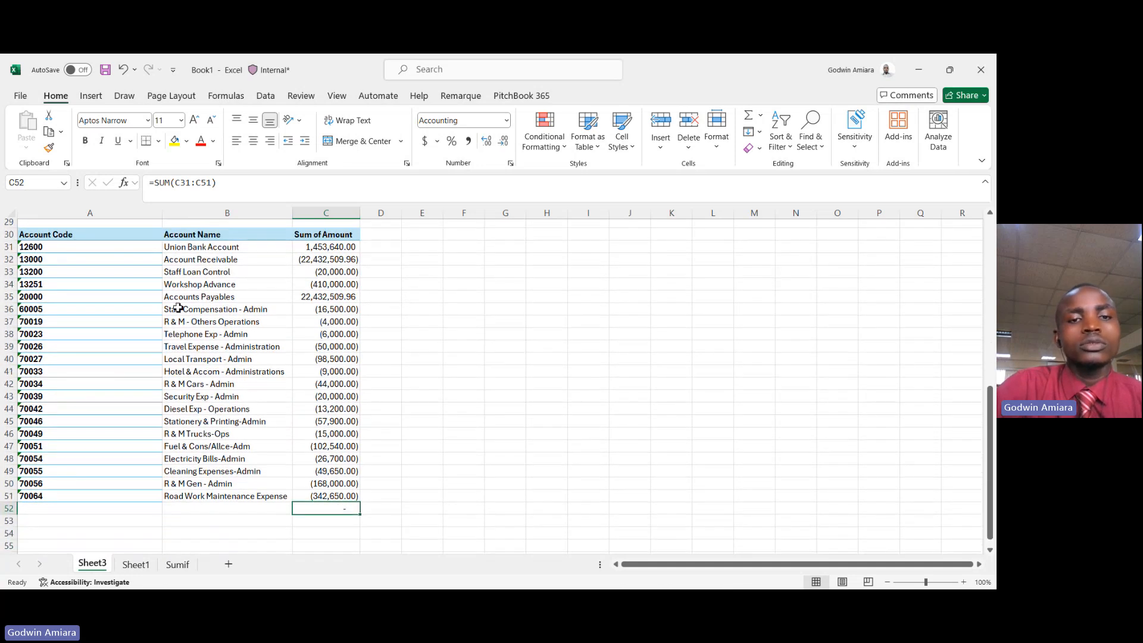
scroll(226, 302, up, 1)
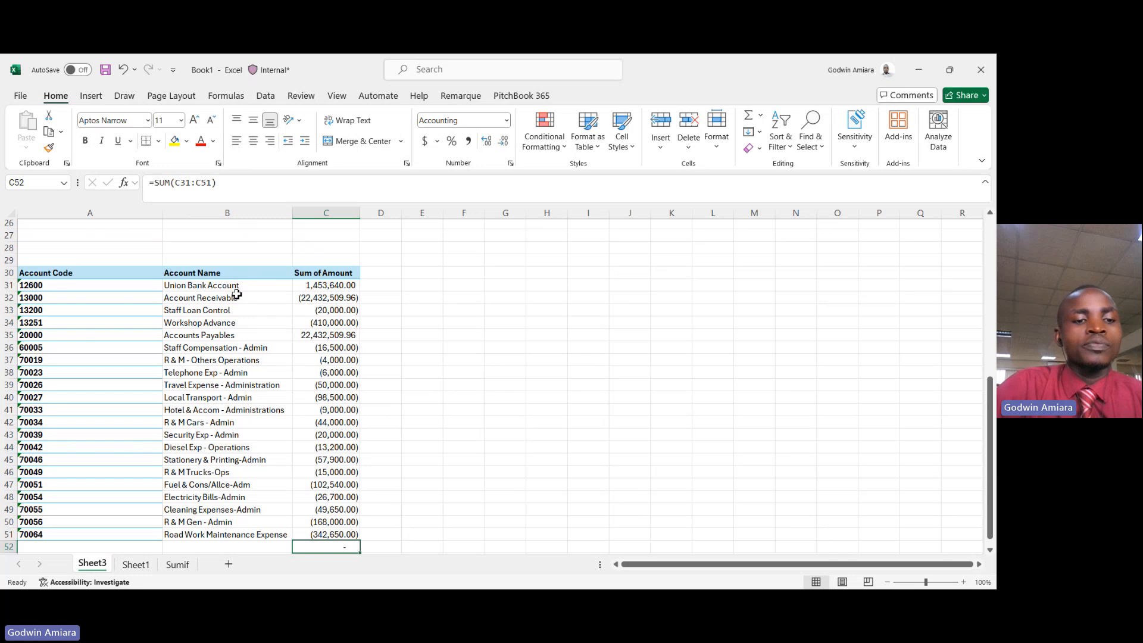
Rename the PivotTable's sheet as Pivot and move it after the Sumif sheet.
double_click(91, 563)
text(Pivot)
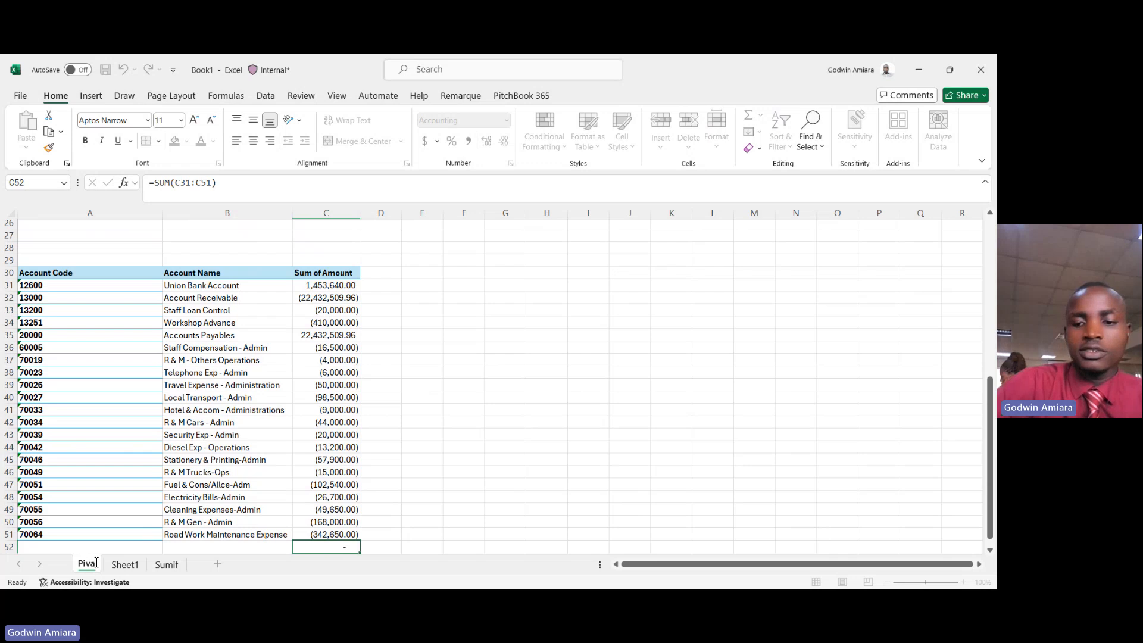
key(BackSpace)
text(ot)
key(Return)
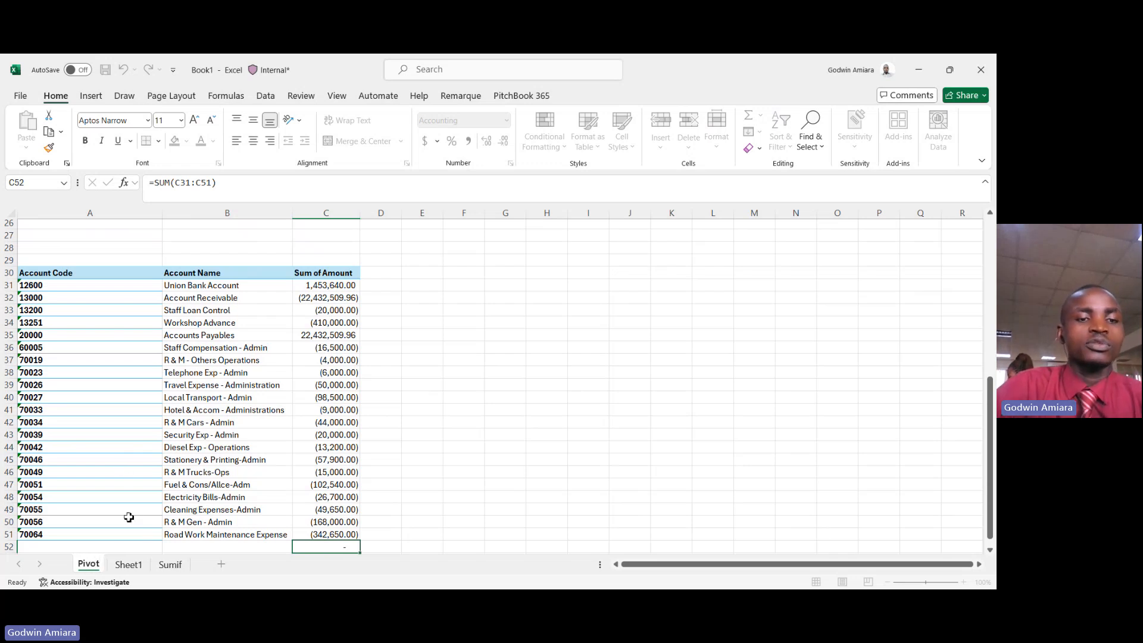
click(223, 295)
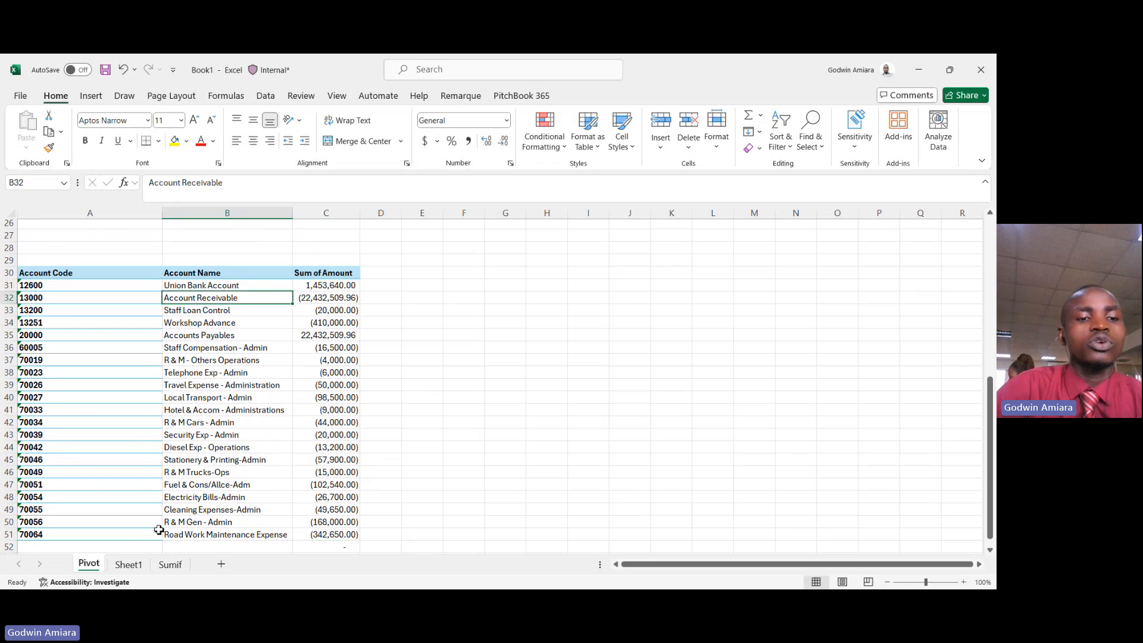
click(170, 566)
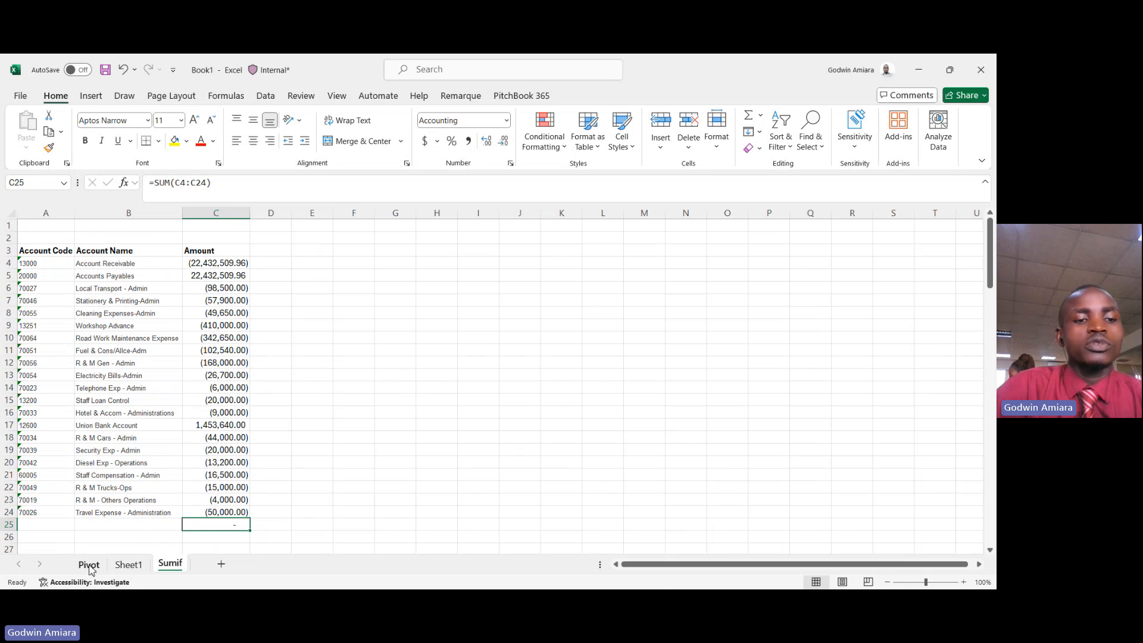
drag(89, 568, 200, 570)
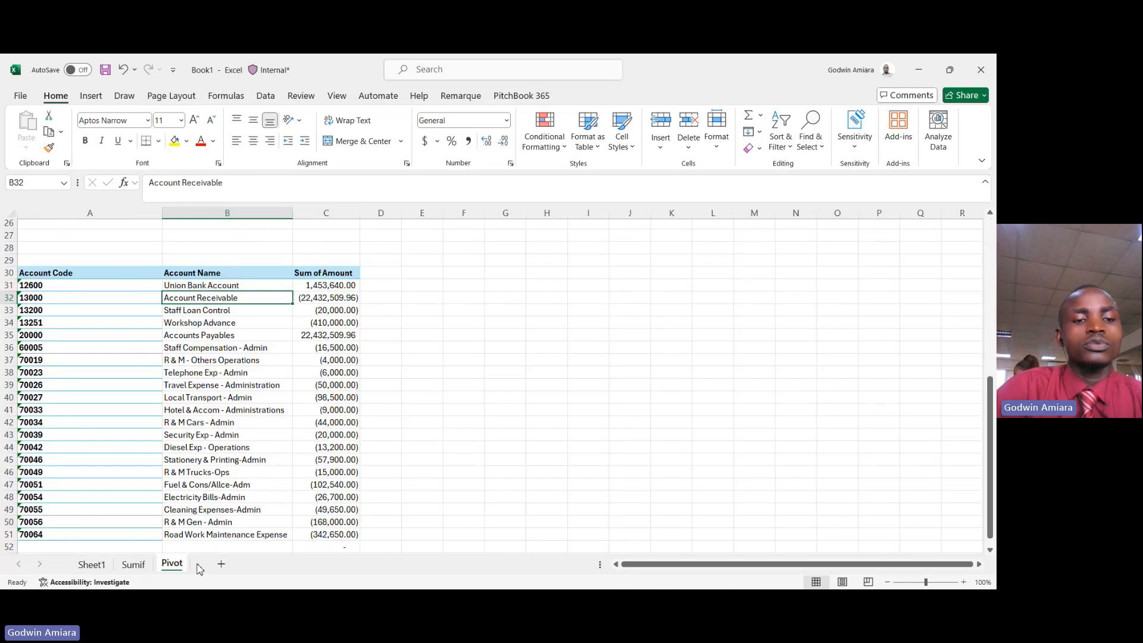
Compare the Account Receivable amount in C4 of Sumif with C32 of Pivot, and view the source data on Sheet1.
click(145, 566)
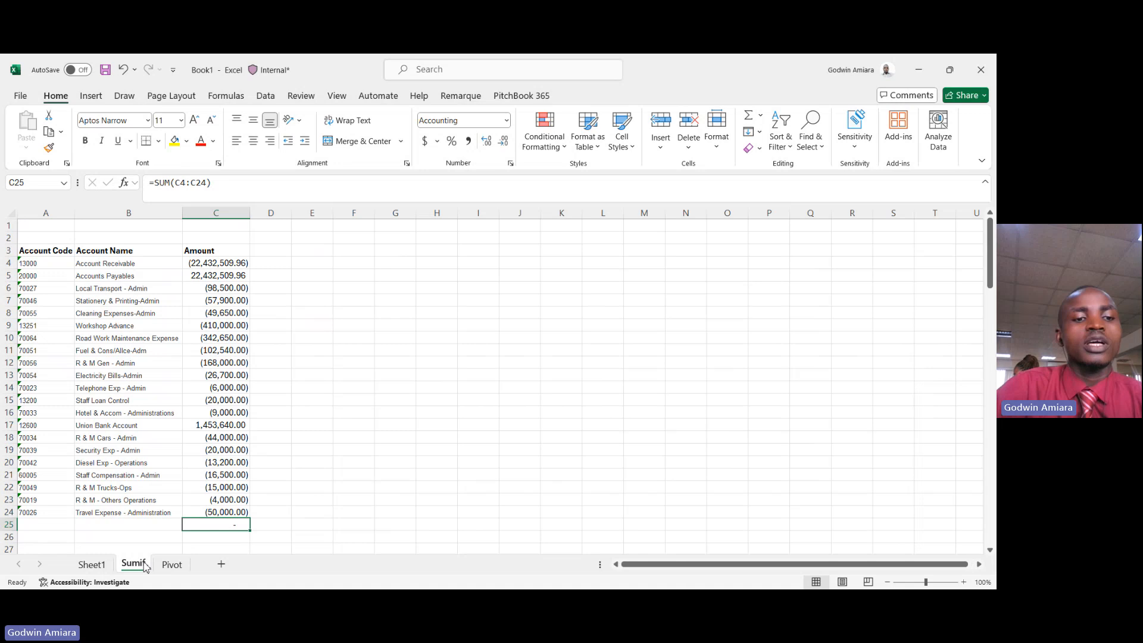
click(216, 261)
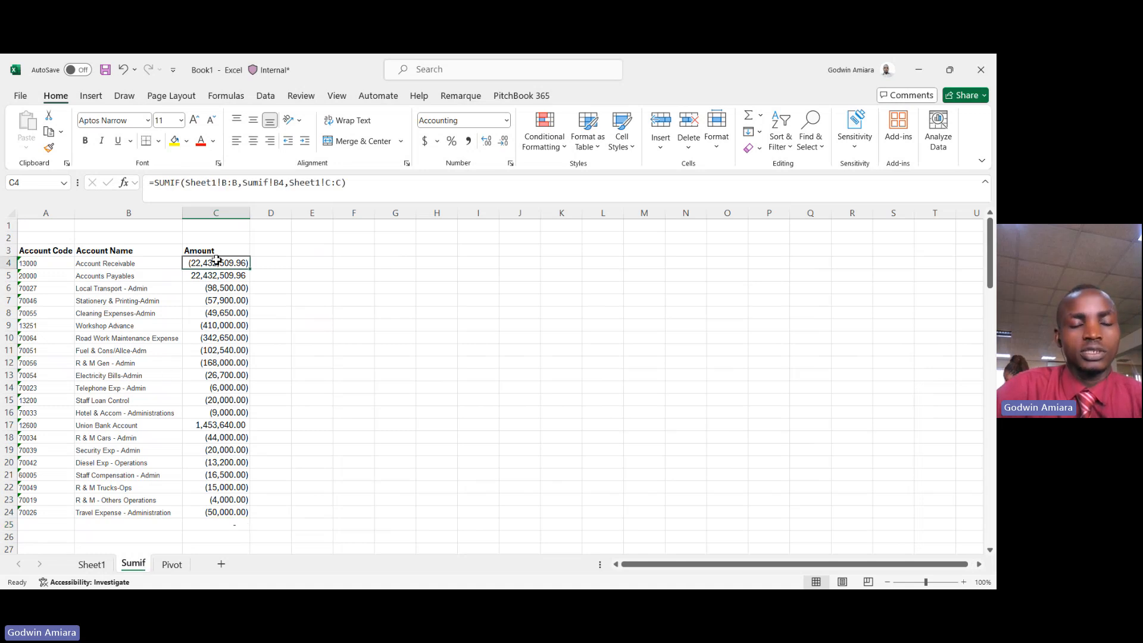
click(172, 565)
click(329, 299)
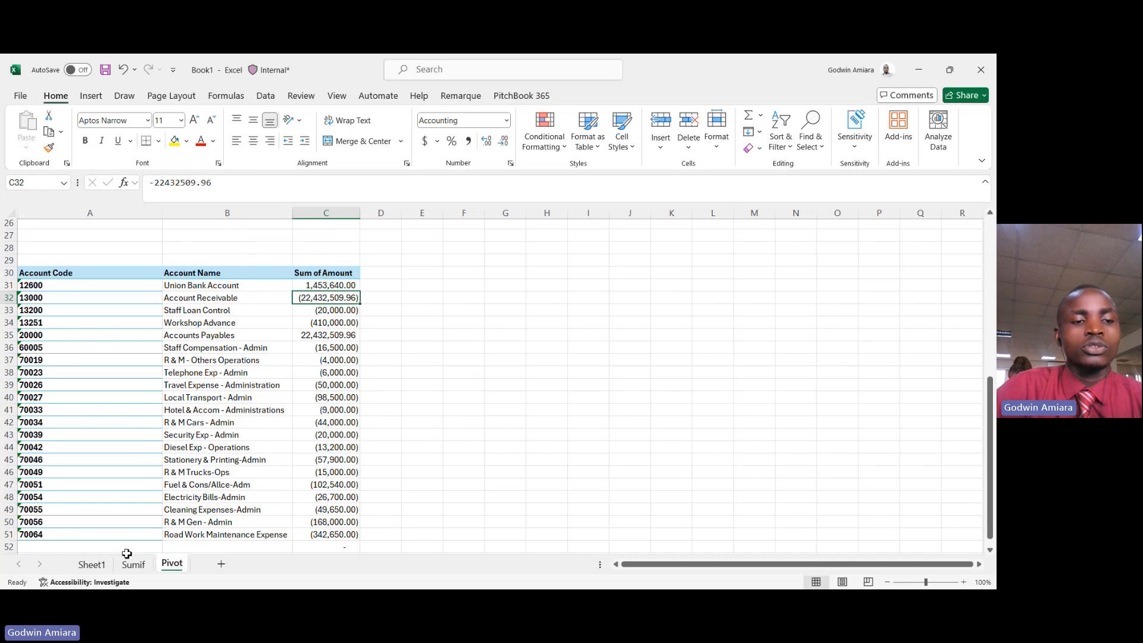
click(95, 565)
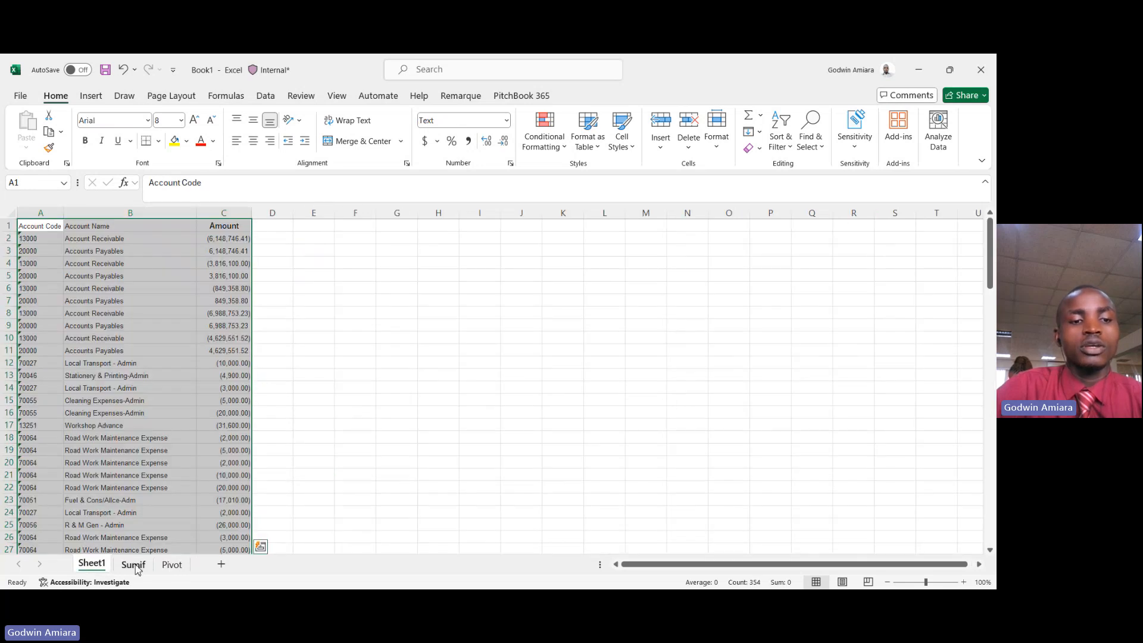
Refresh the PivotTable on the Pivot sheet.
click(171, 564)
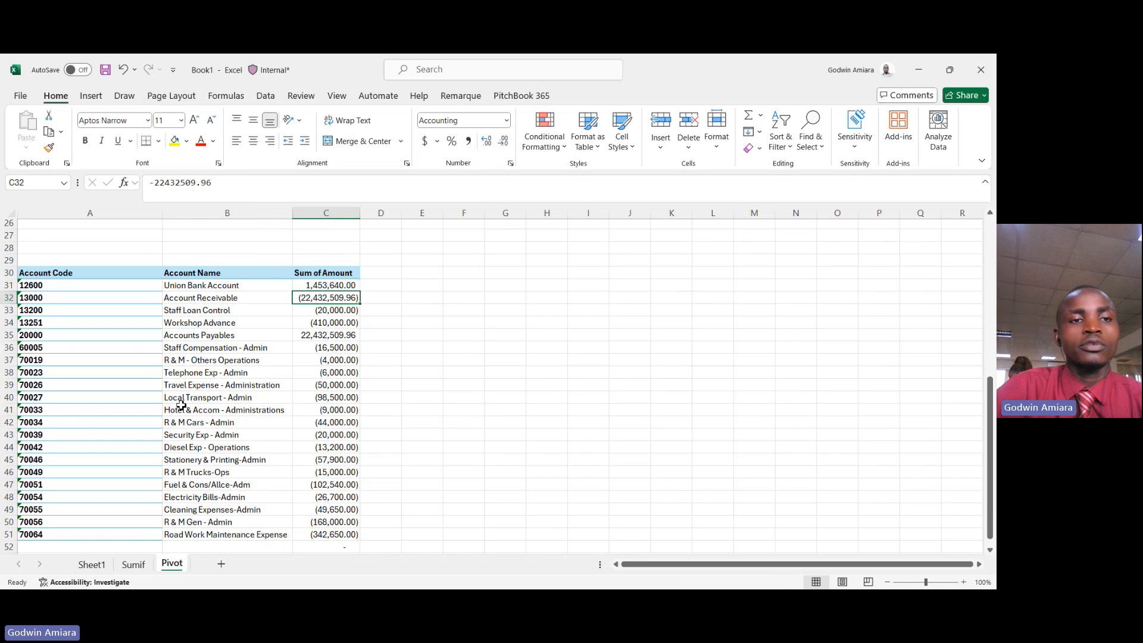
scroll(178, 358, up, 6)
click(180, 328)
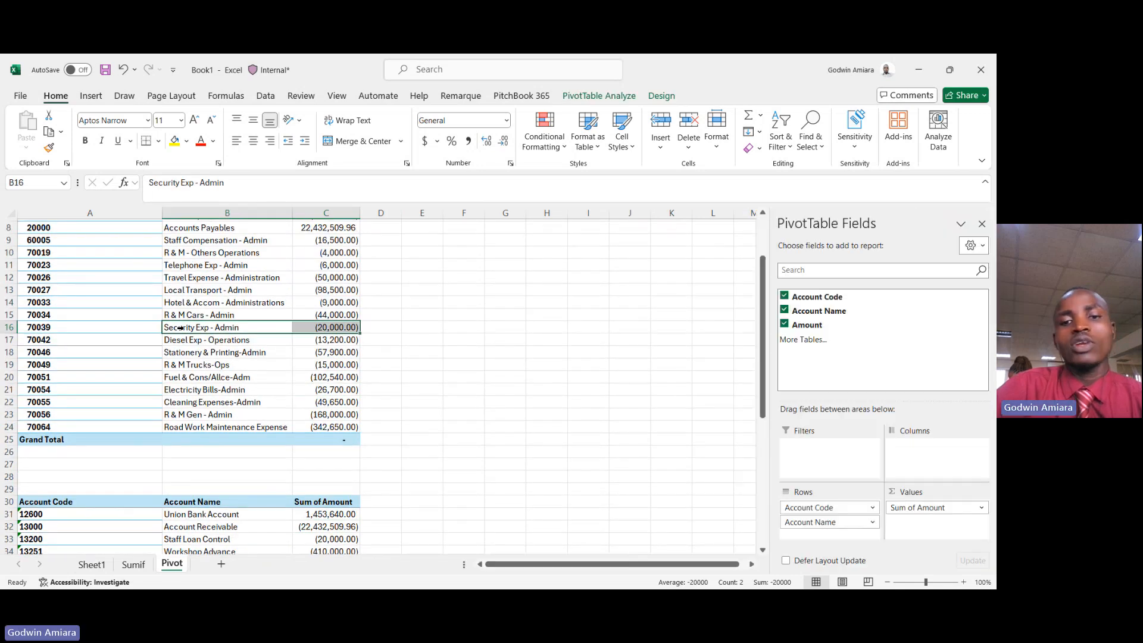
right_click(182, 330)
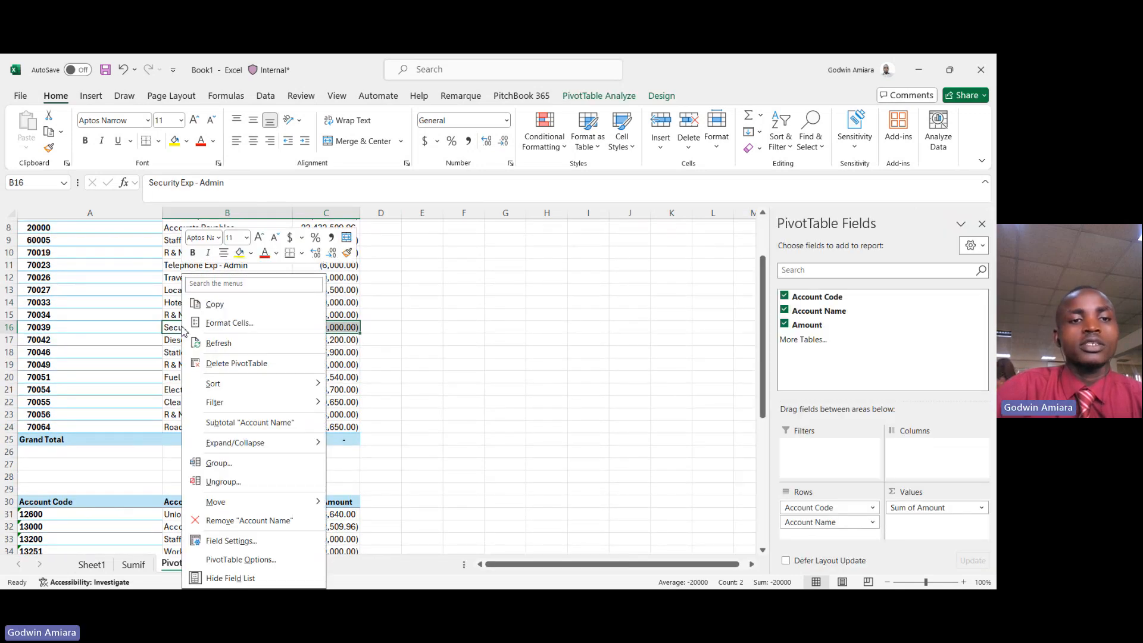
click(215, 343)
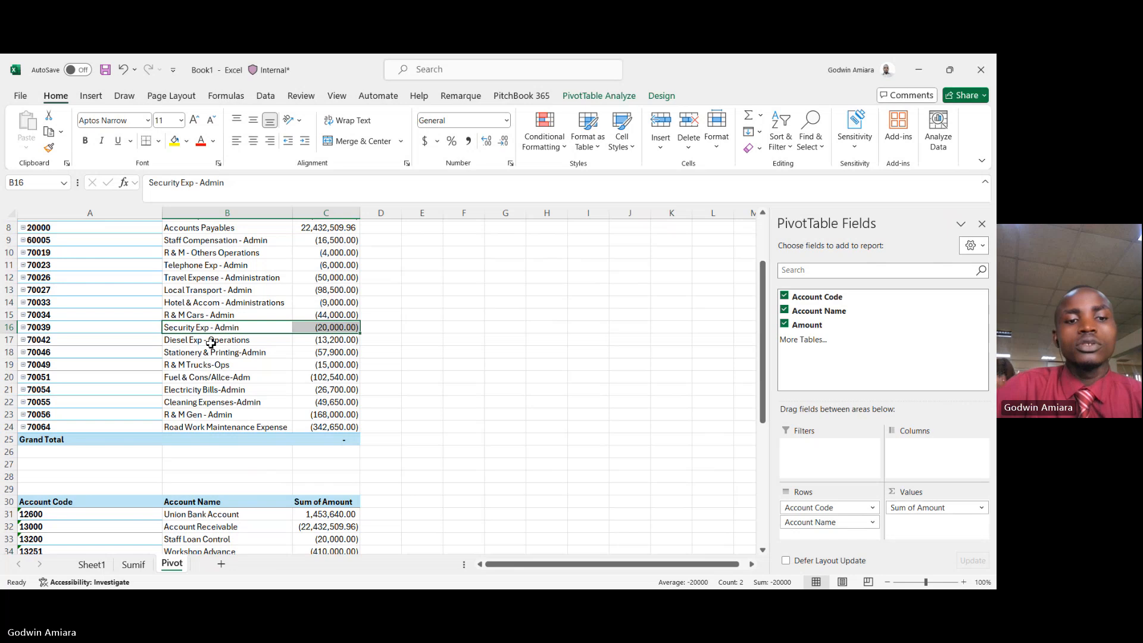
Review the Sheet1 source data alongside the Sumif formulas and the pasted Account Receivable amount on the Pivot sheet.
click(143, 565)
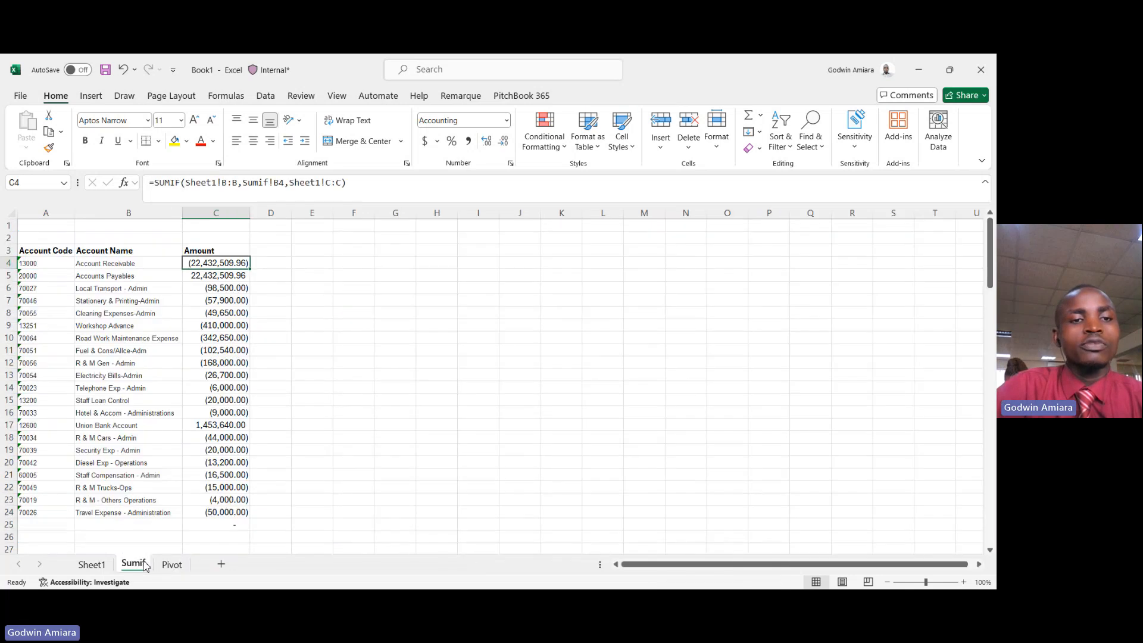
click(92, 565)
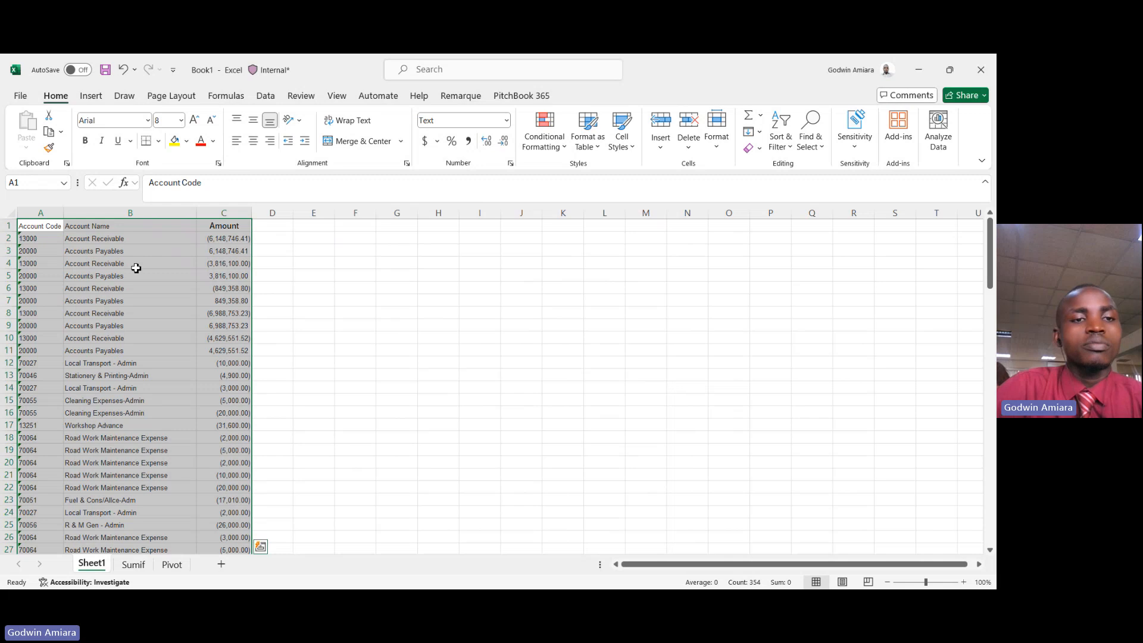
click(156, 294)
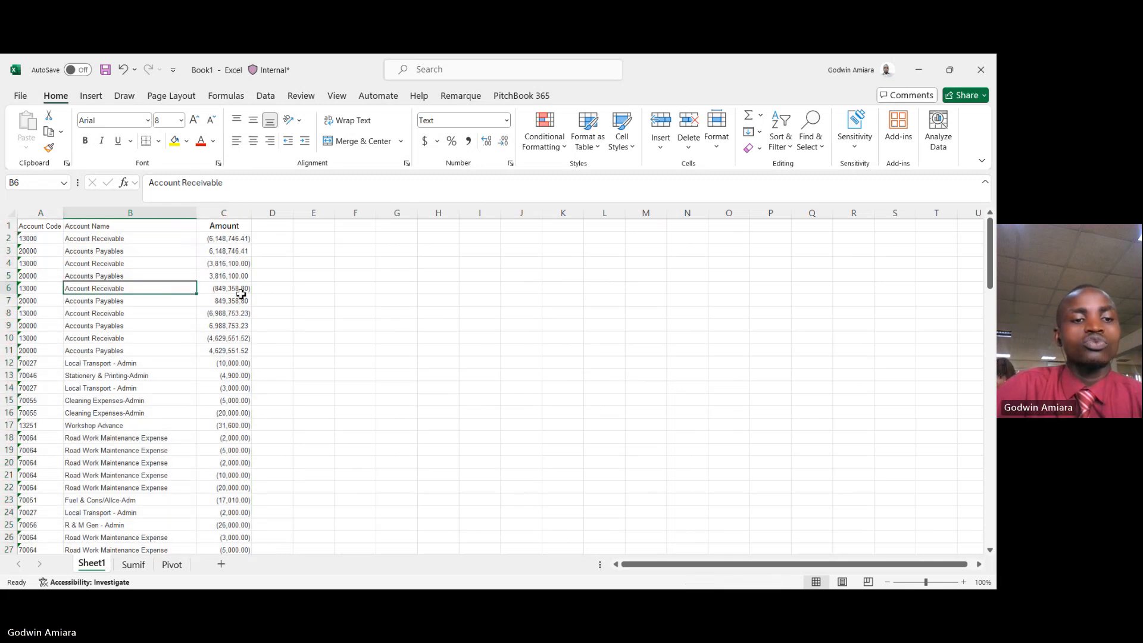
click(134, 564)
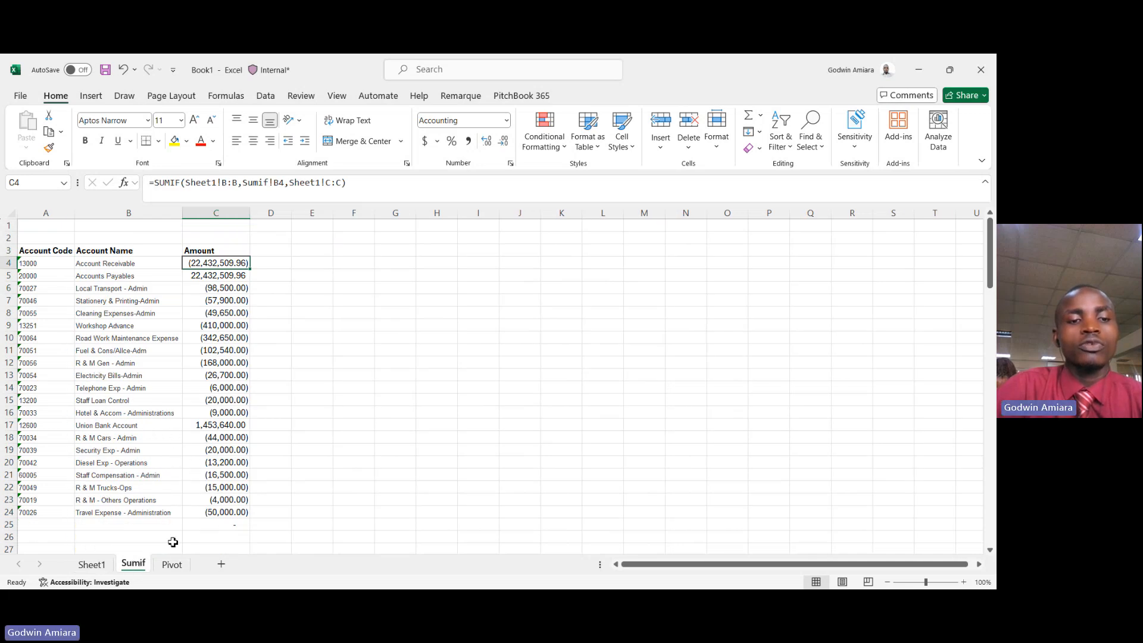
click(172, 565)
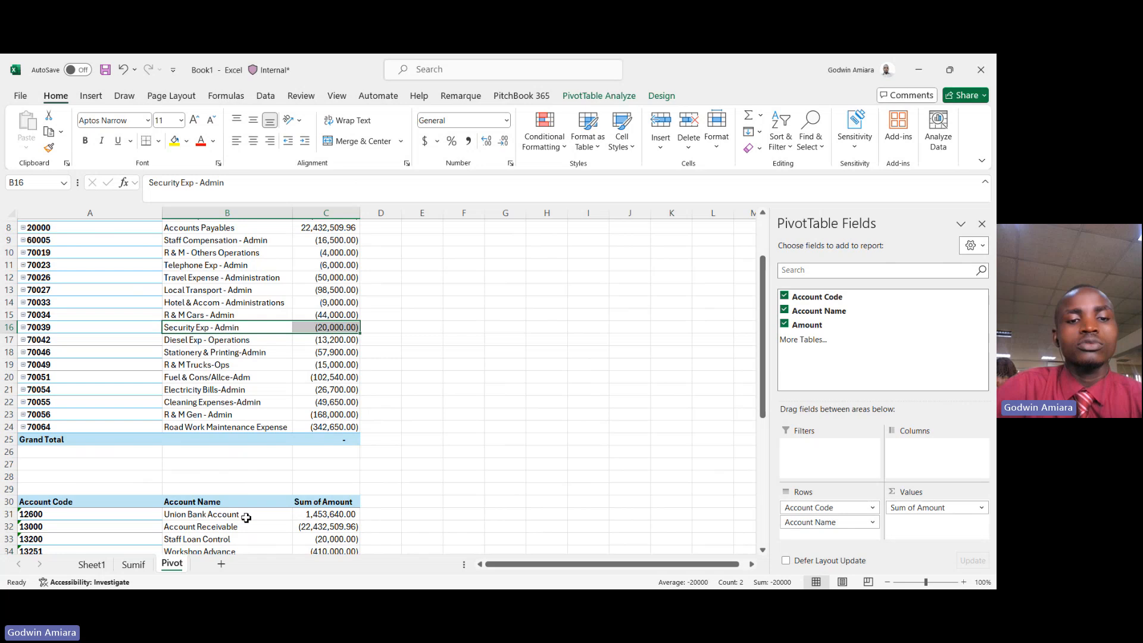
click(320, 526)
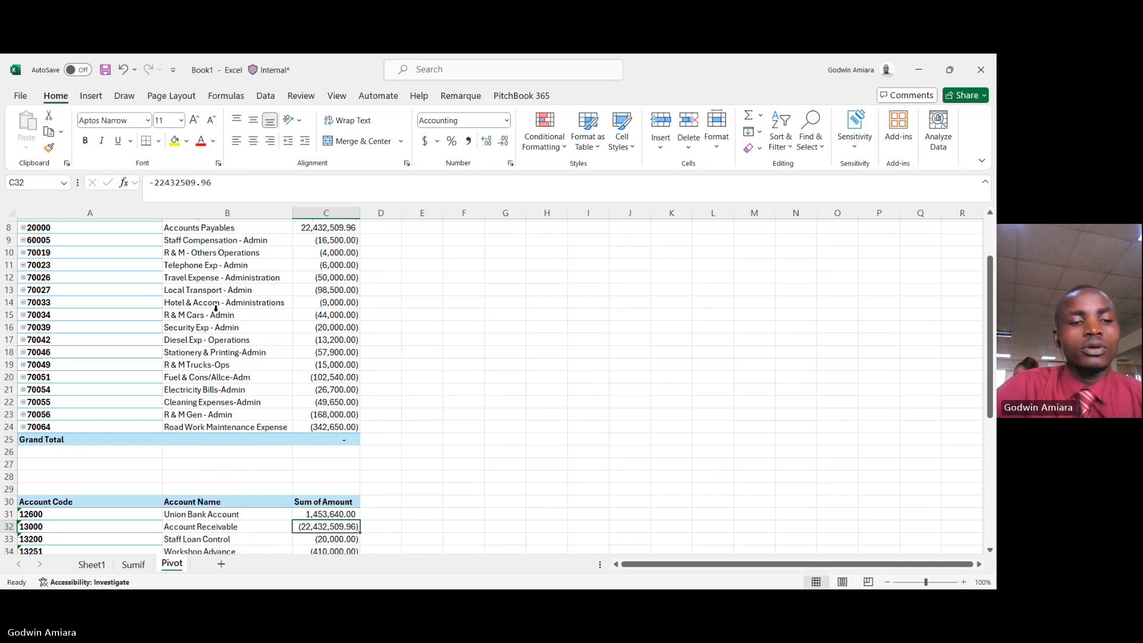
click(133, 564)
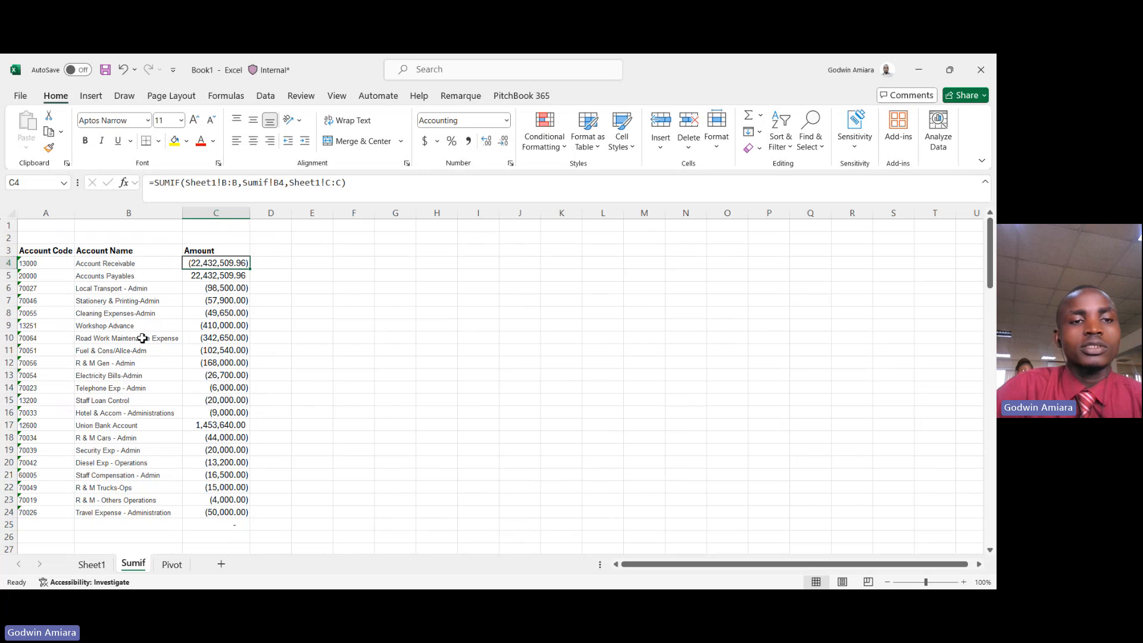